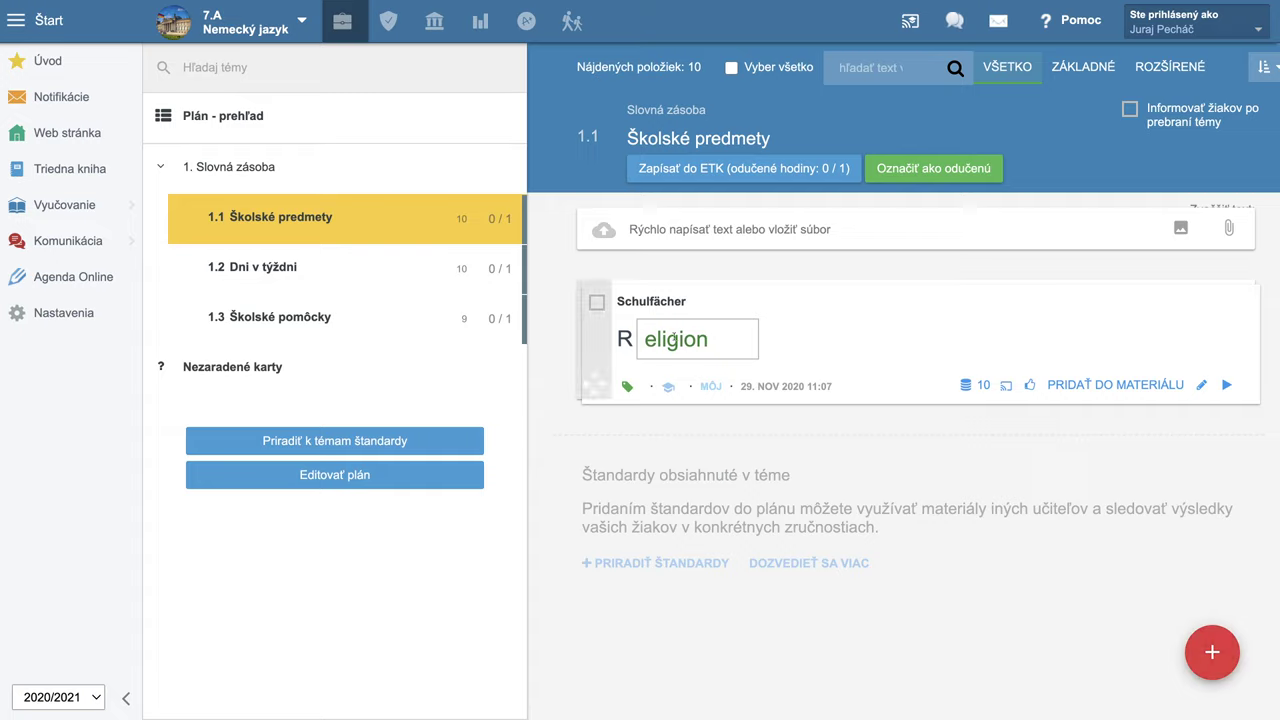
- Create a new test from the Schulfächer card in topic 1.1 Školské predmety
click(597, 303)
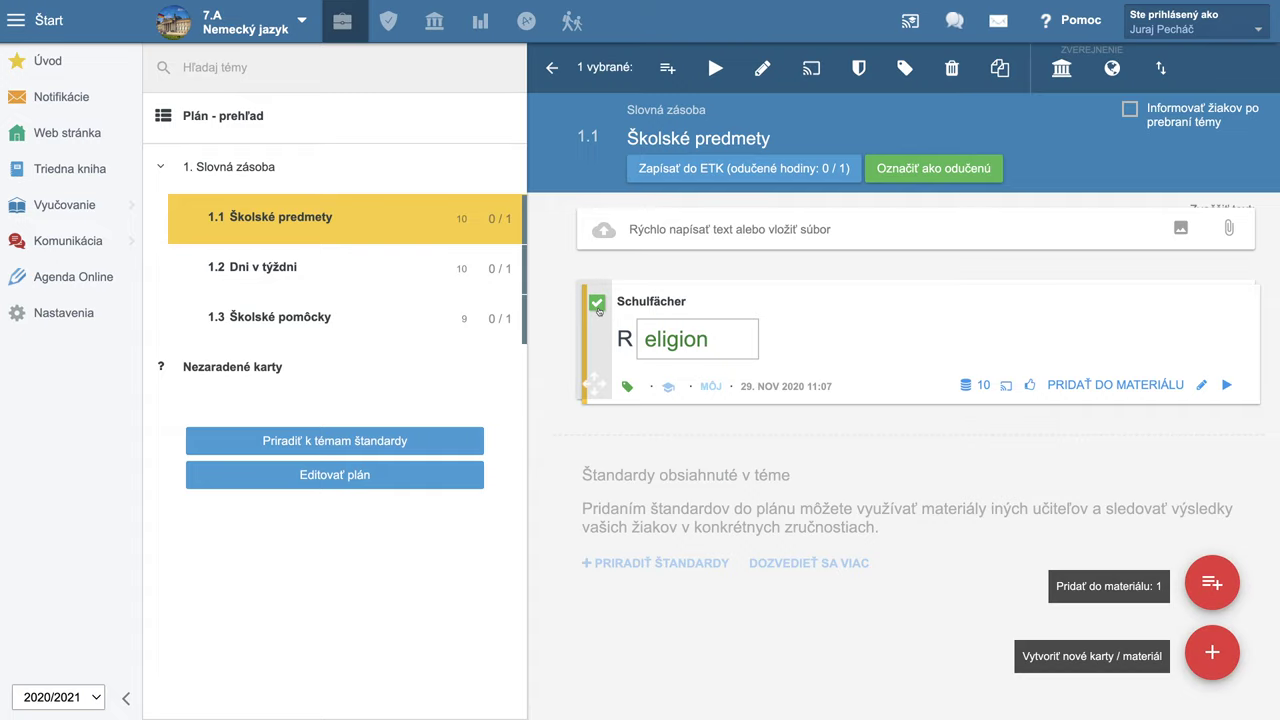
click(1094, 387)
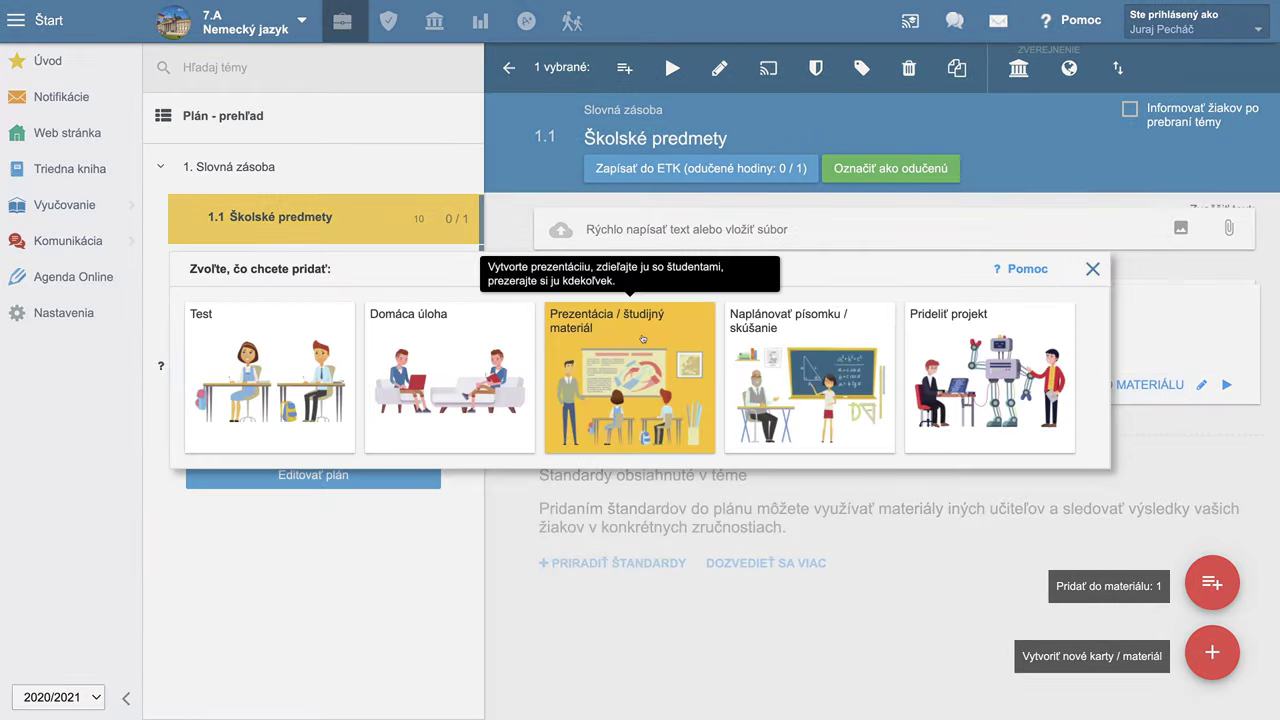
click(267, 356)
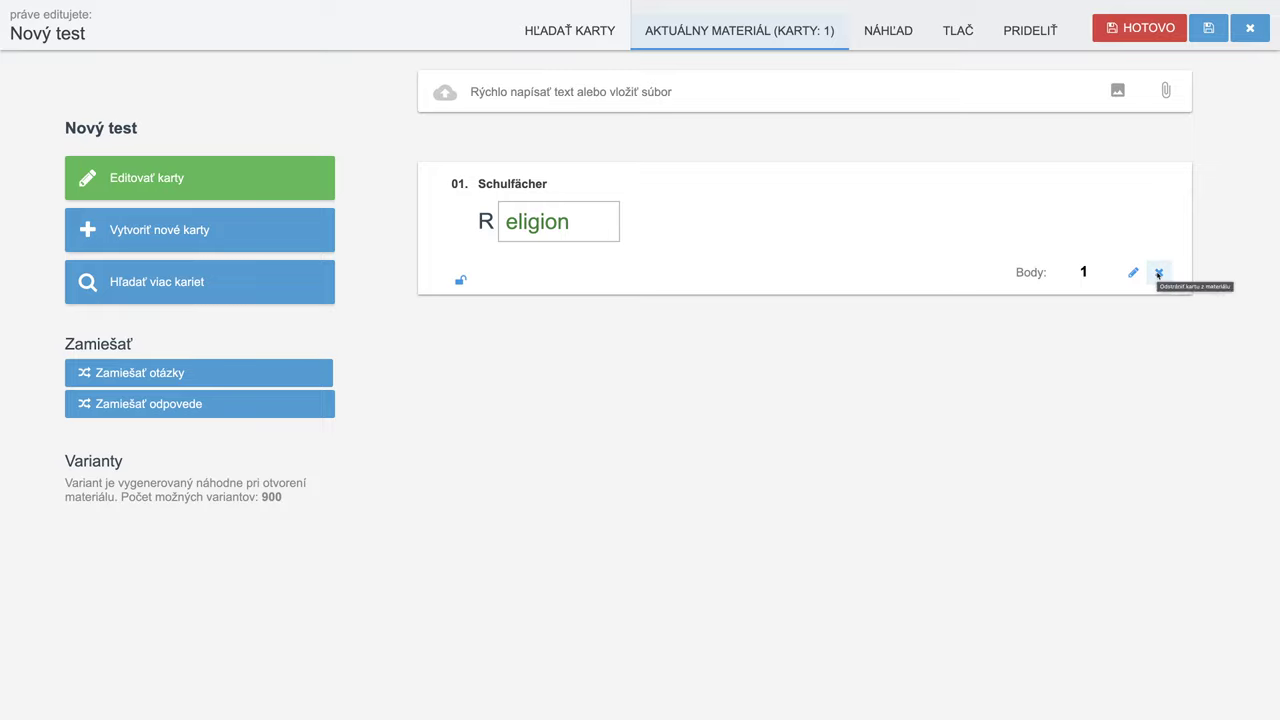
- Replace the test's single card with the whole Schulfächer card set from topic 1.1 Školské predmety
click(1158, 273)
click(610, 398)
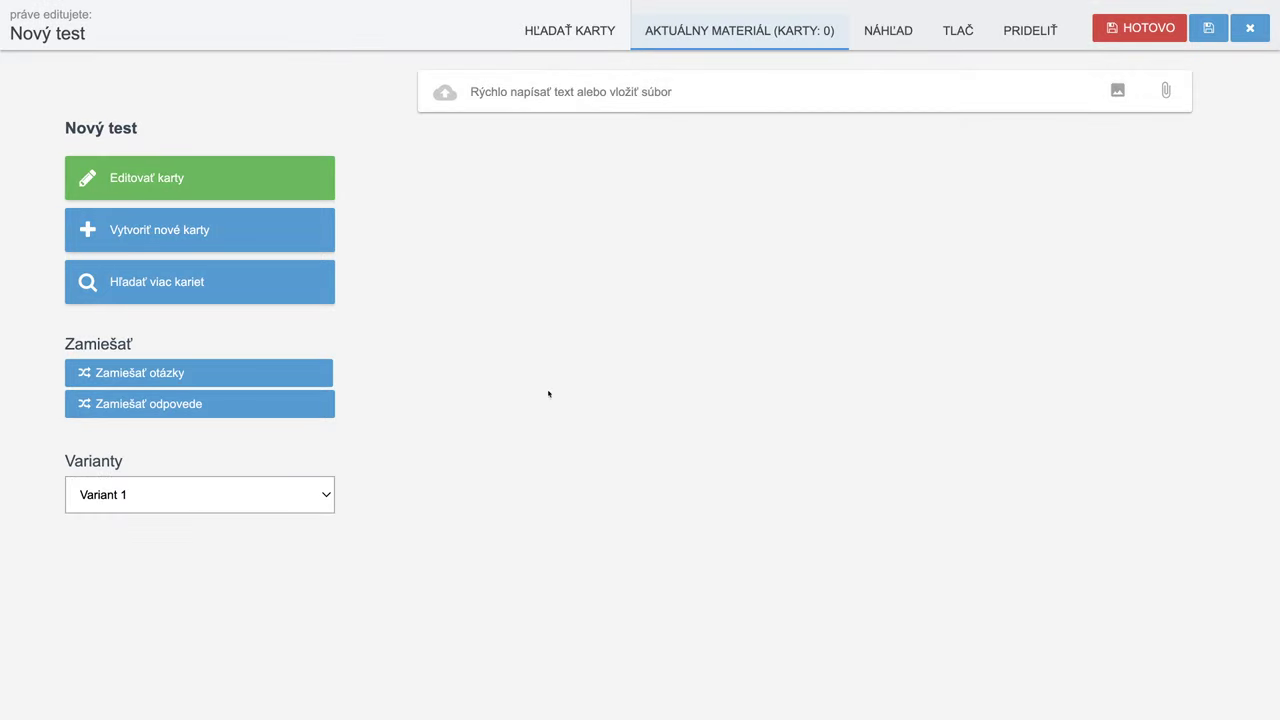
click(150, 286)
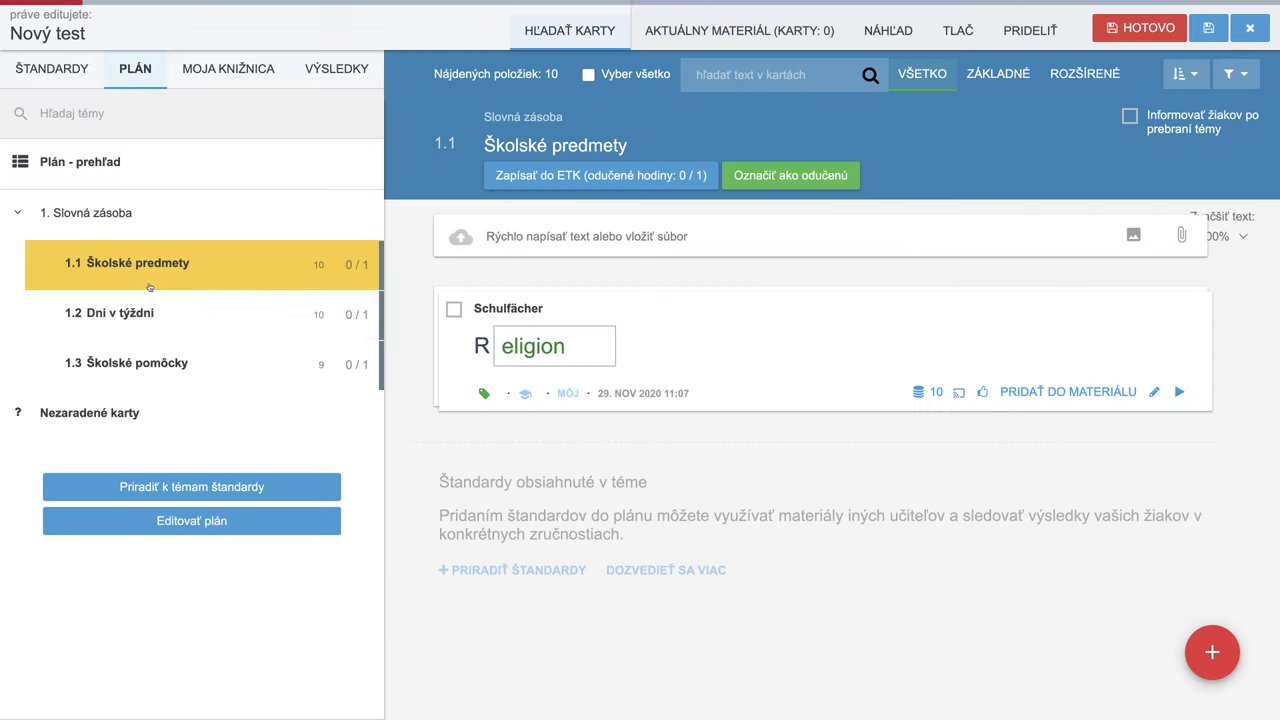
click(454, 310)
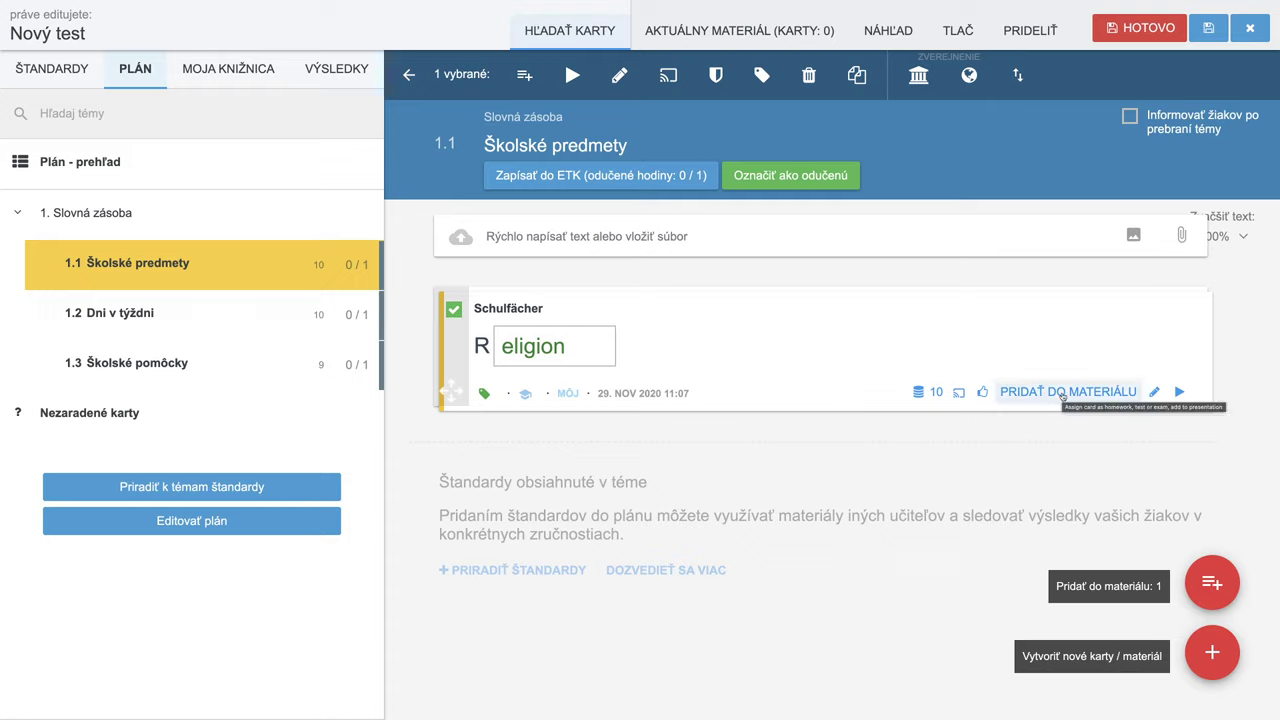
click(1212, 584)
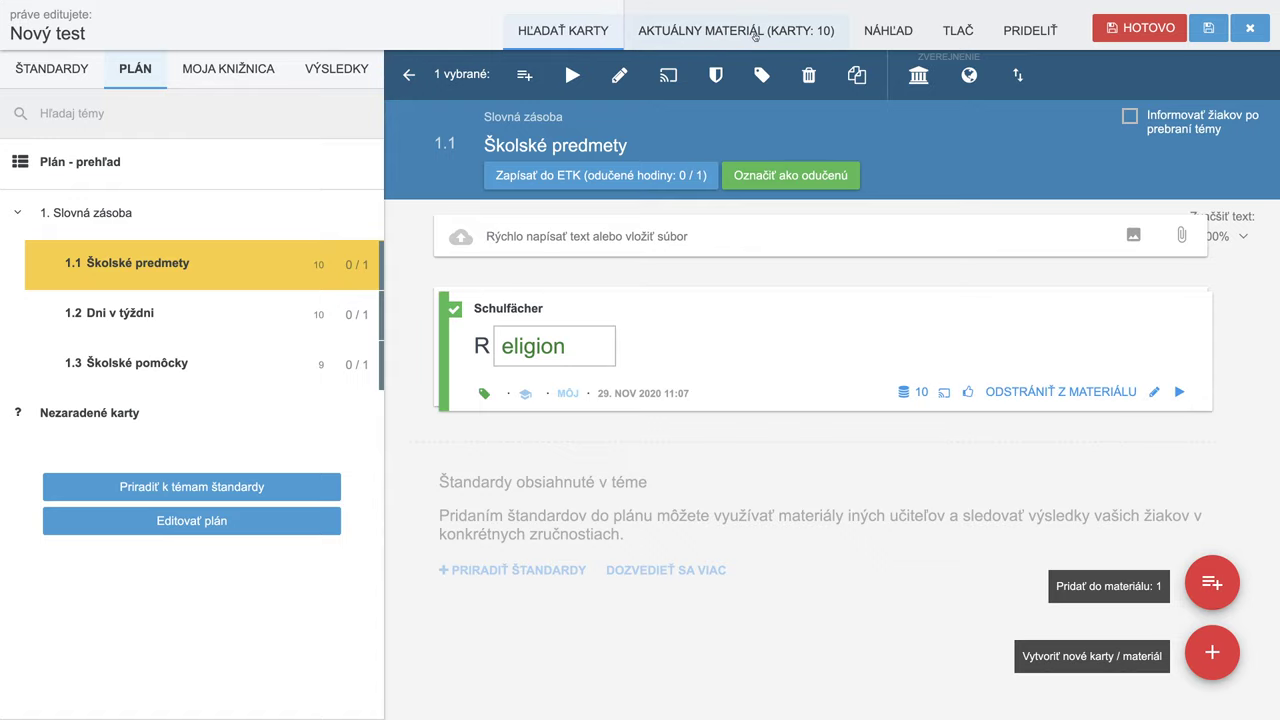
- Review the Schulfächer cards in the current material and collapse their group
click(756, 32)
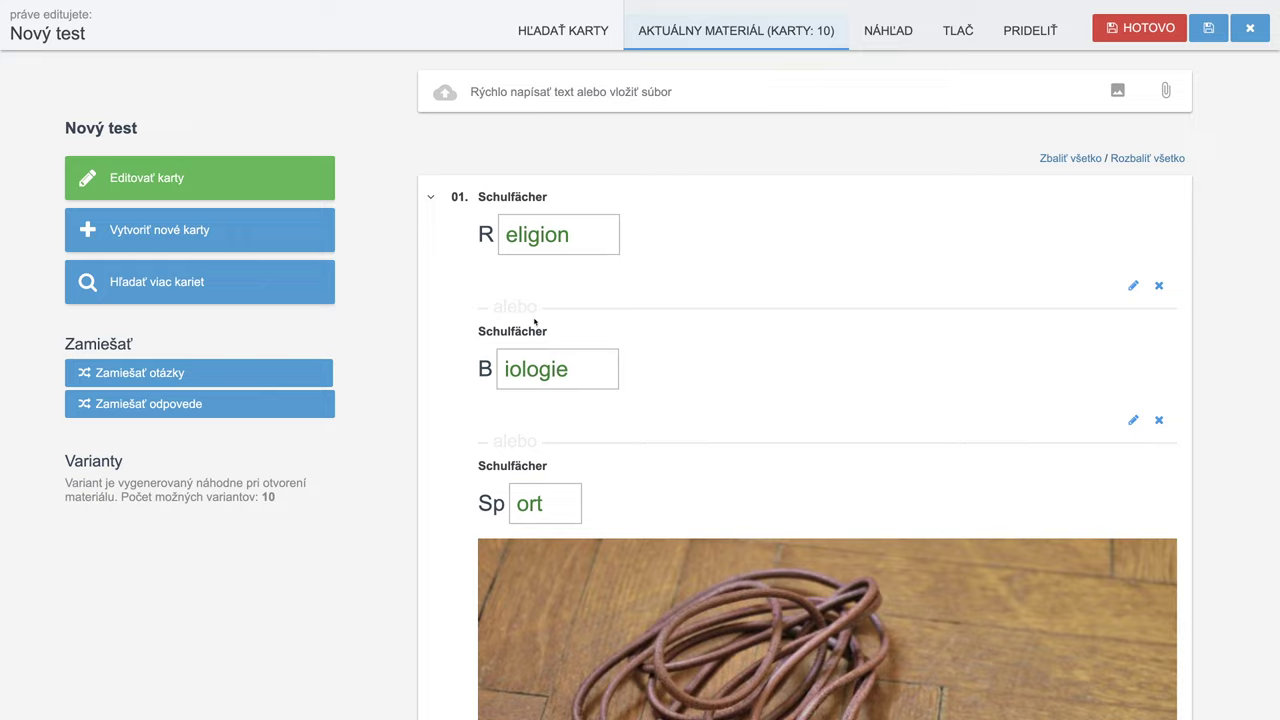
scroll(563, 460, down, 4)
scroll(594, 484, up, 4)
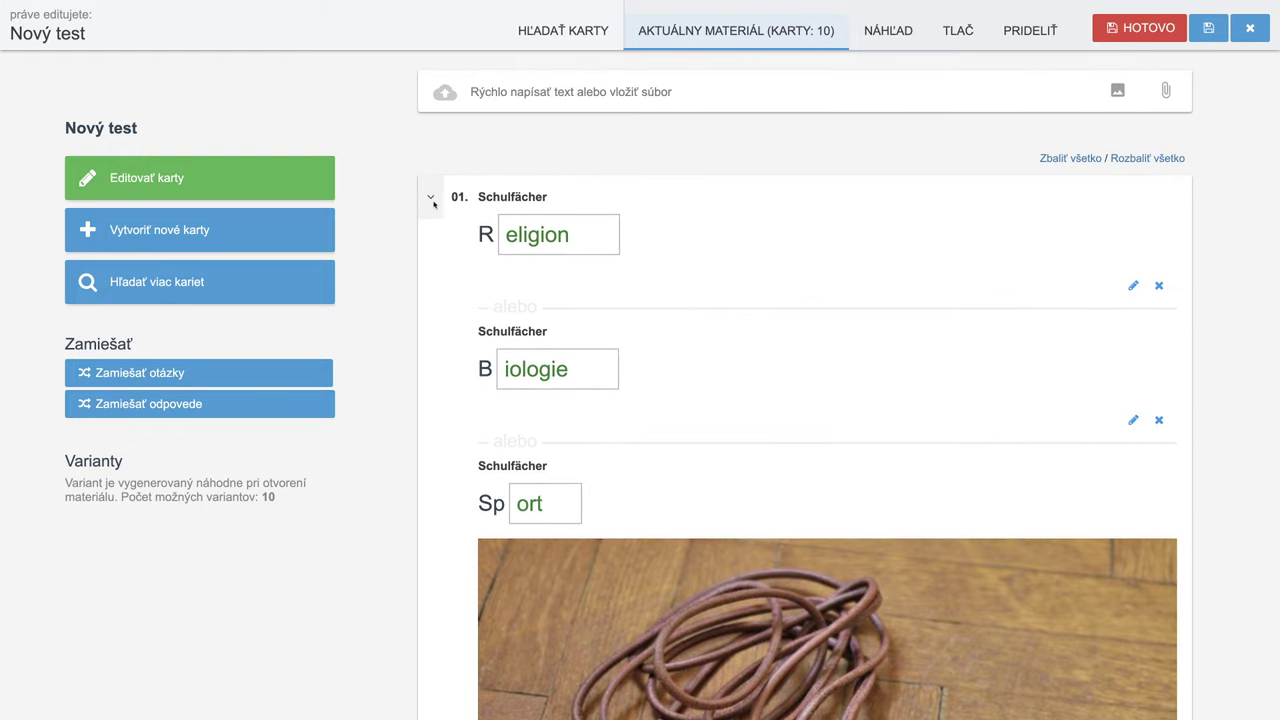
click(431, 200)
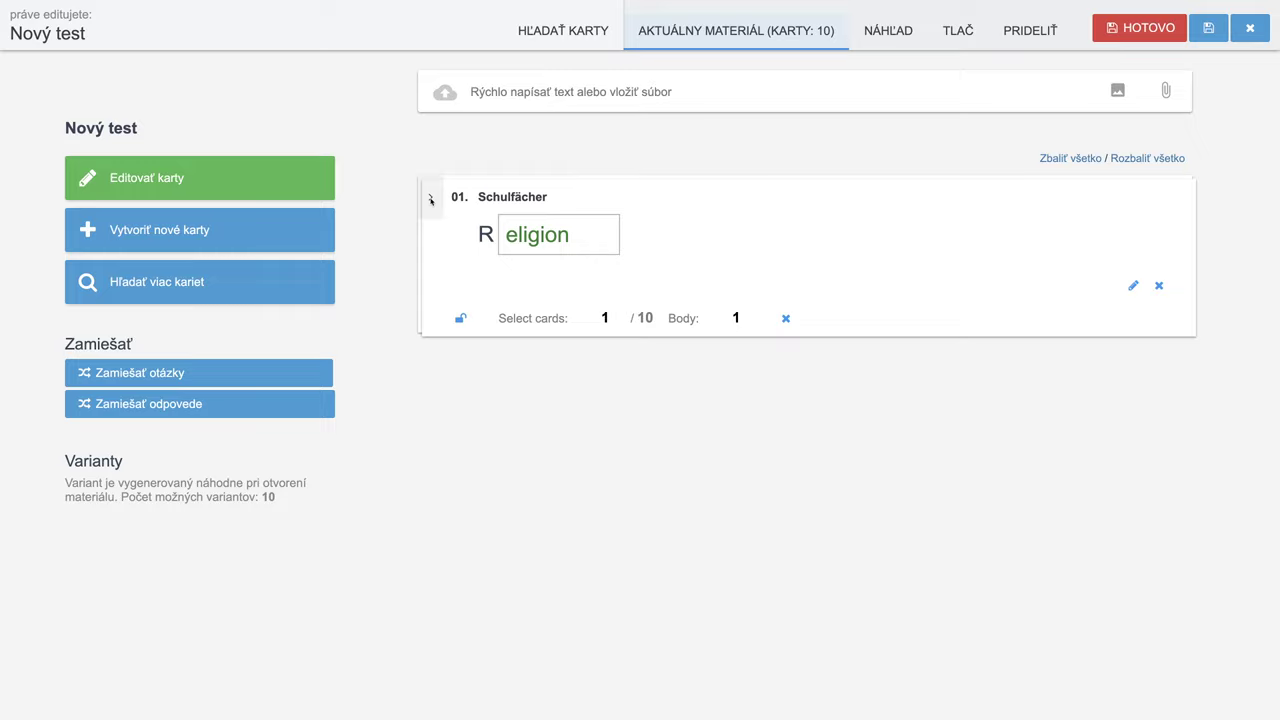
- Try selecting 2 or more cards from the Schulfächer group, check the possible variants, and set the number back to 1
click(616, 315)
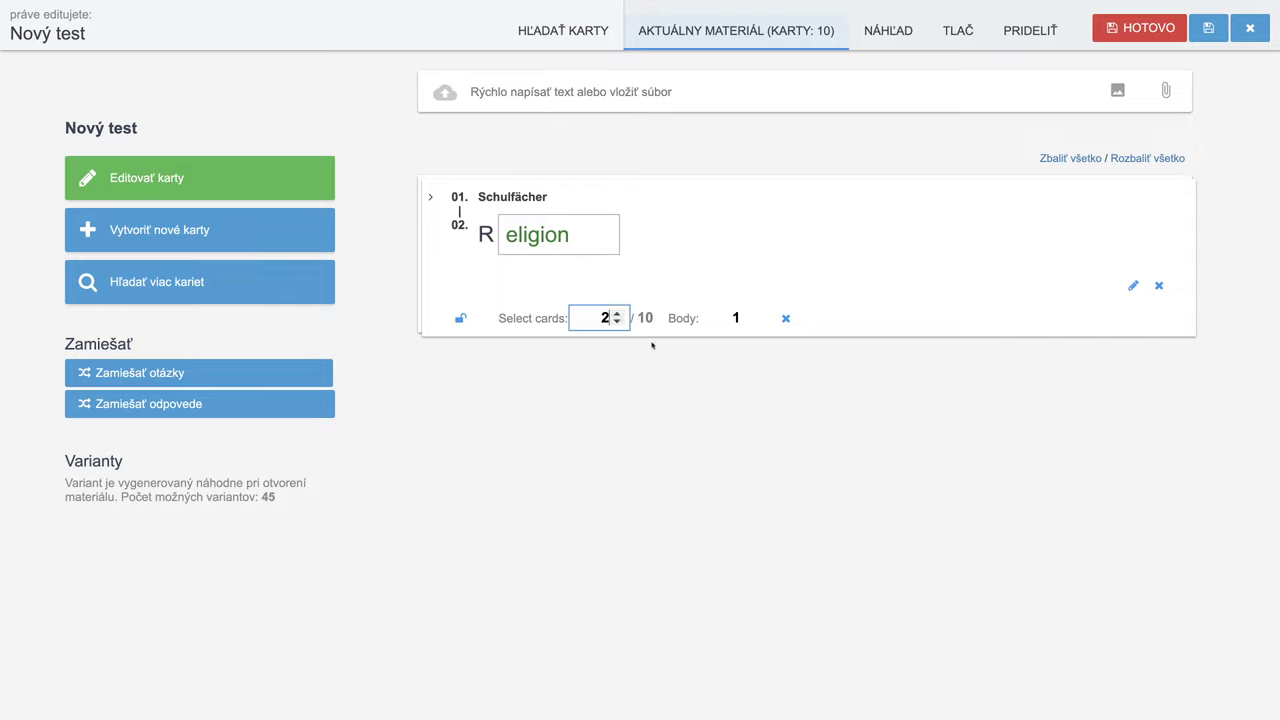
click(617, 321)
double_click(268, 497)
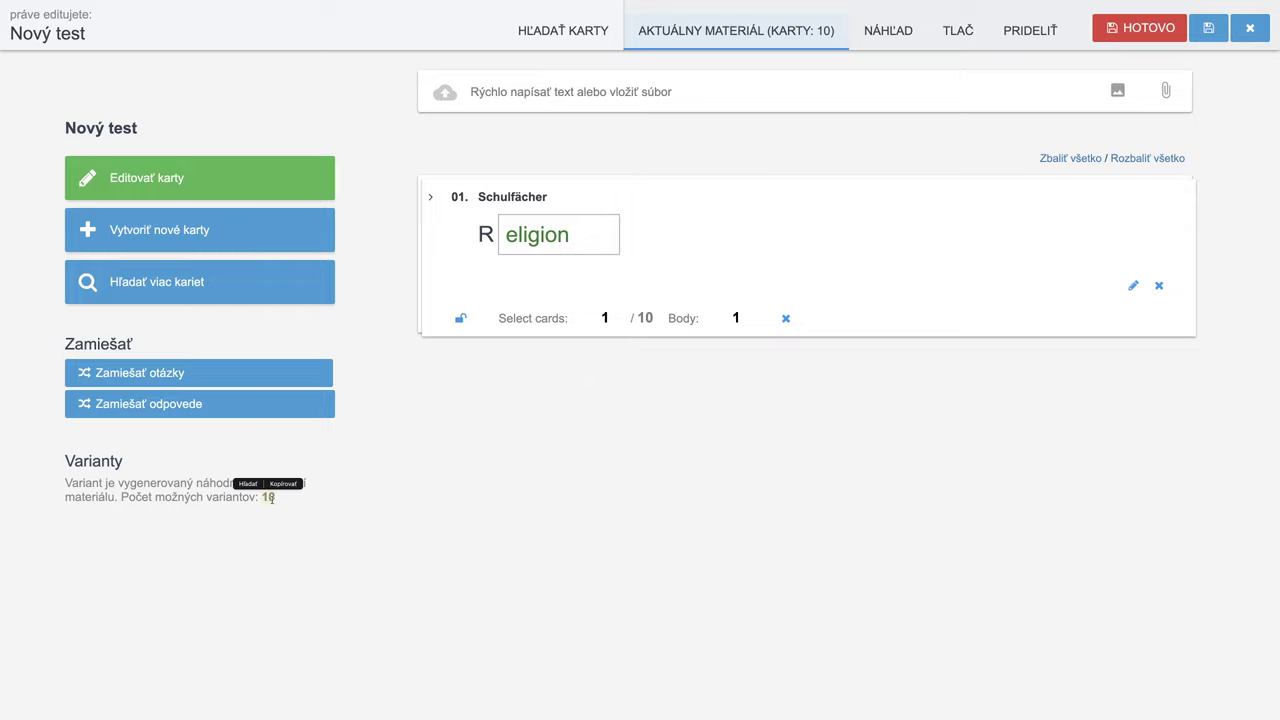
click(617, 313)
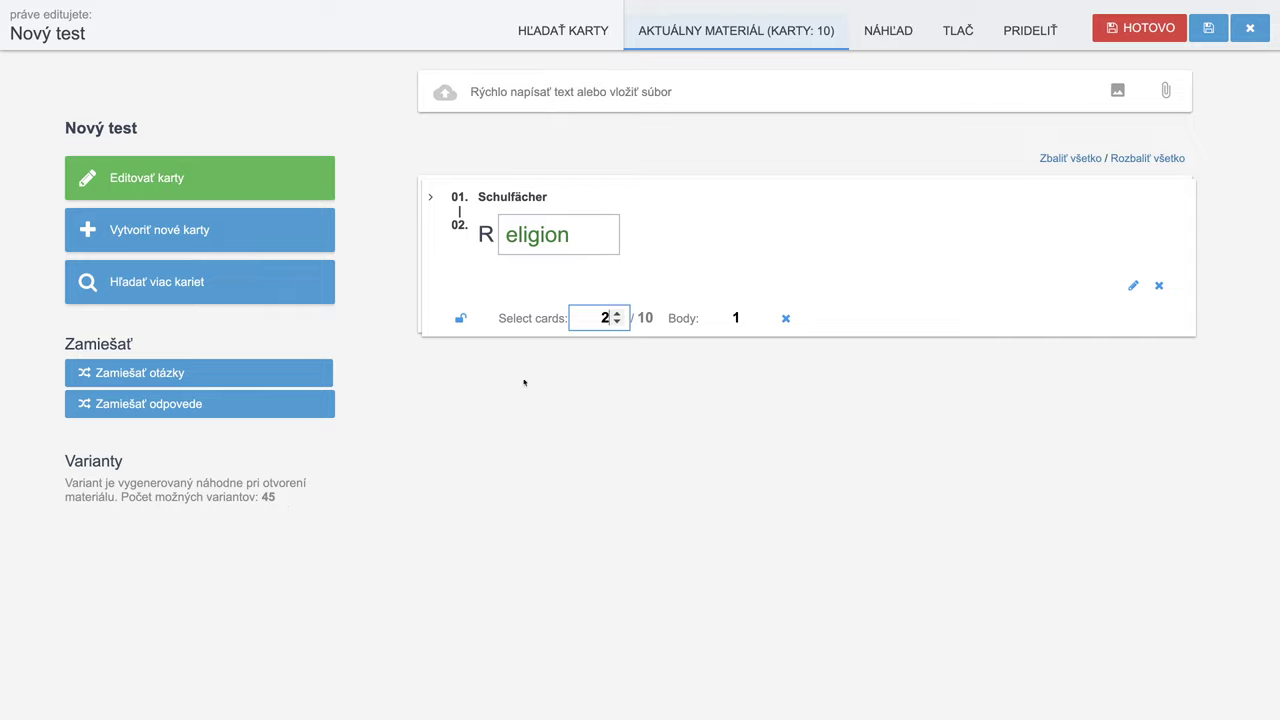
click(617, 313)
click(617, 321)
click(617, 321)
- Add the Wochentage card set from topic 1.2 Dni v týždni to the test
click(200, 283)
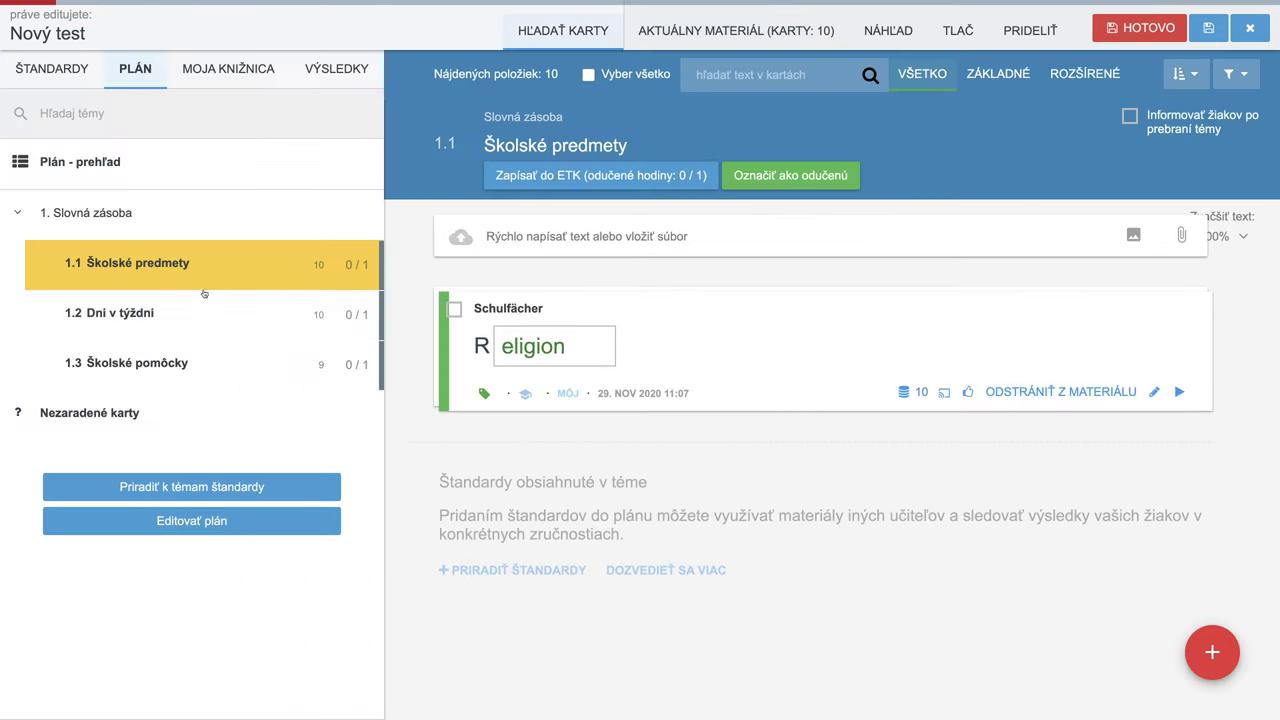
click(140, 318)
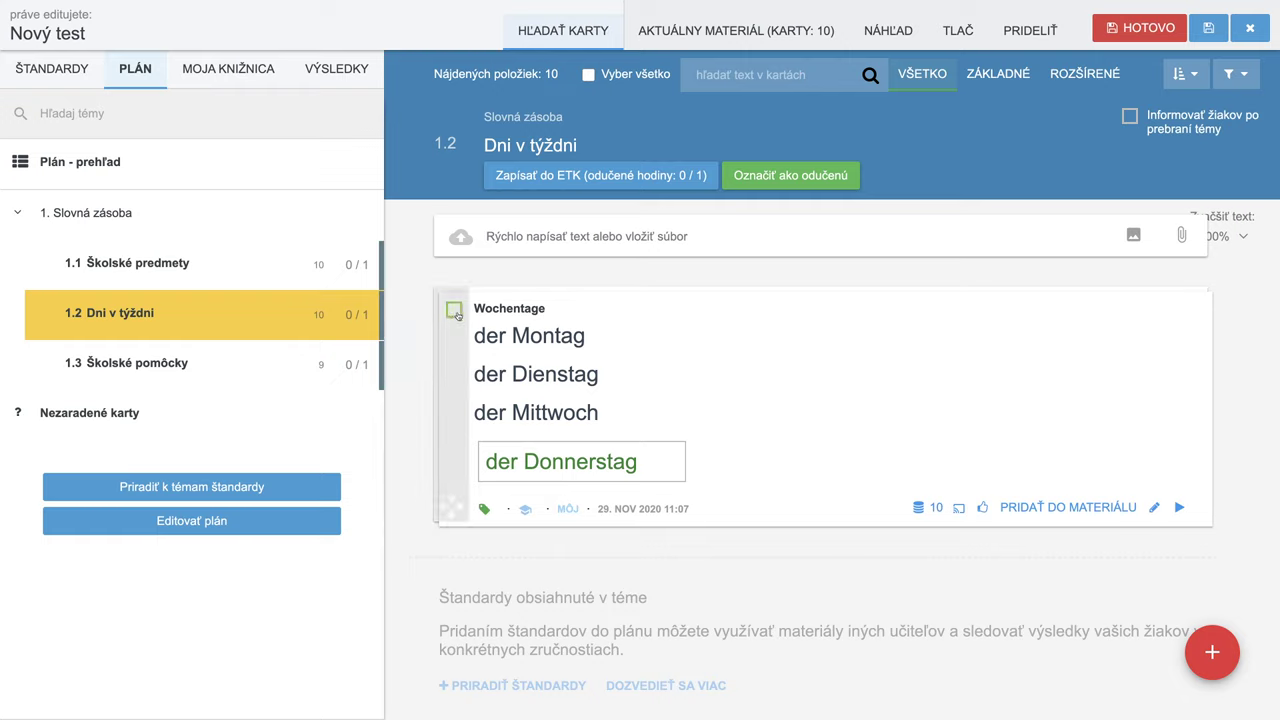
click(454, 311)
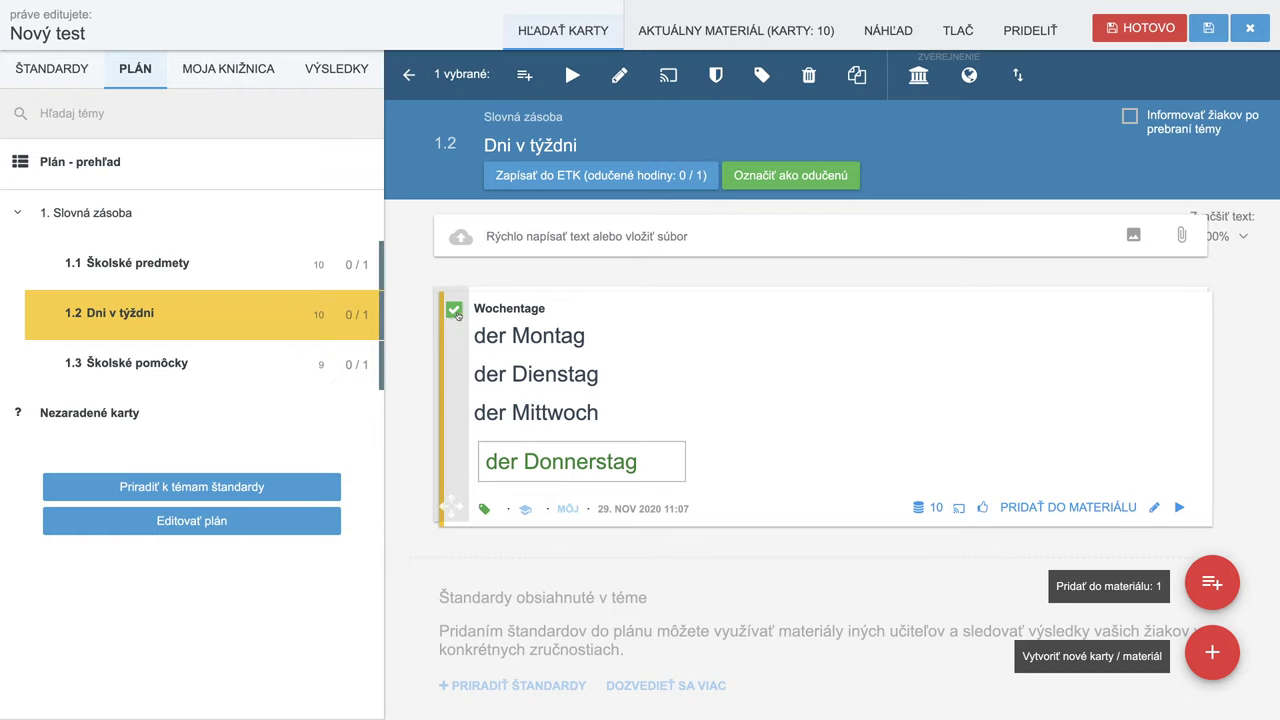
click(1213, 585)
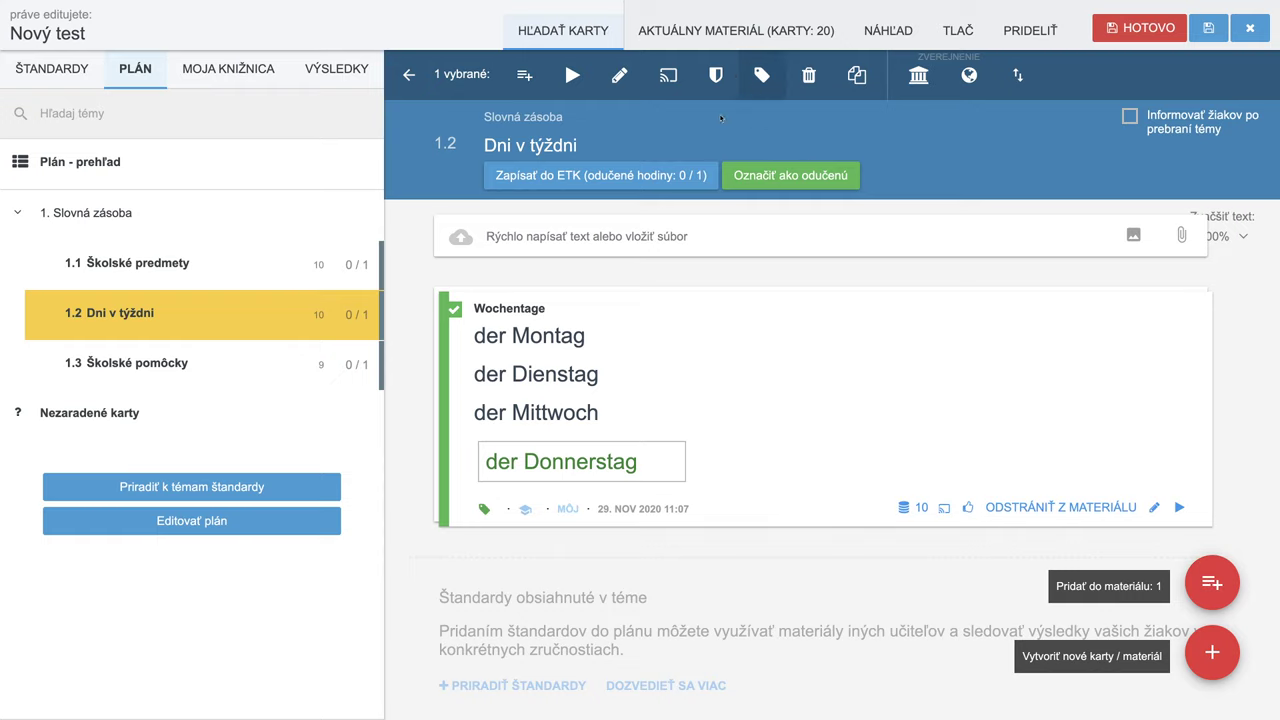
- Add the Schulsachen card set from topic 1.3 Školské pomôcky to the test
click(245, 368)
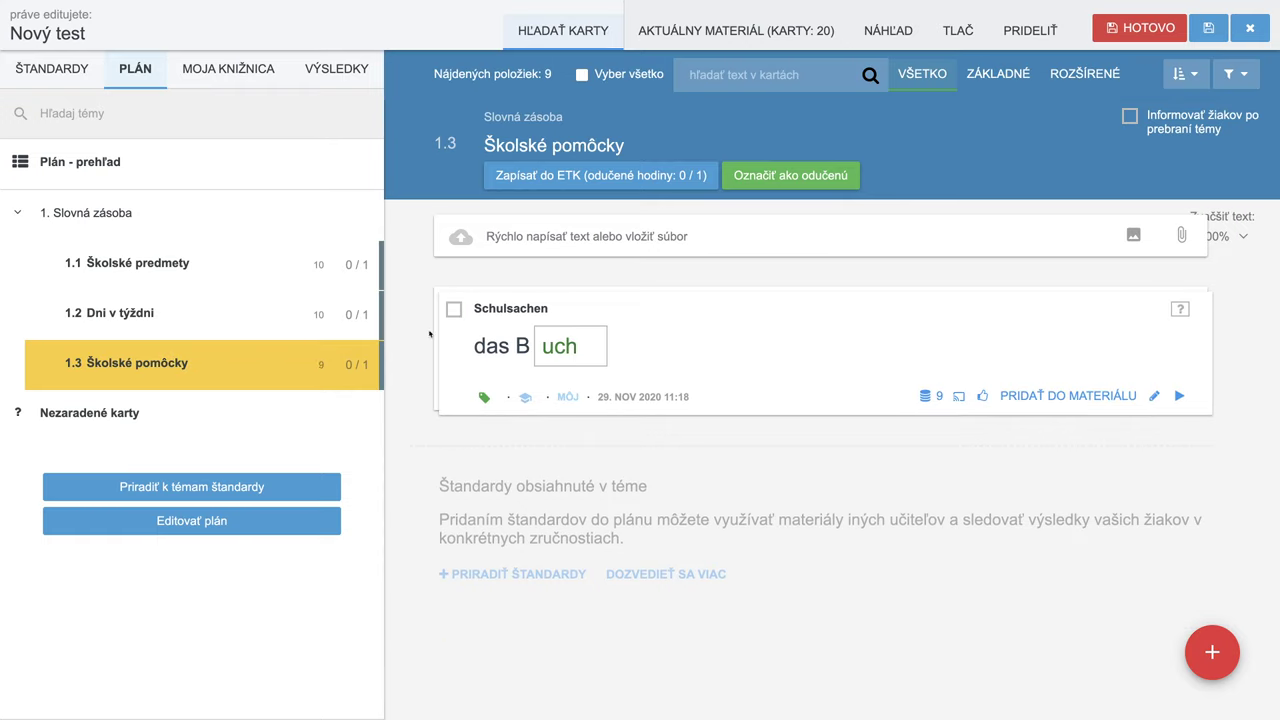
click(453, 309)
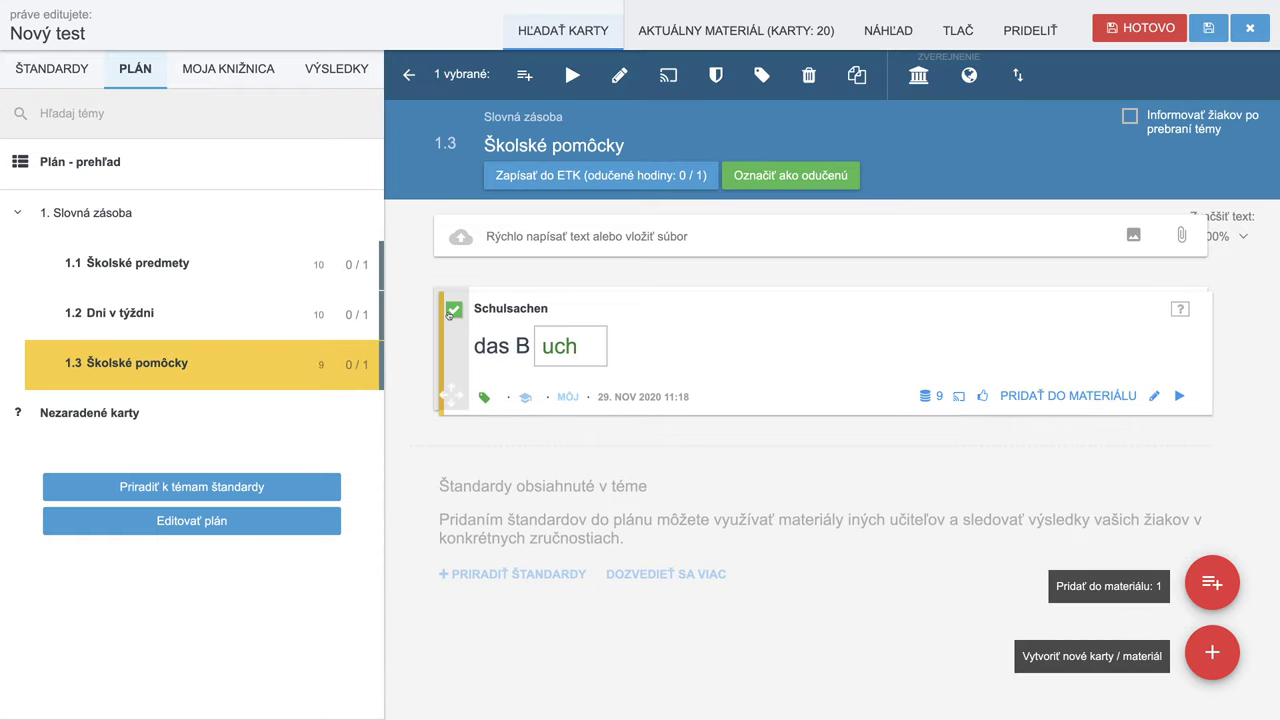
click(1204, 588)
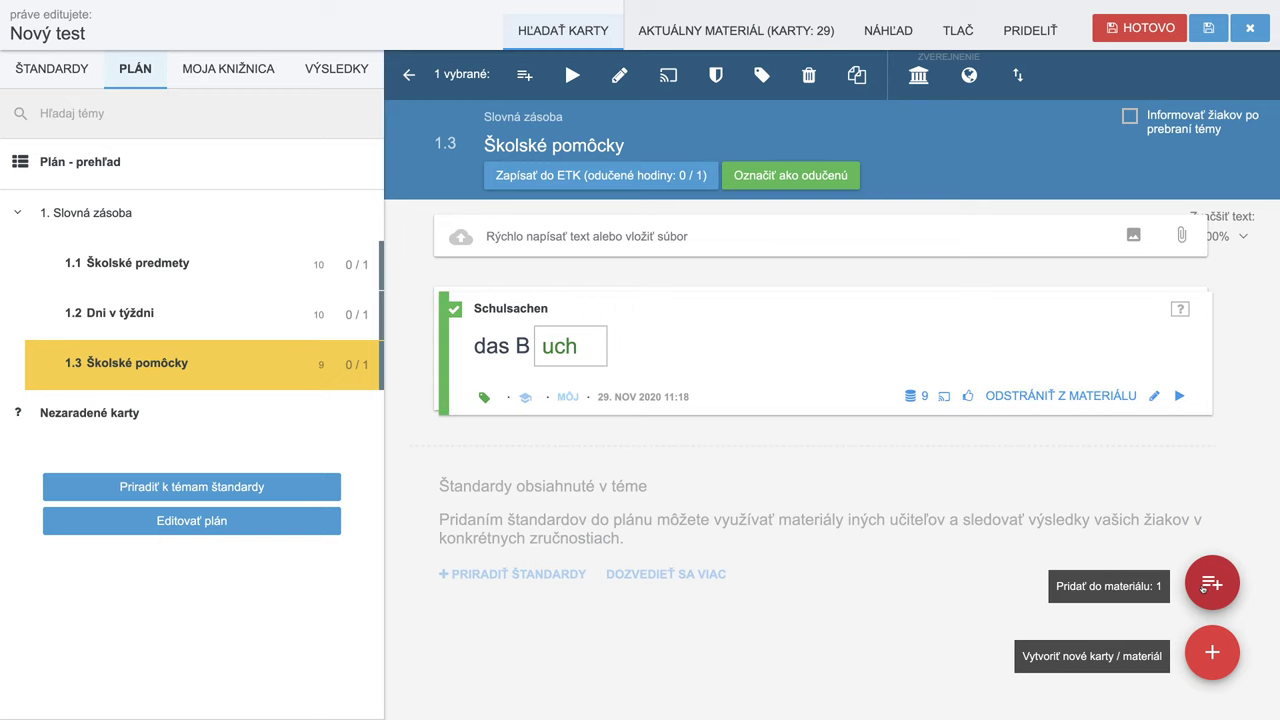
- Collapse all card groups in the current material and review the test's three questions
click(736, 32)
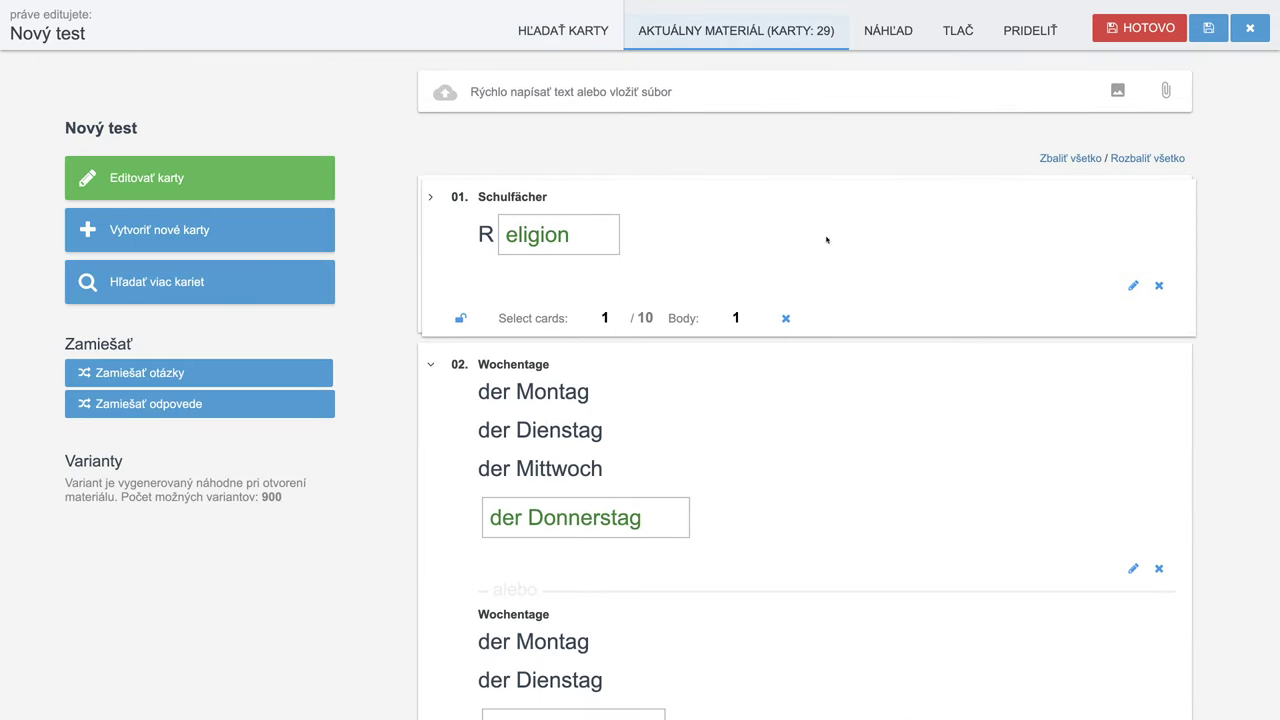
click(1068, 159)
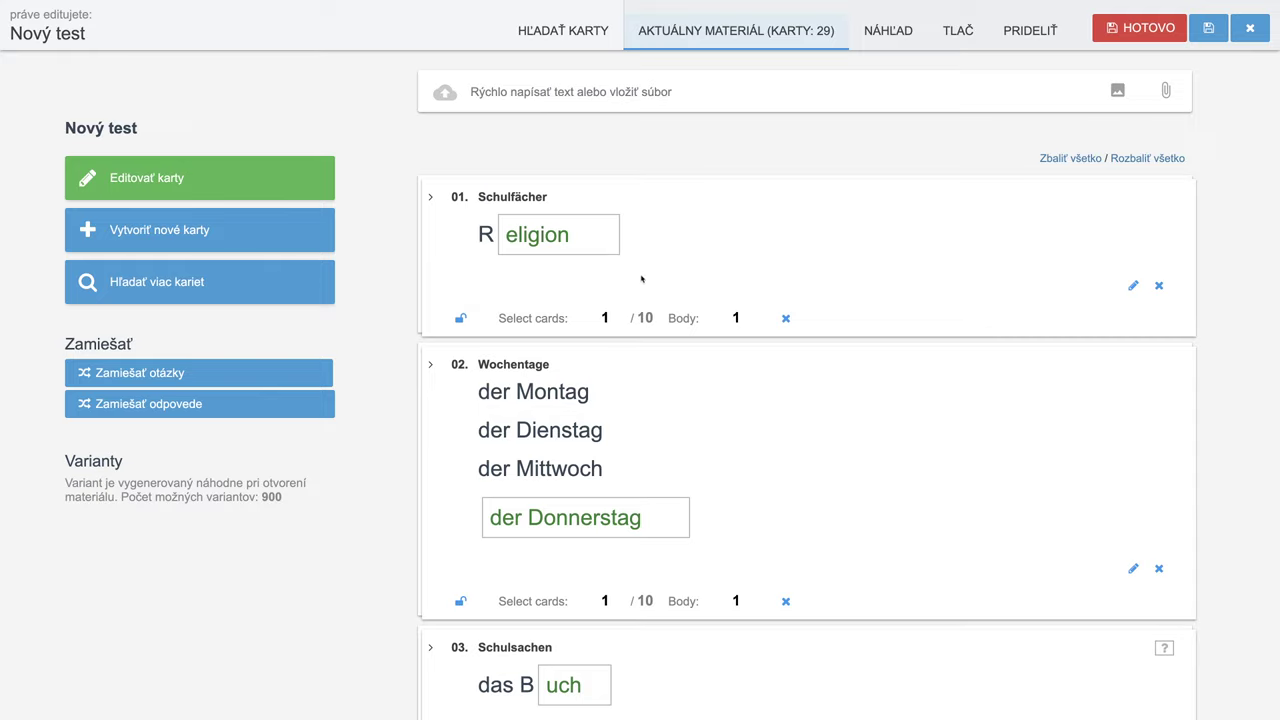
scroll(669, 555, down, 3)
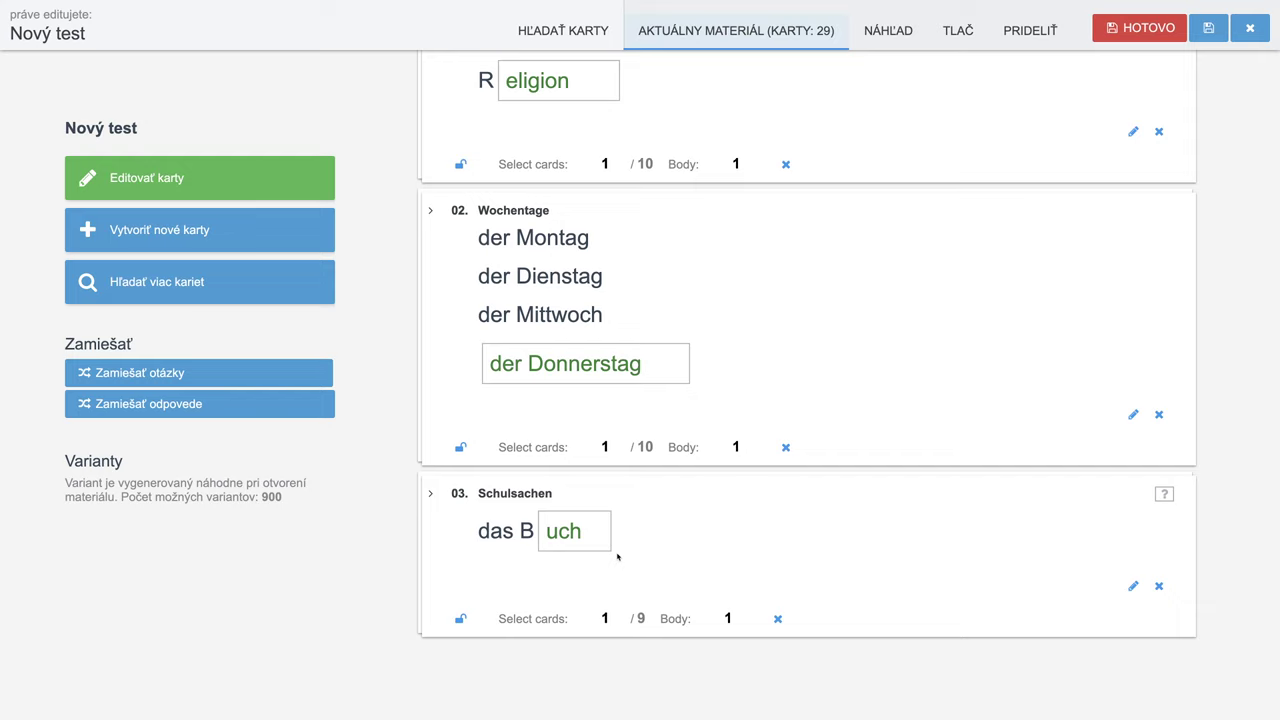
scroll(617, 556, up, 3)
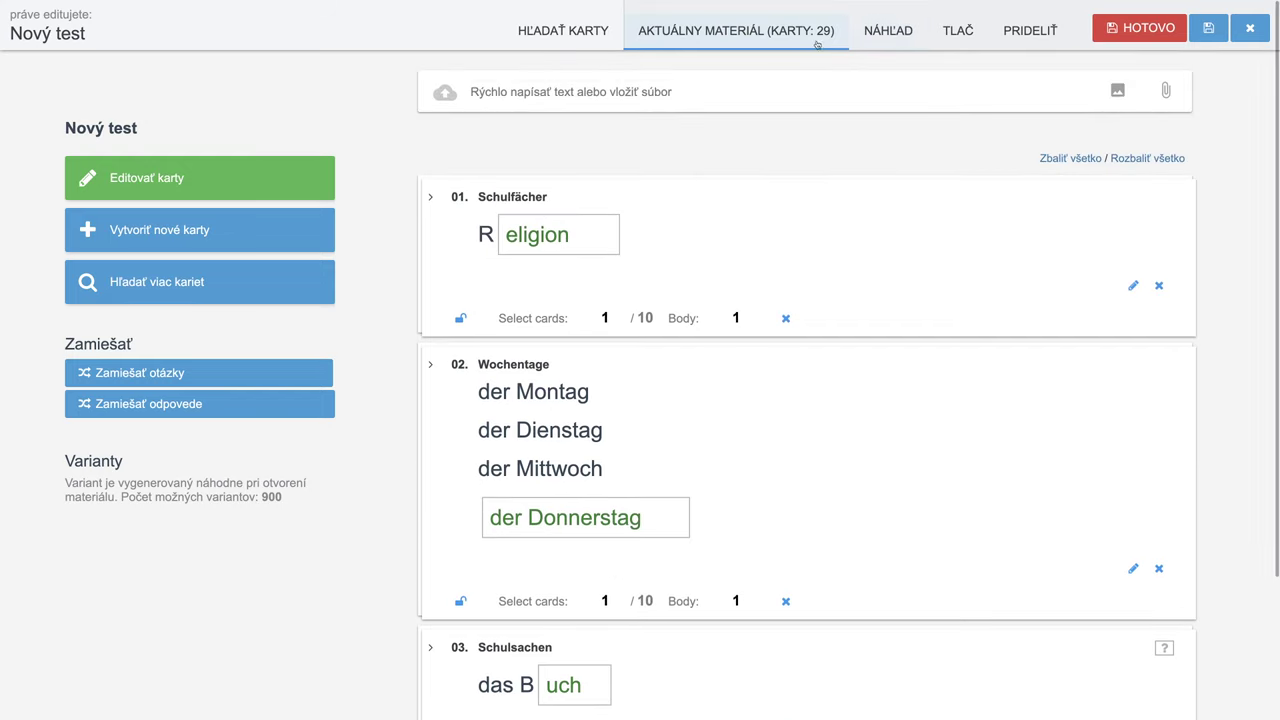
- Preview the test and generate several random variants to compare their questions
click(891, 33)
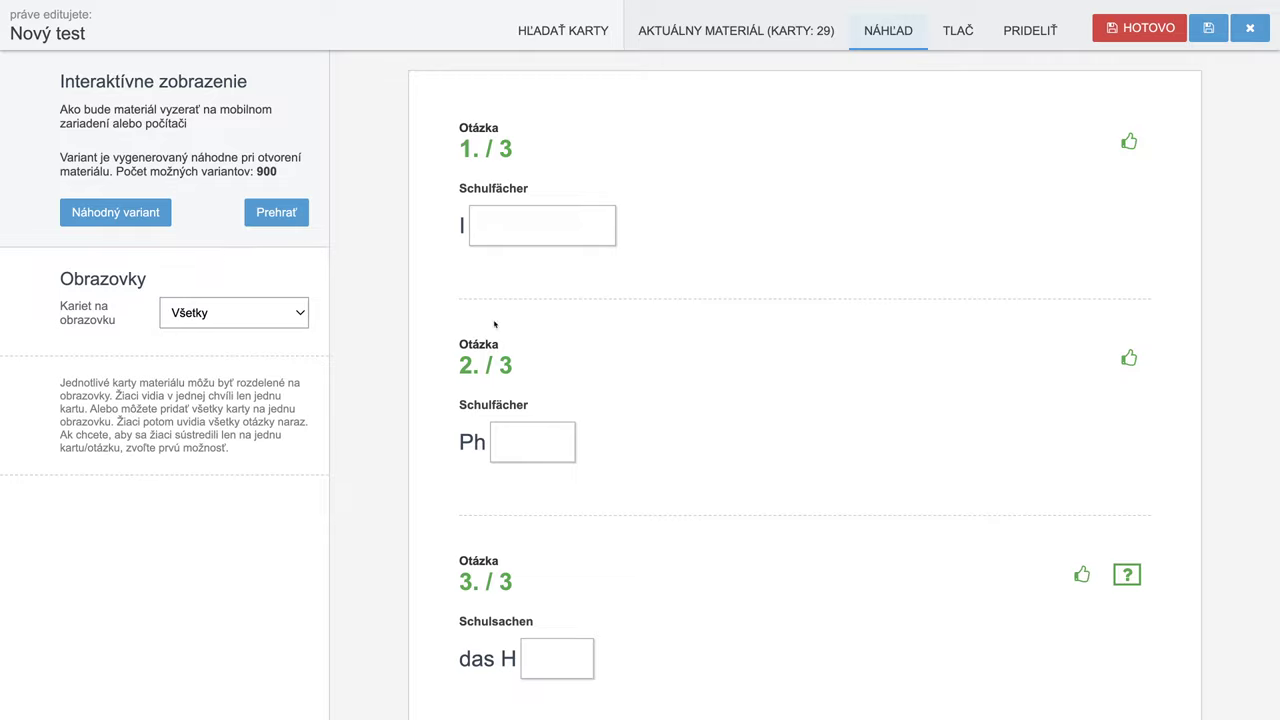
click(110, 212)
scroll(600, 338, down, 2)
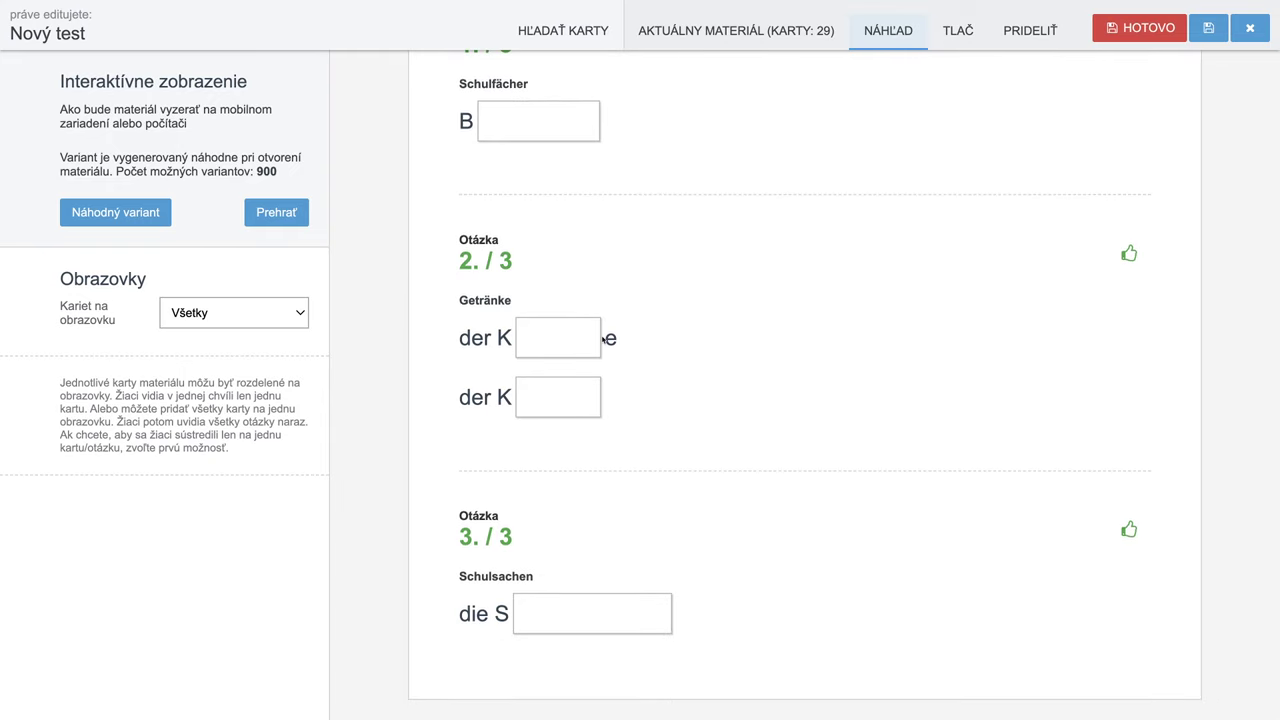
scroll(126, 240, up, 2)
click(130, 216)
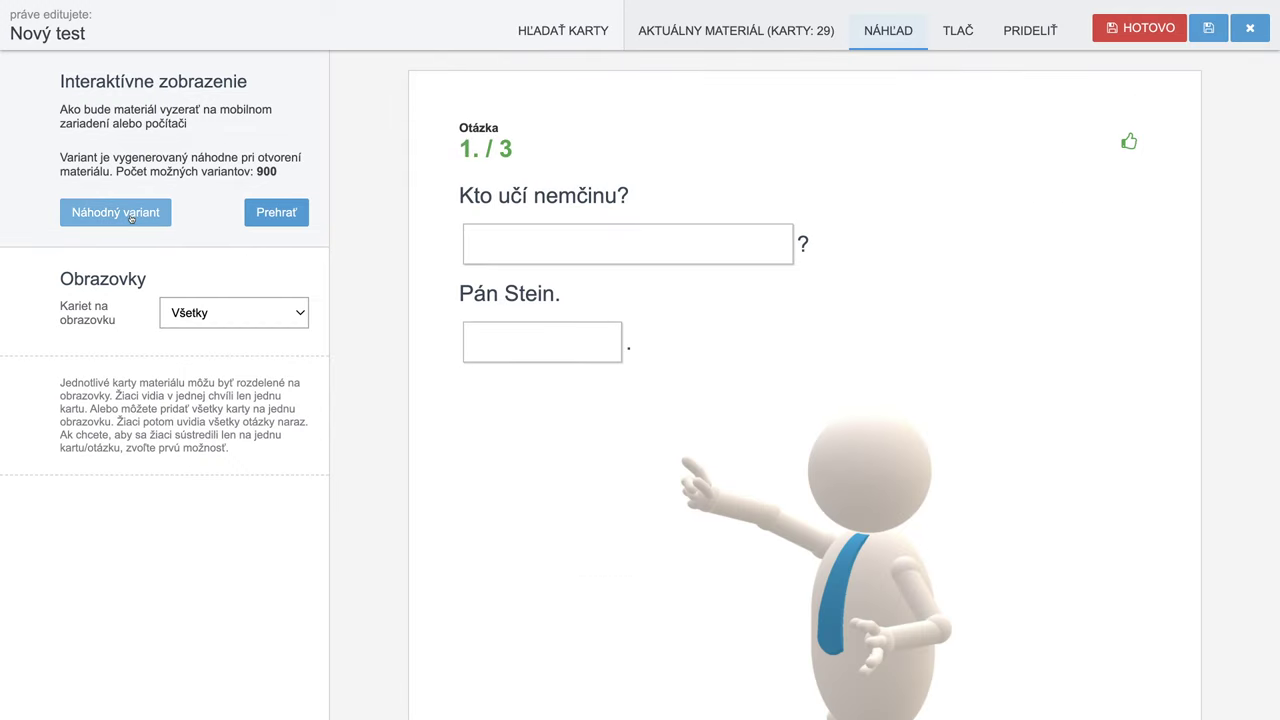
click(128, 221)
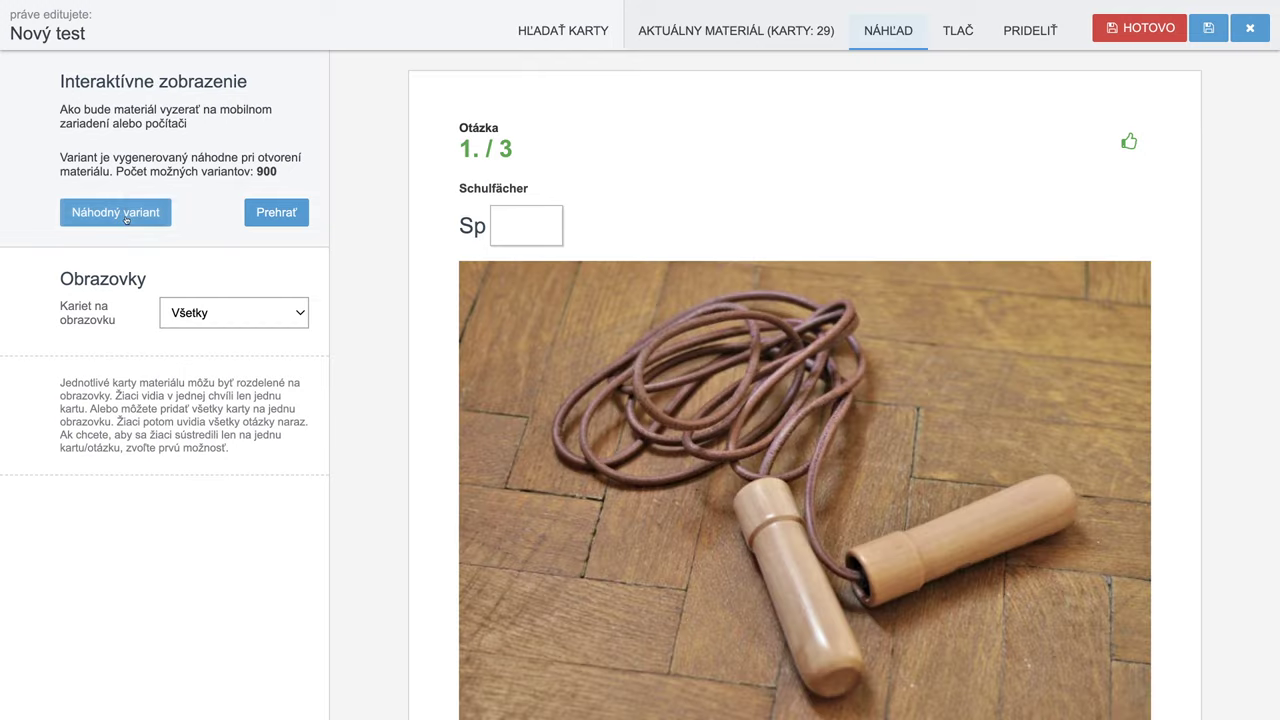
click(126, 219)
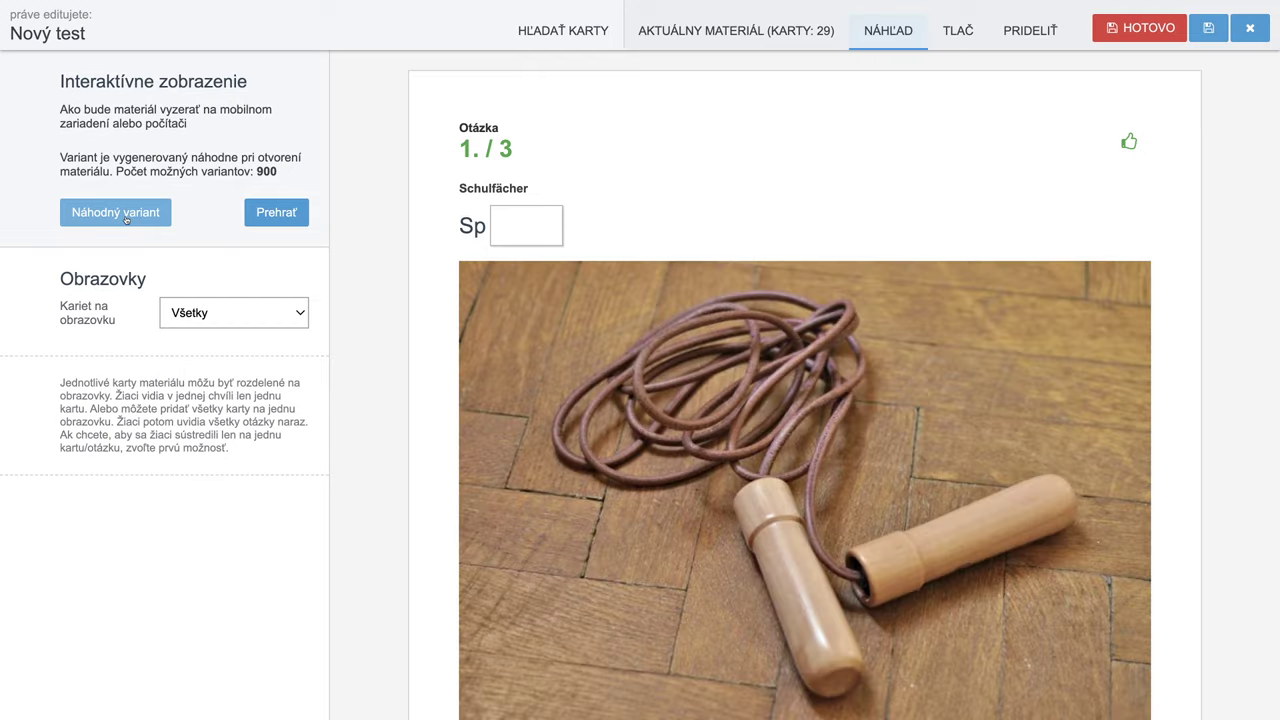
- Set the number of cards per screen to Jedna and preview more random variants of the test
click(215, 314)
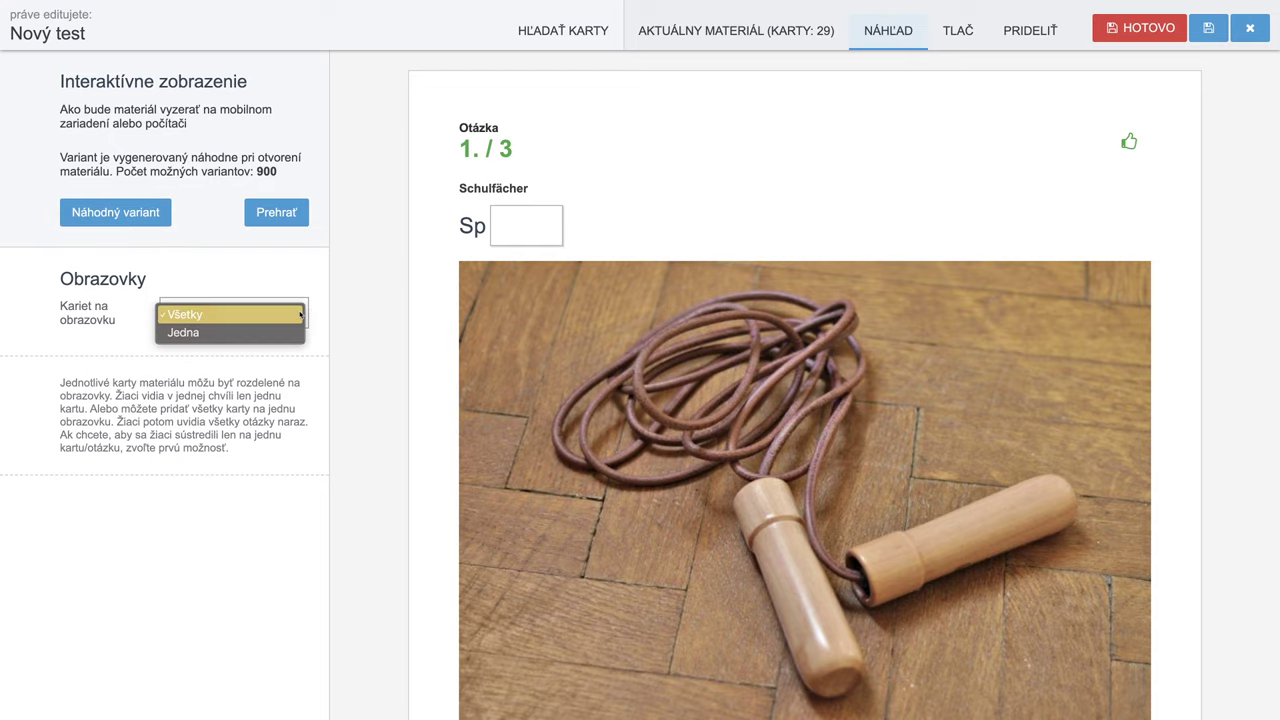
click(200, 334)
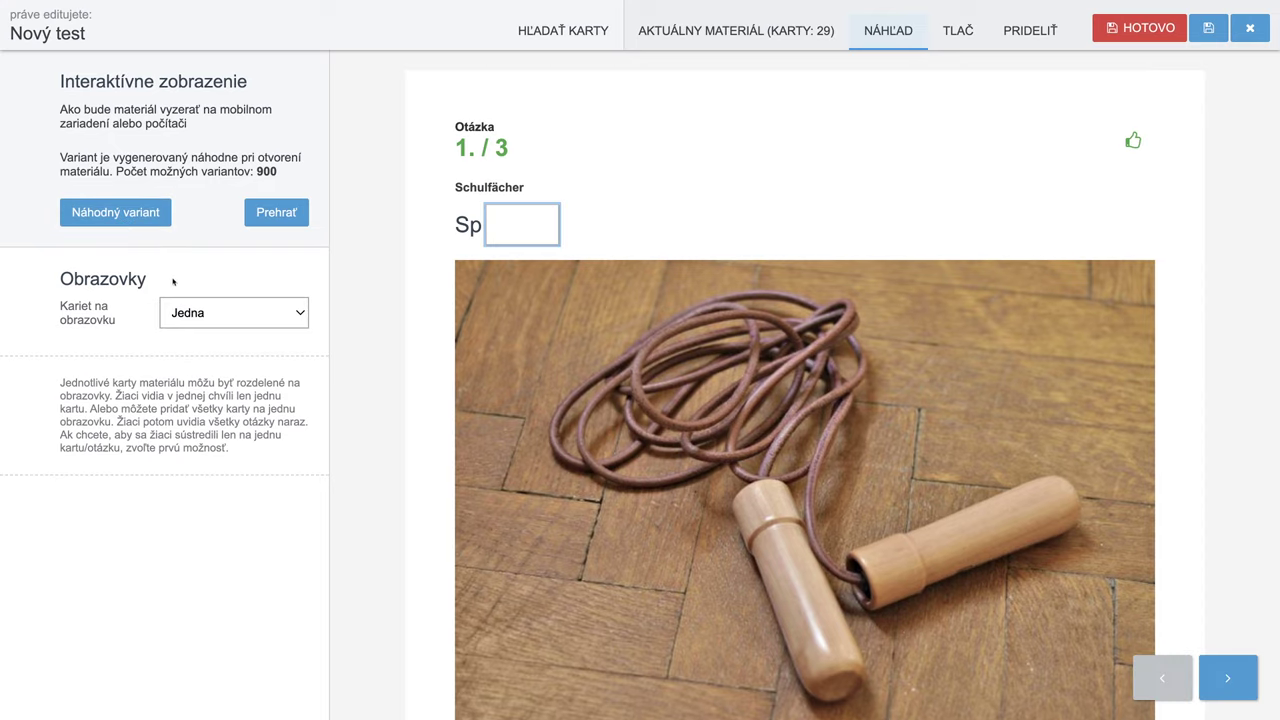
click(112, 213)
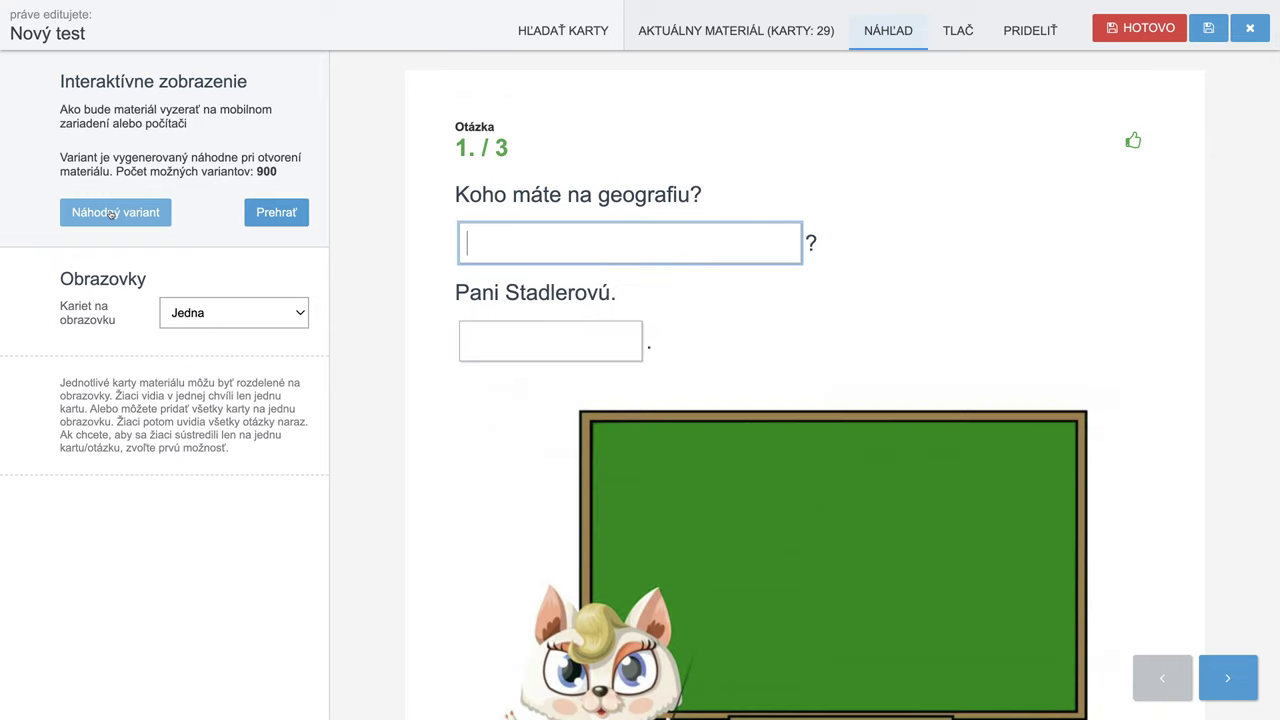
click(112, 213)
click(112, 213)
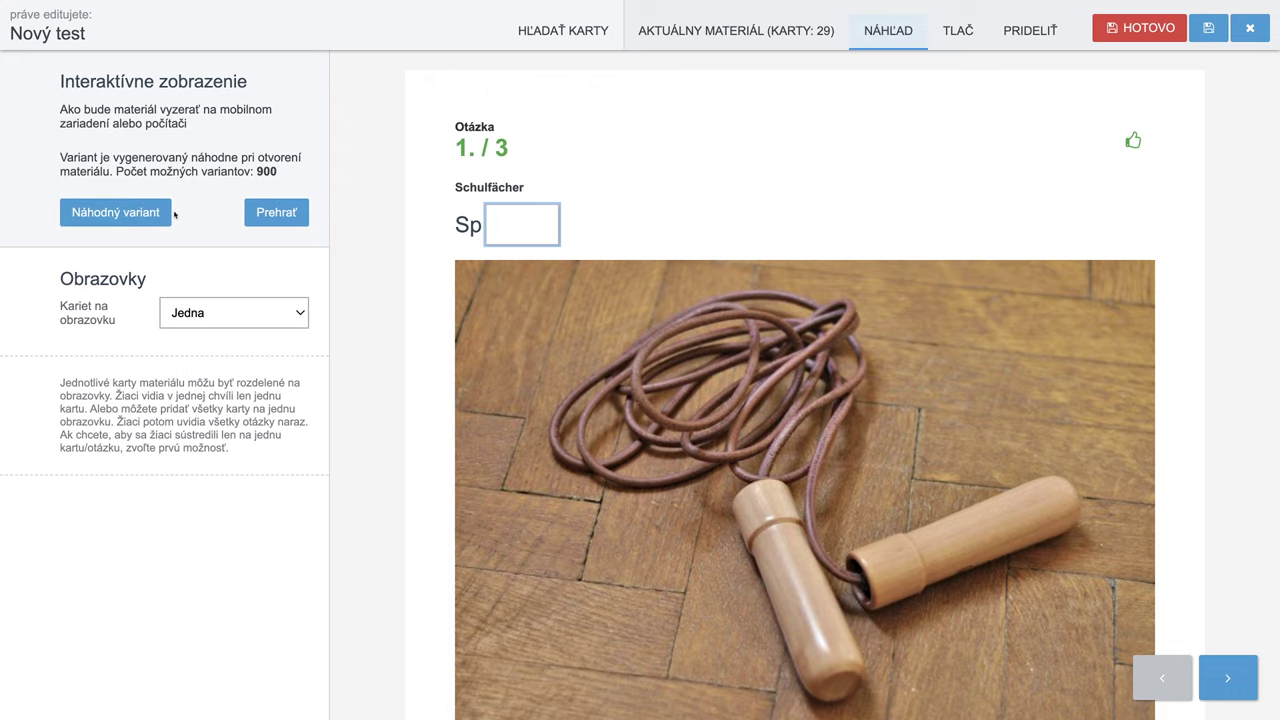
- Open the assignment settings of the new test and name the material "Slovná zásoba"
click(1030, 31)
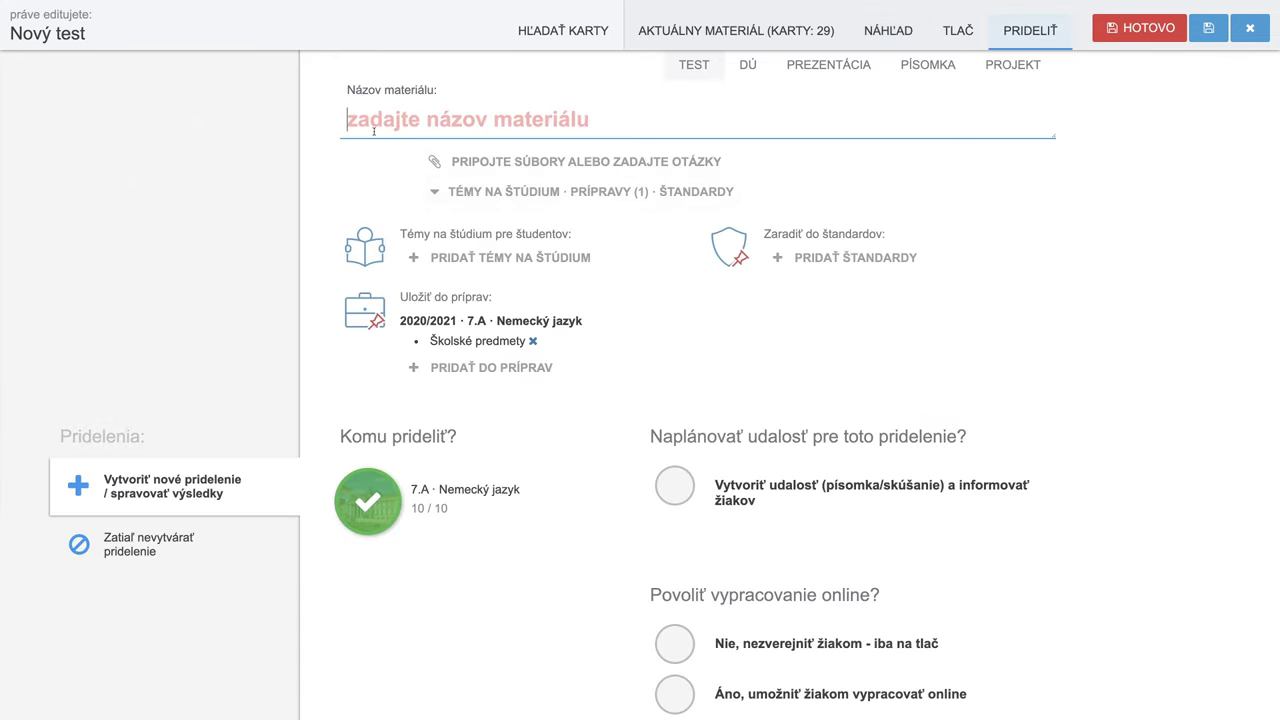
text(Z)
key(BackSpace)
text(S)
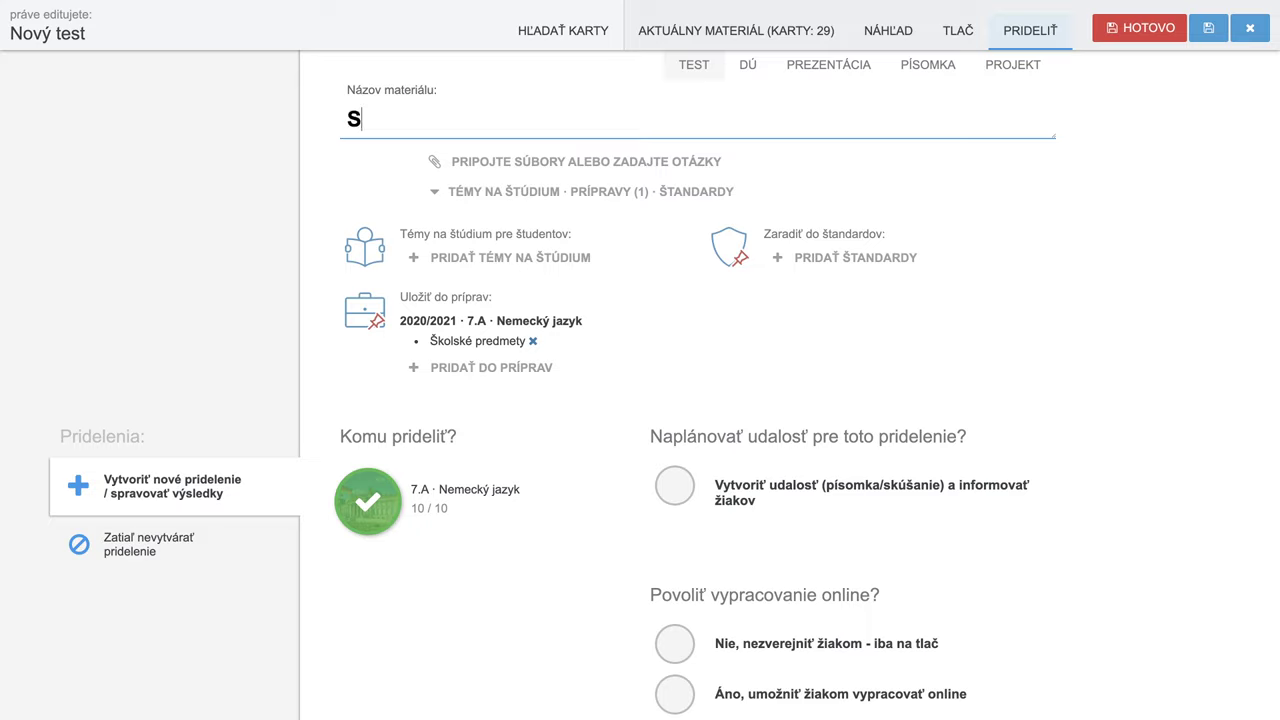
text(lovná )
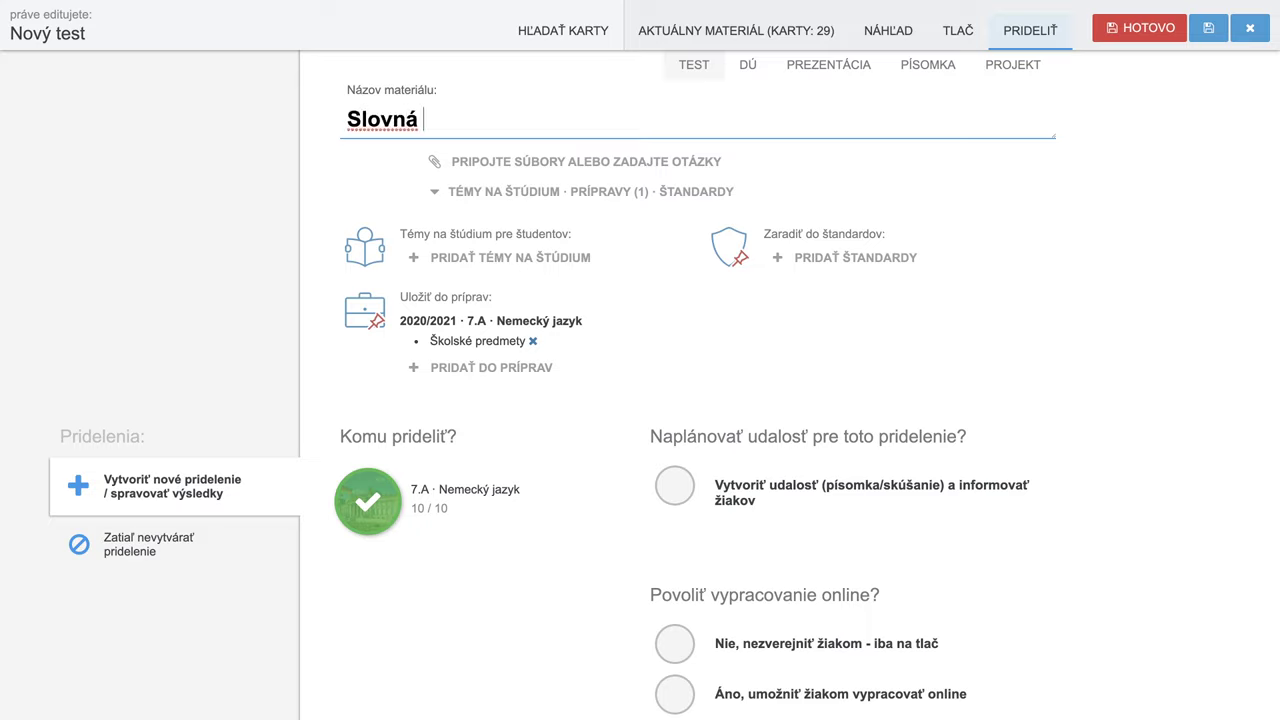
text(zásoba)
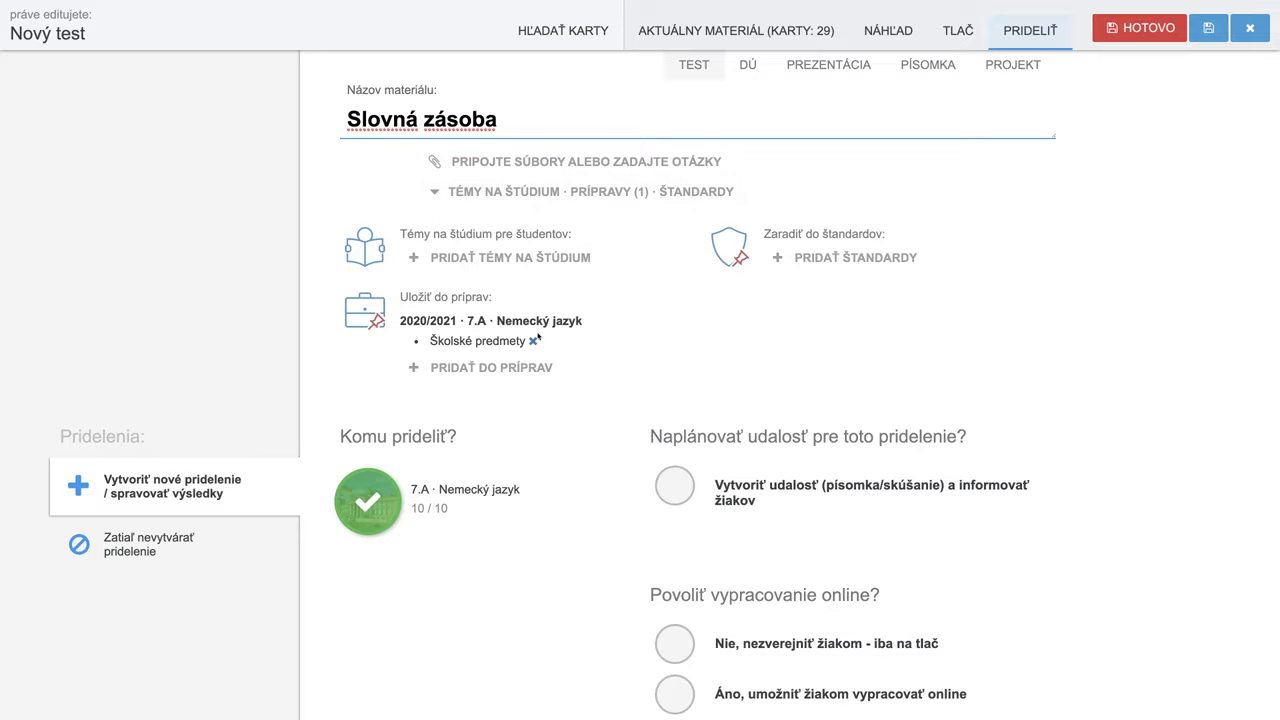
- Replace the linked preparation topic Školské predmety with 1.3 Školské pomôcky for 7.A Nemecký jazyk
click(532, 342)
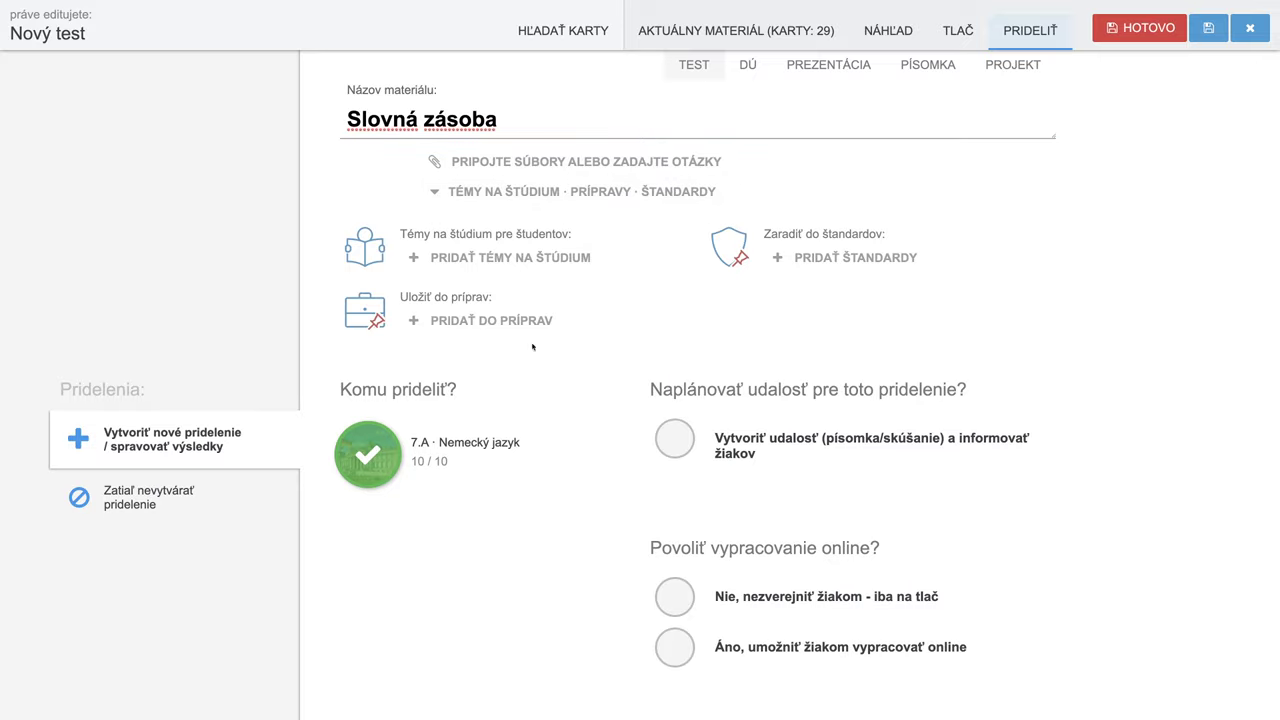
click(473, 331)
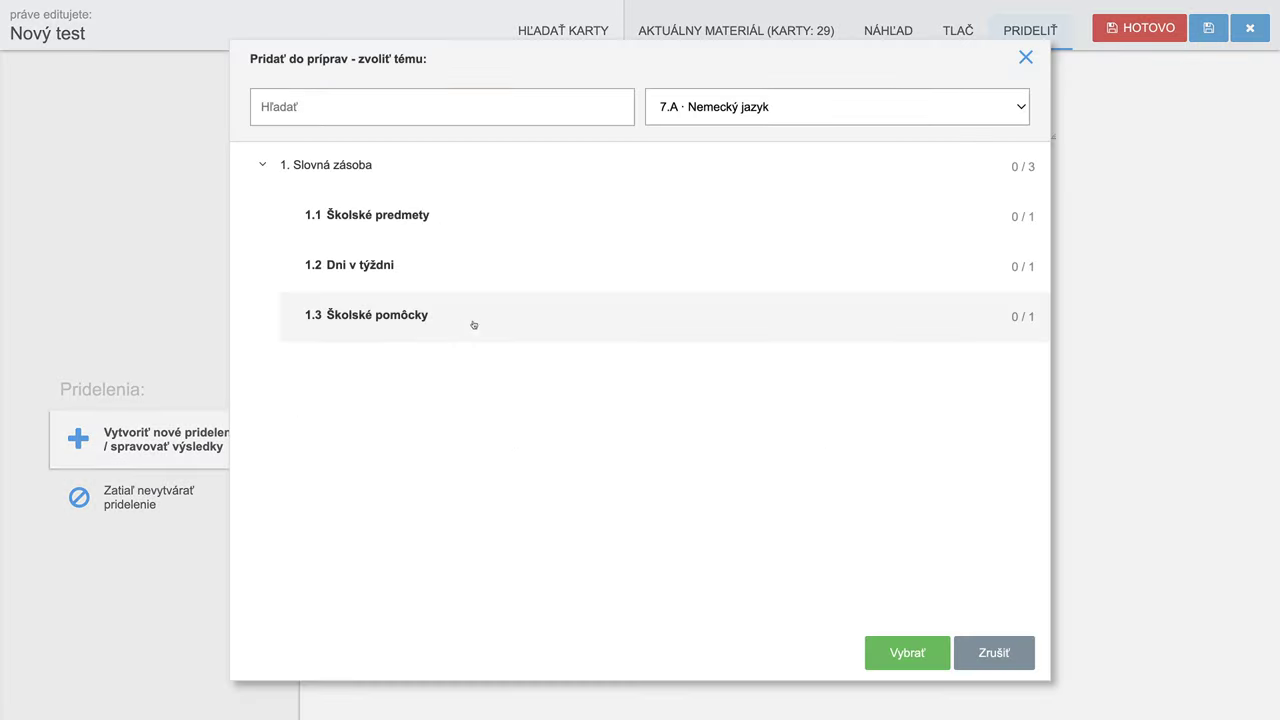
click(362, 320)
click(905, 652)
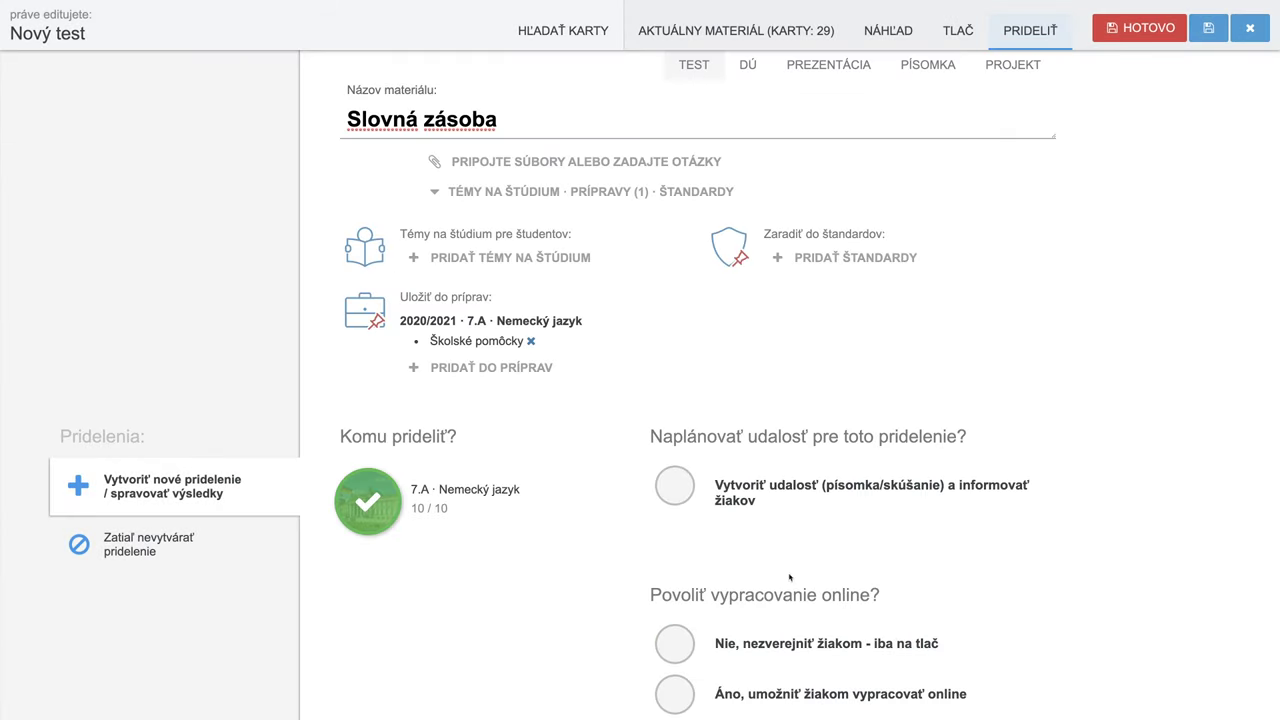
- Confirm all pupils of 7.A Nemecký jazyk as recipients and allow them to complete the test online
click(419, 509)
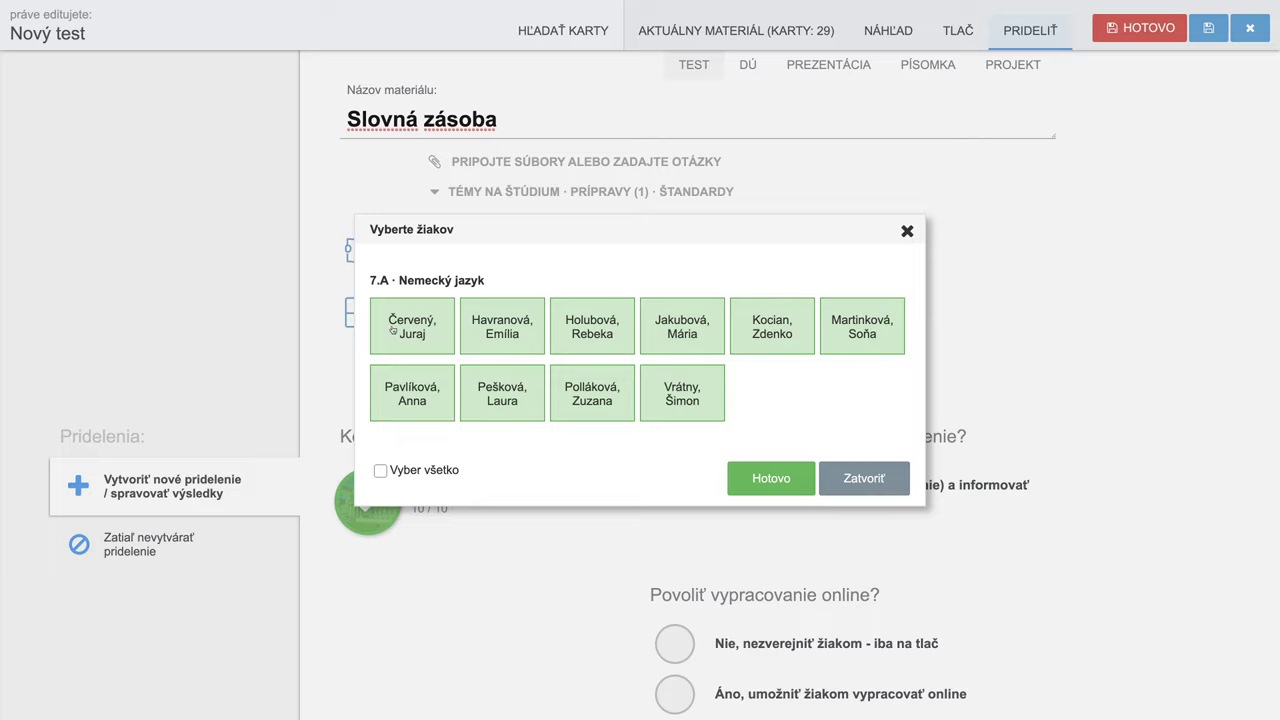
click(777, 479)
scroll(947, 503, down, 3)
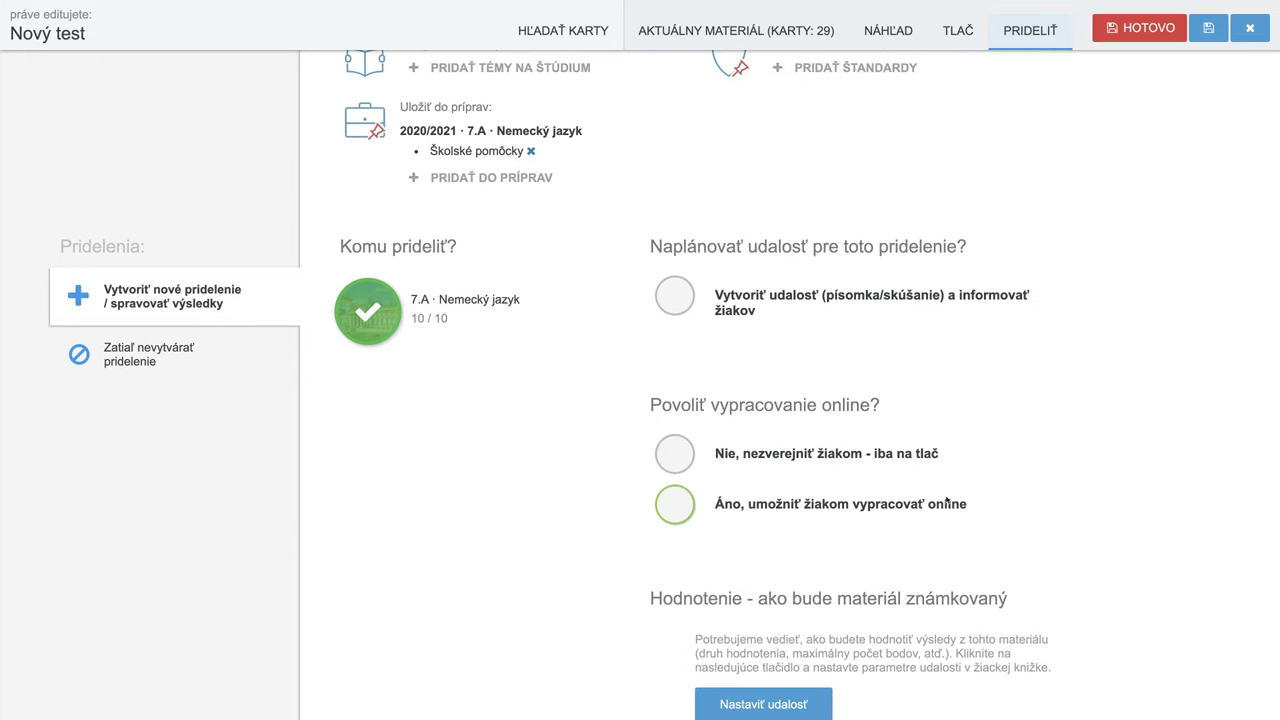
click(676, 510)
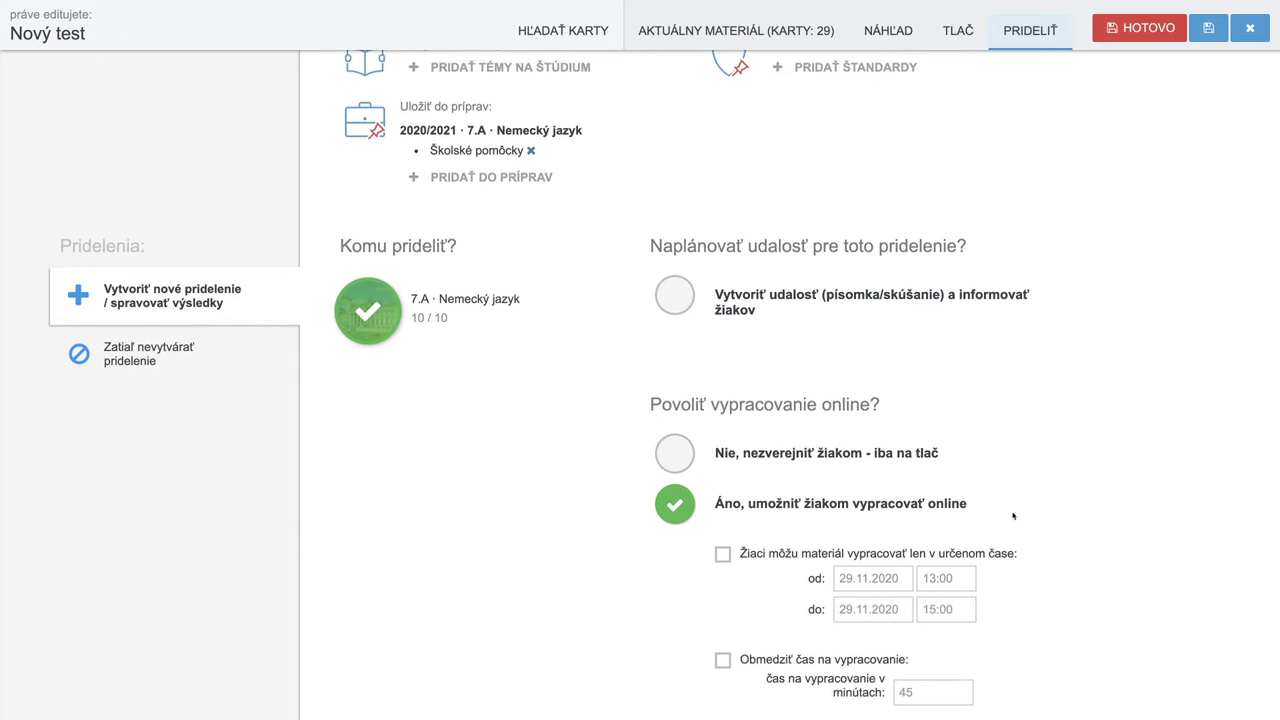
- Restrict the online test to 29.11.2020 13:00–15:00, 45 minutes and one attempt, and enable notifications about new pupil results
scroll(1011, 514, down, 3)
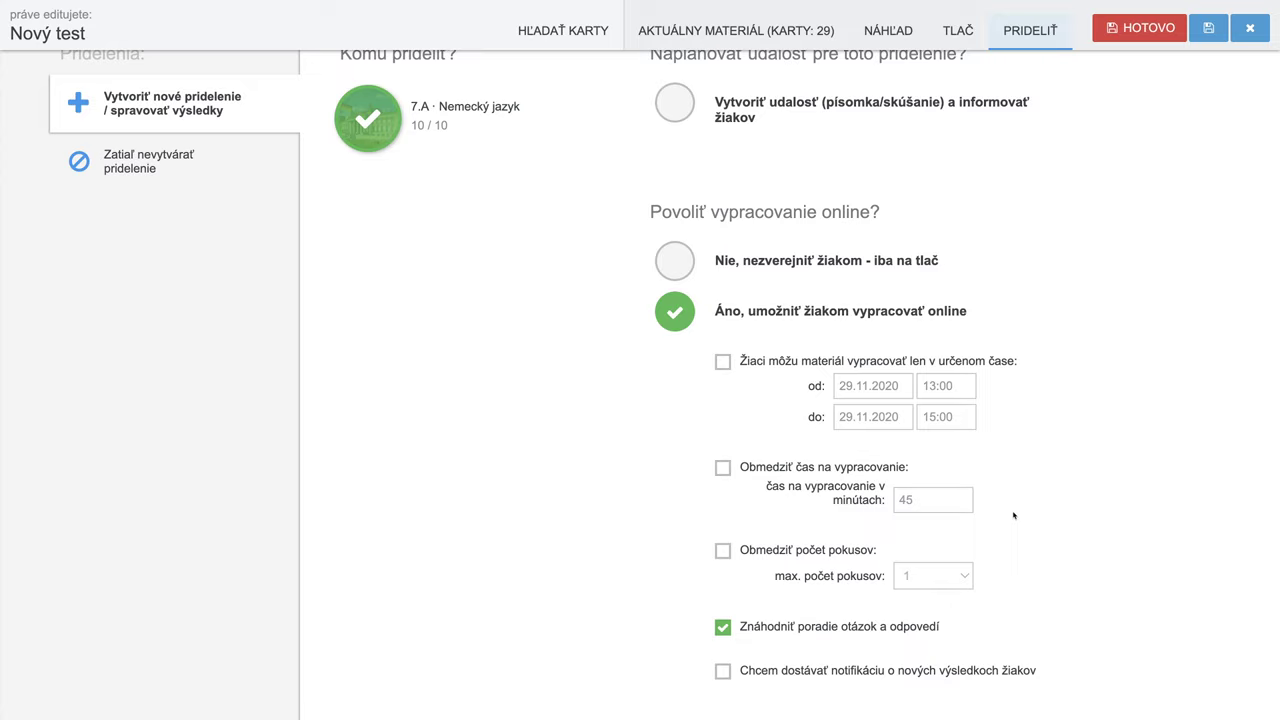
click(723, 361)
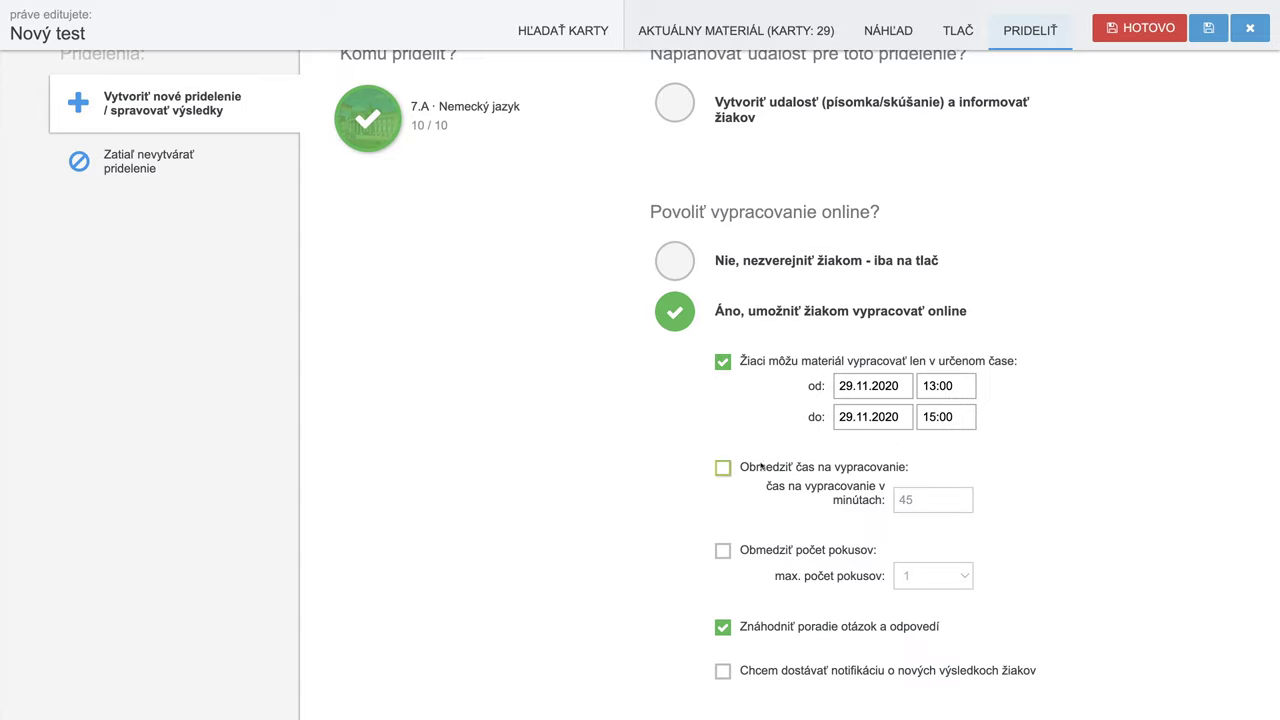
click(724, 469)
click(724, 551)
scroll(958, 572, down, 3)
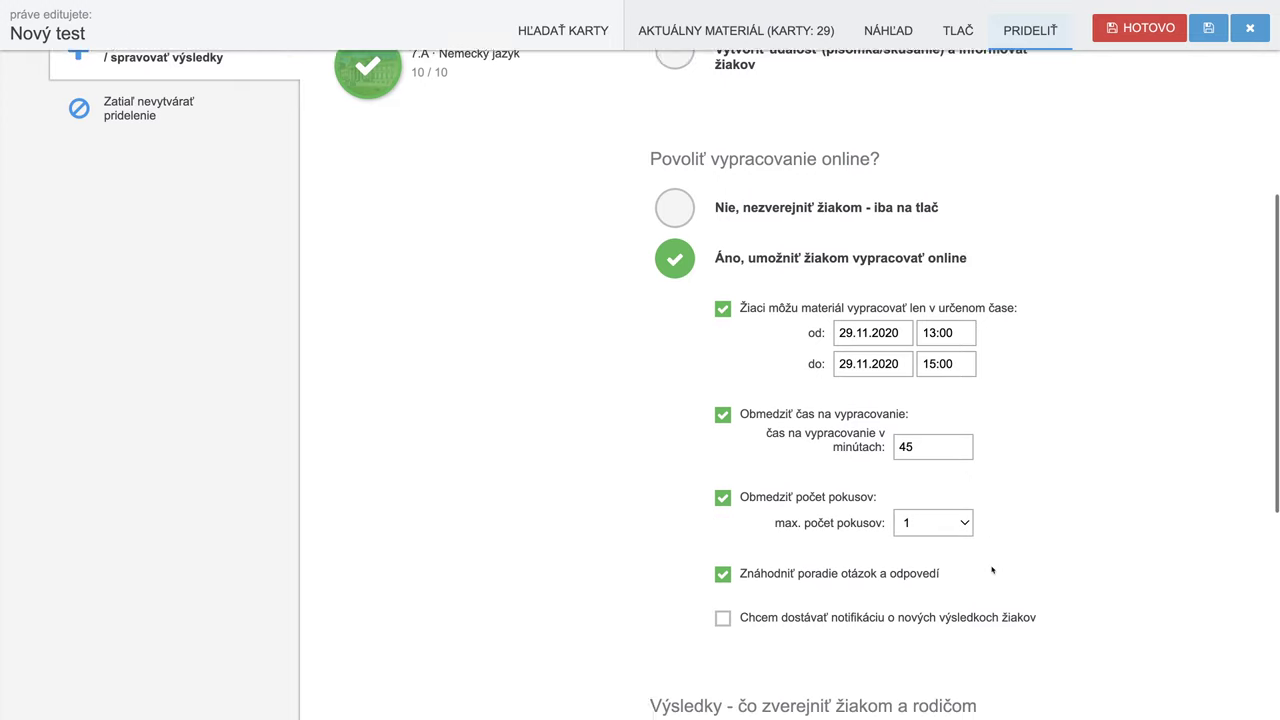
click(723, 483)
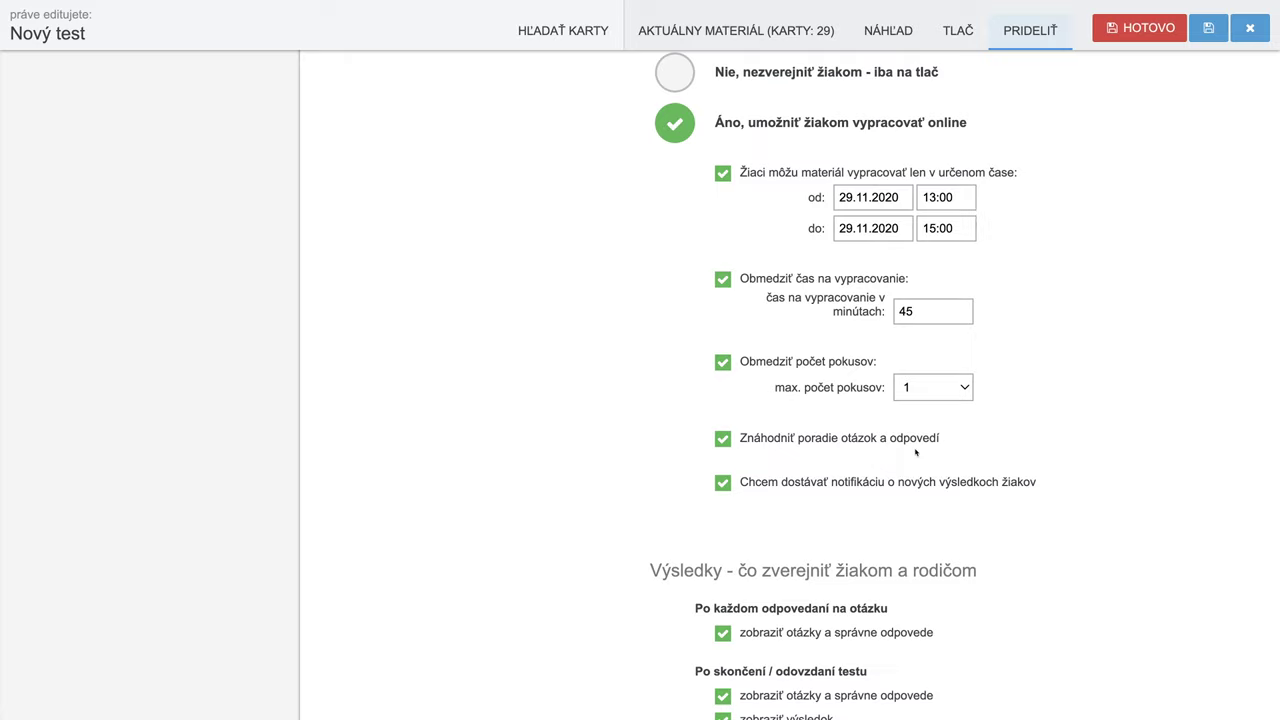
- Switch off showing correct answers and results after each question and after submission, and switch these options back on
scroll(916, 452, down, 2)
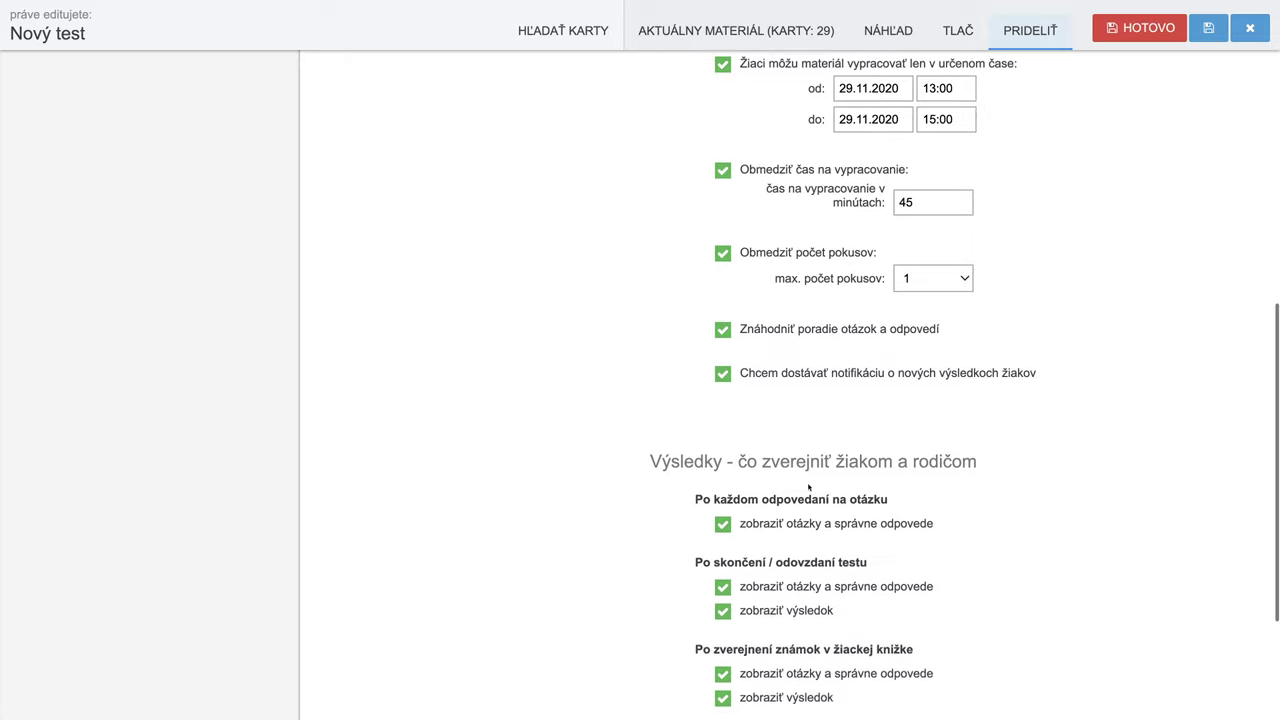
click(723, 514)
click(723, 577)
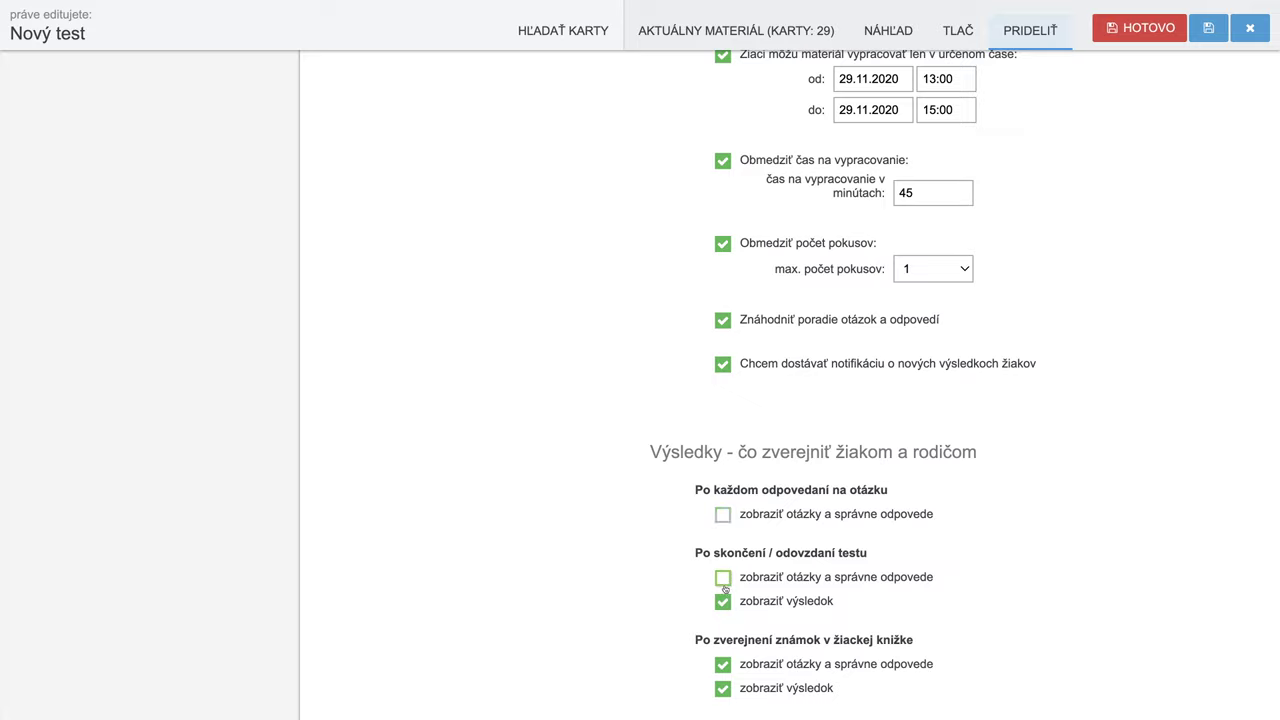
click(723, 601)
click(722, 601)
click(722, 577)
click(722, 514)
- Remove the limit on the number of attempts and the working time limit from the online test
scroll(949, 390, up, 2)
scroll(949, 390, up, 3)
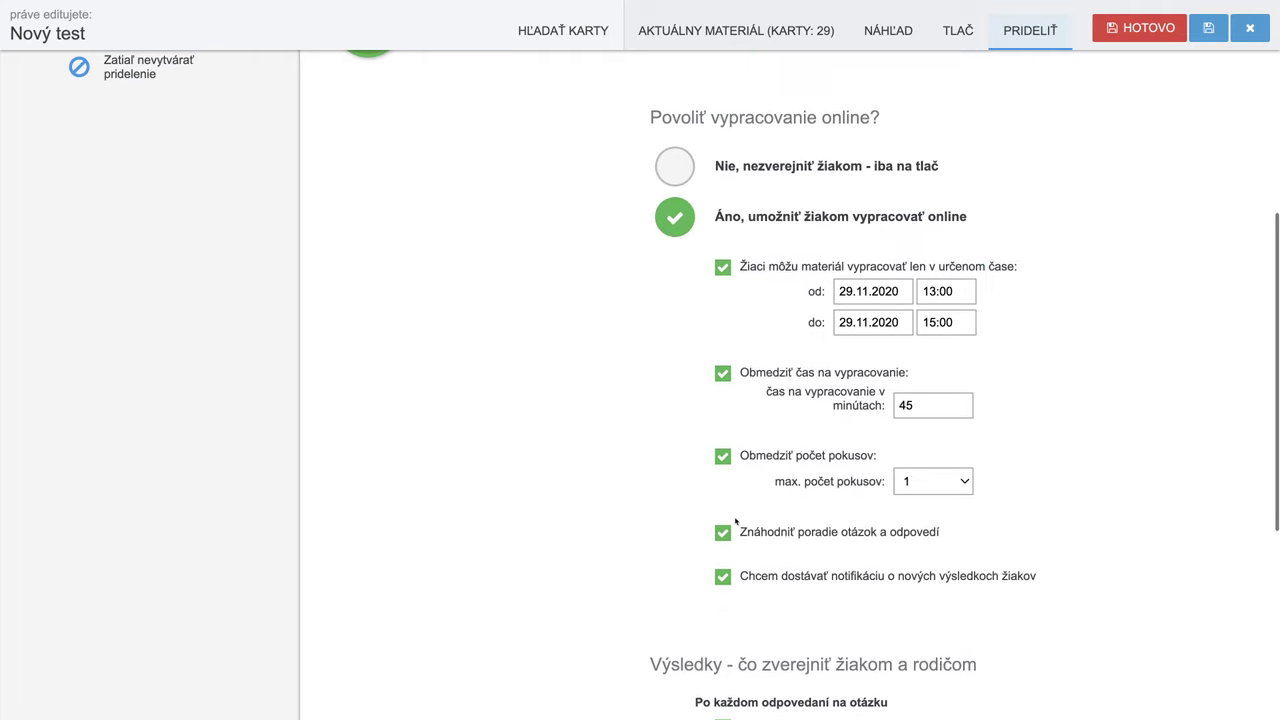
click(722, 456)
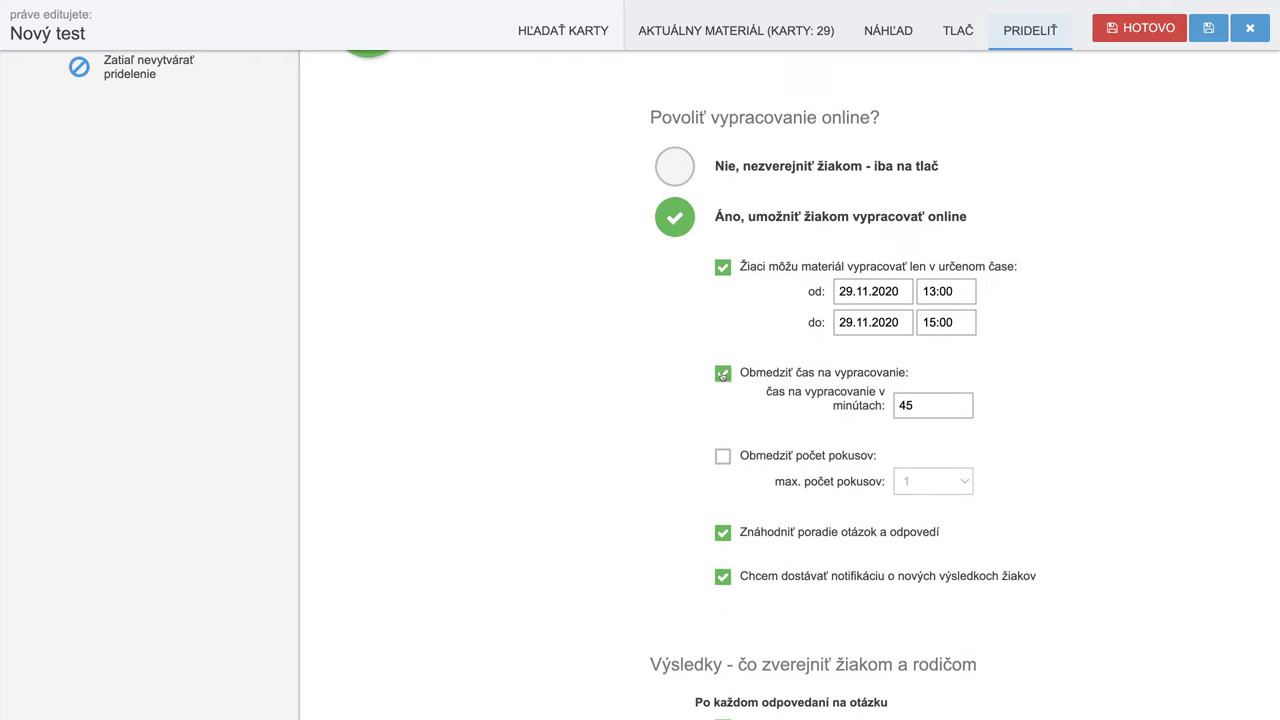
click(722, 373)
scroll(1030, 456, down, 3)
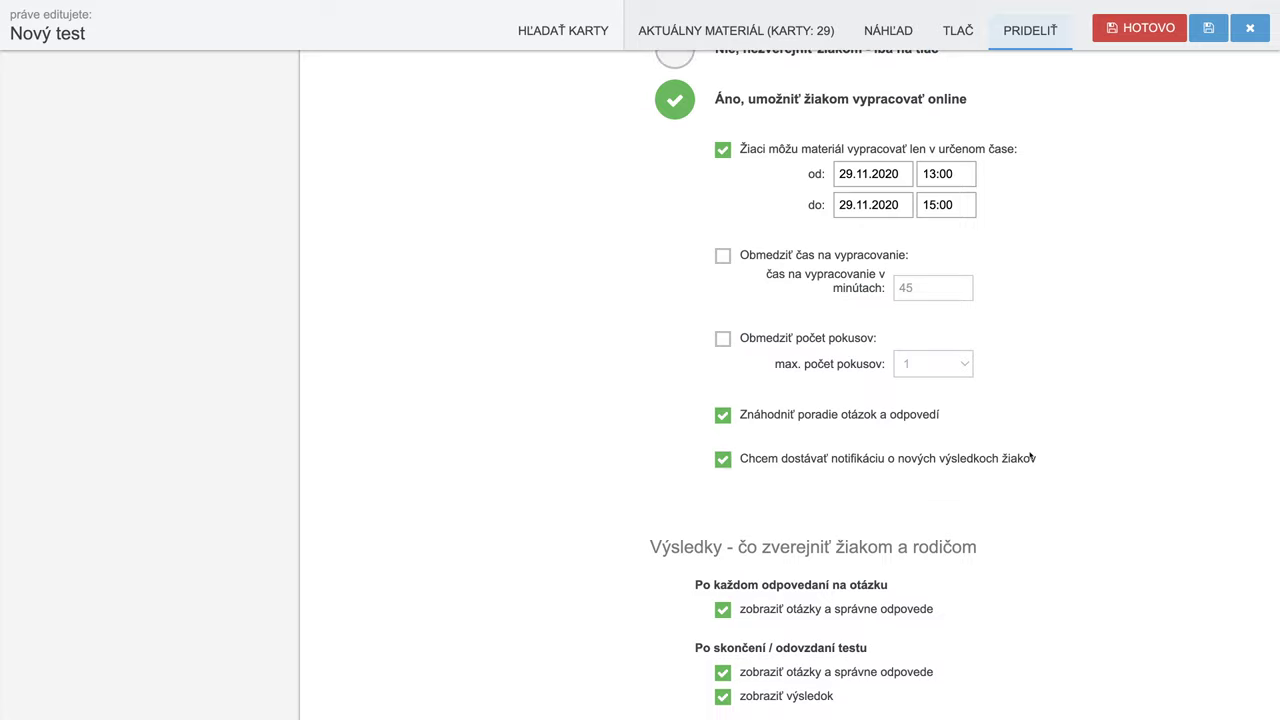
- Review the assignment settings and save the finished Slovná zásoba test with its assignment to 7.A
scroll(1030, 456, up, 5)
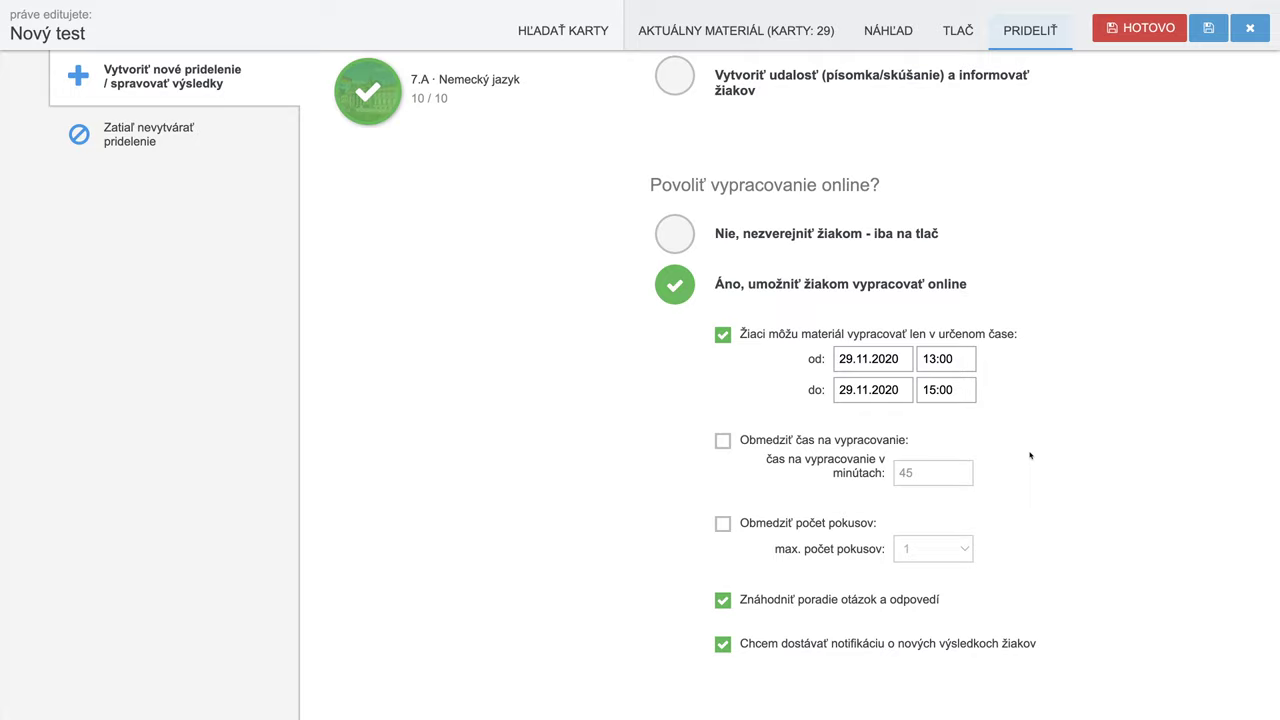
scroll(1030, 440, up, 3)
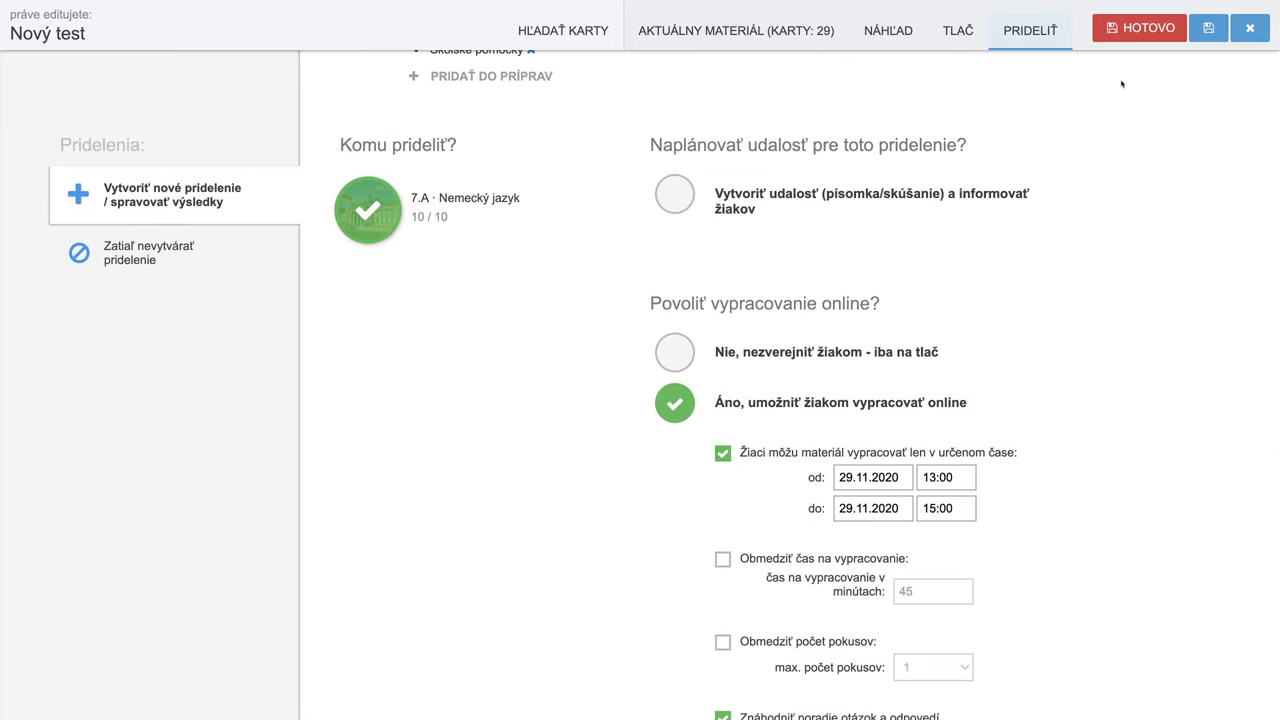
scroll(1122, 80, up, 4)
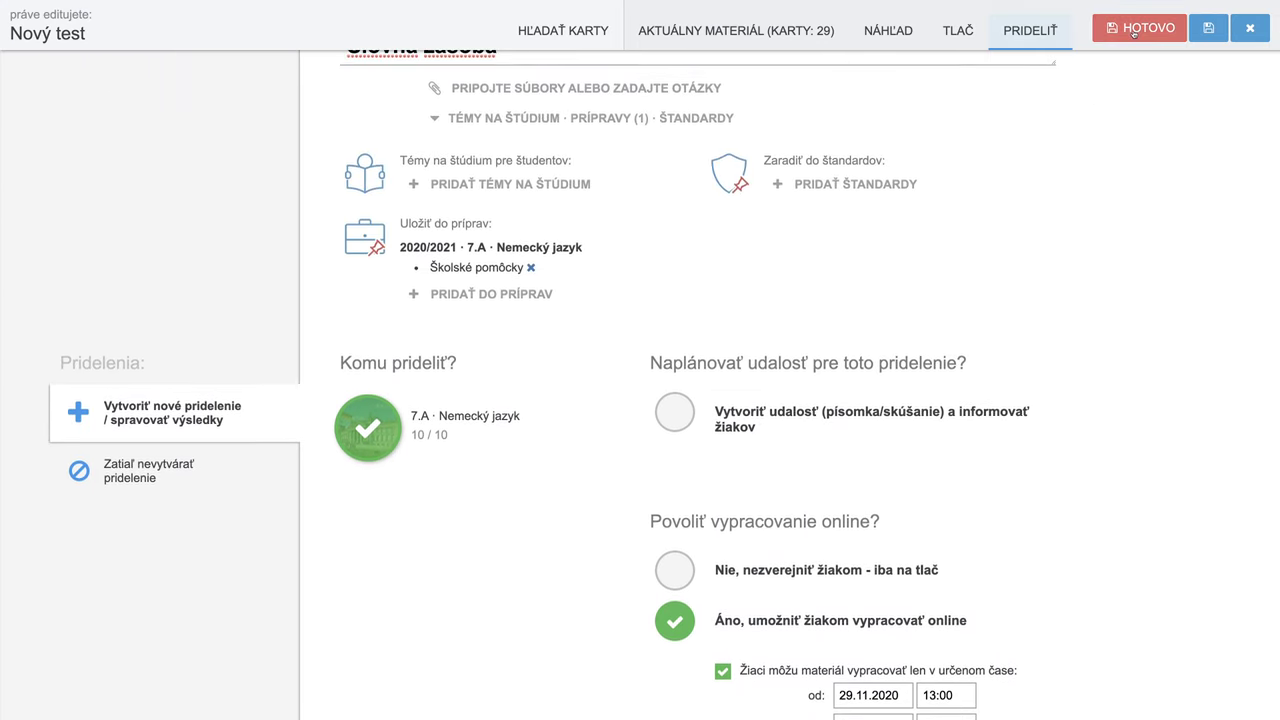
click(1134, 32)
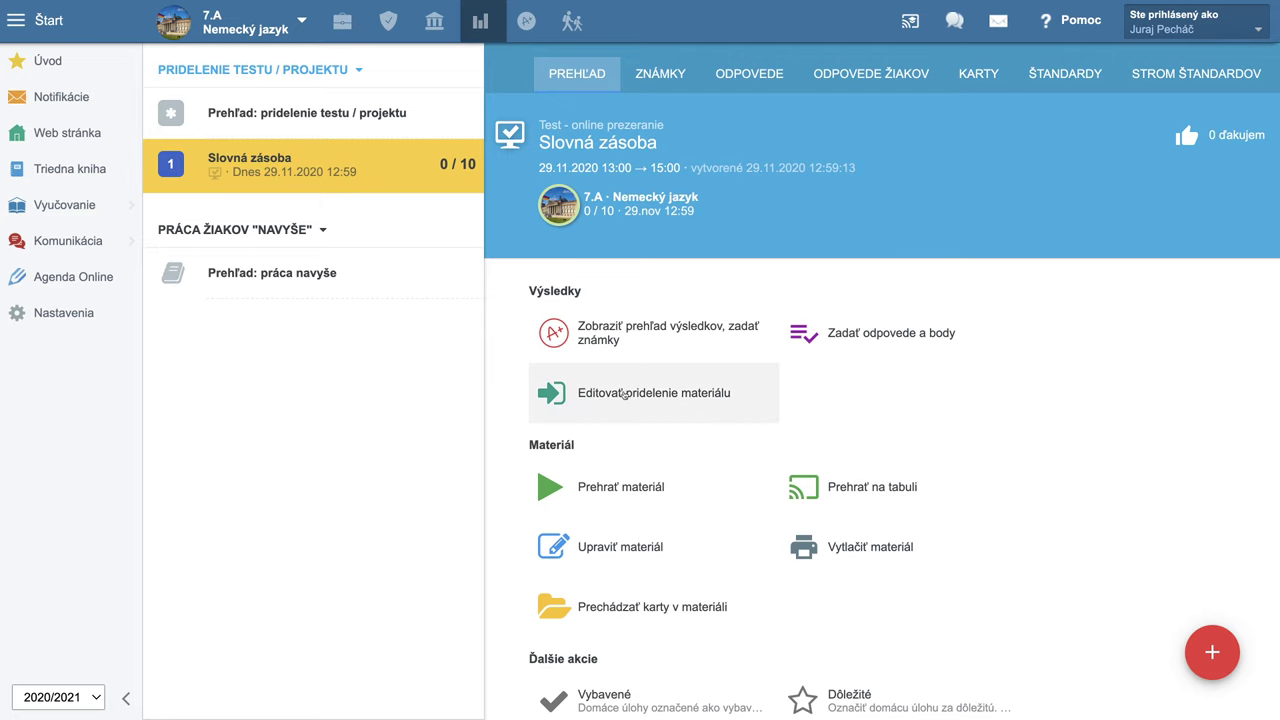
- Reopen the assignment settings of the Slovná zásoba test for review and close them, discarding any changes
click(623, 394)
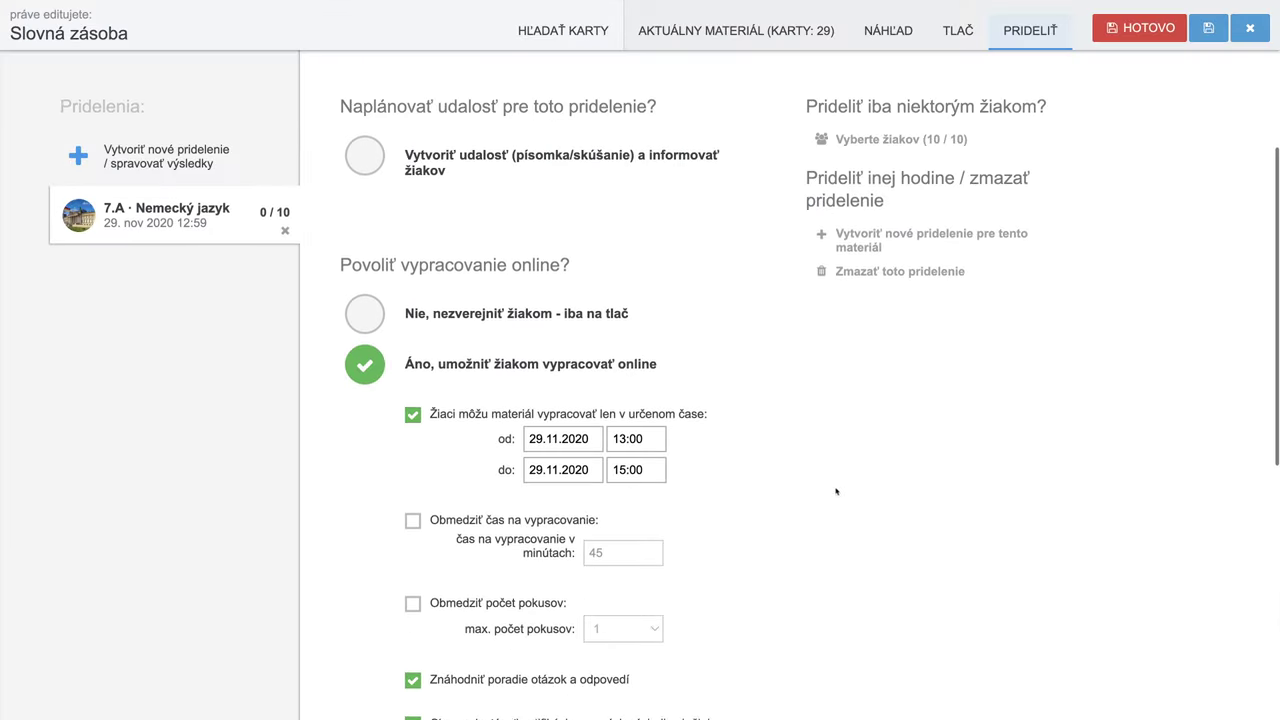
scroll(709, 463, up, 2)
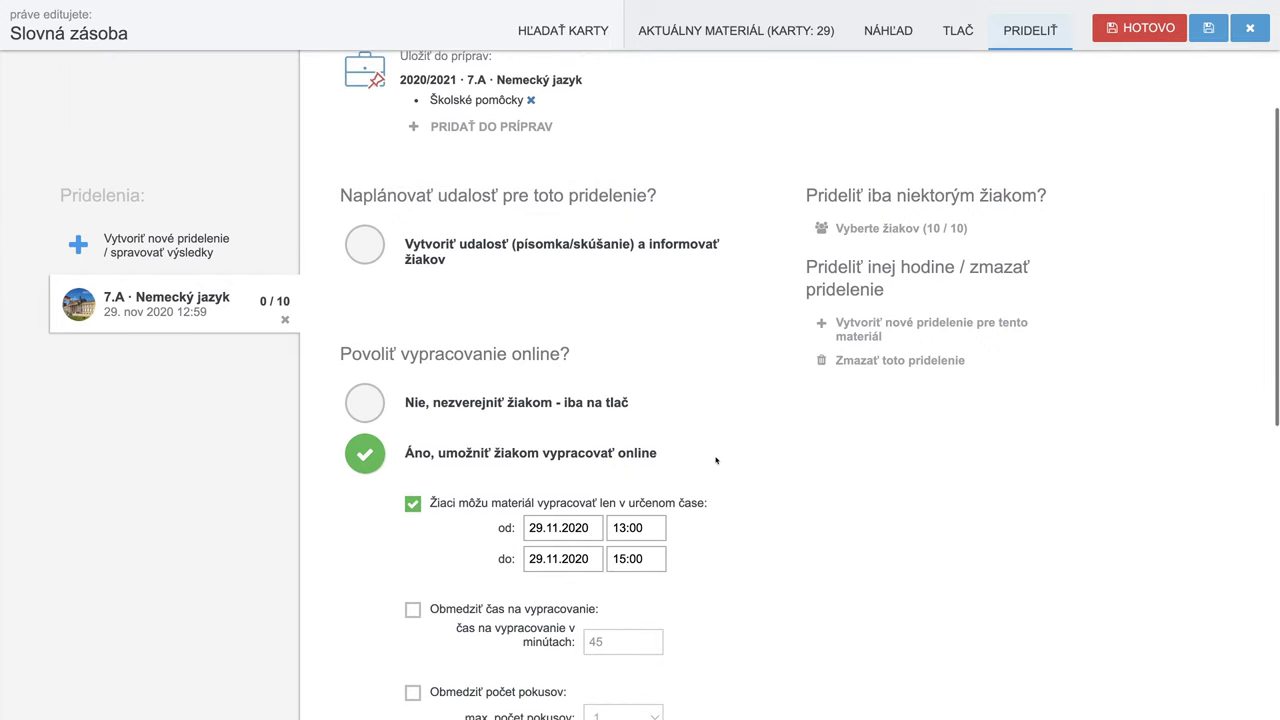
scroll(716, 460, up, 5)
click(1170, 38)
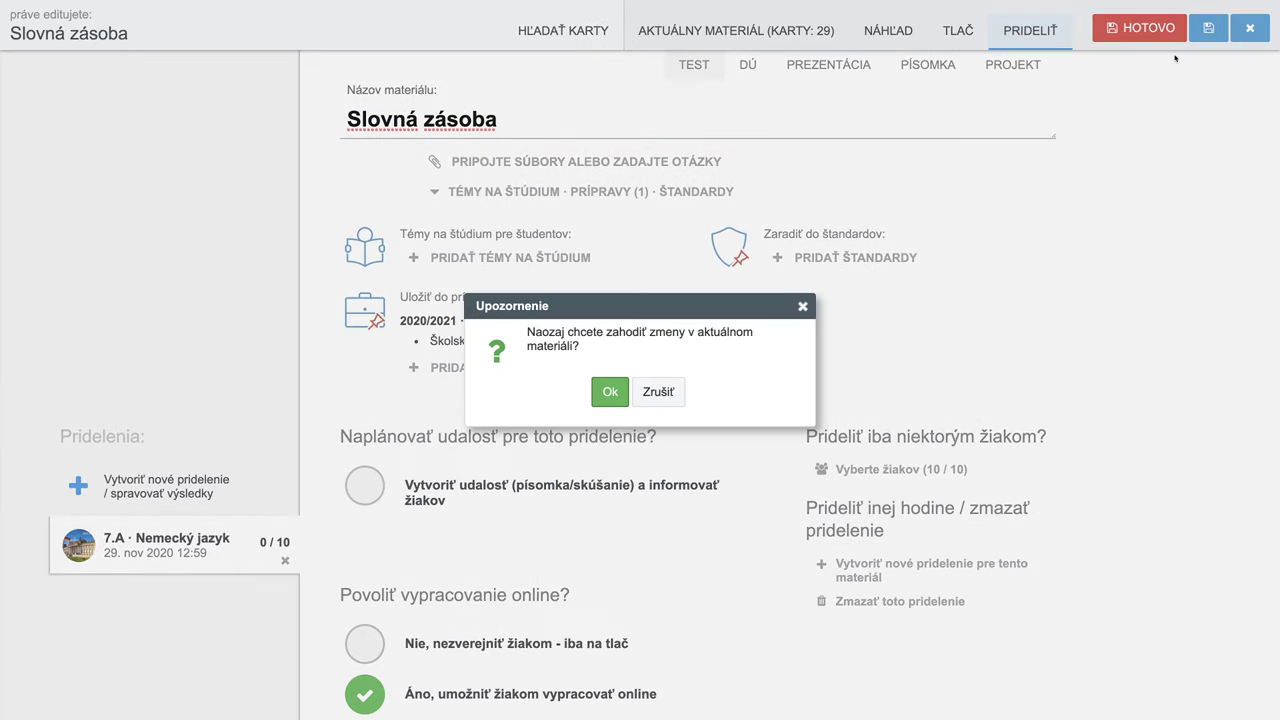
click(612, 394)
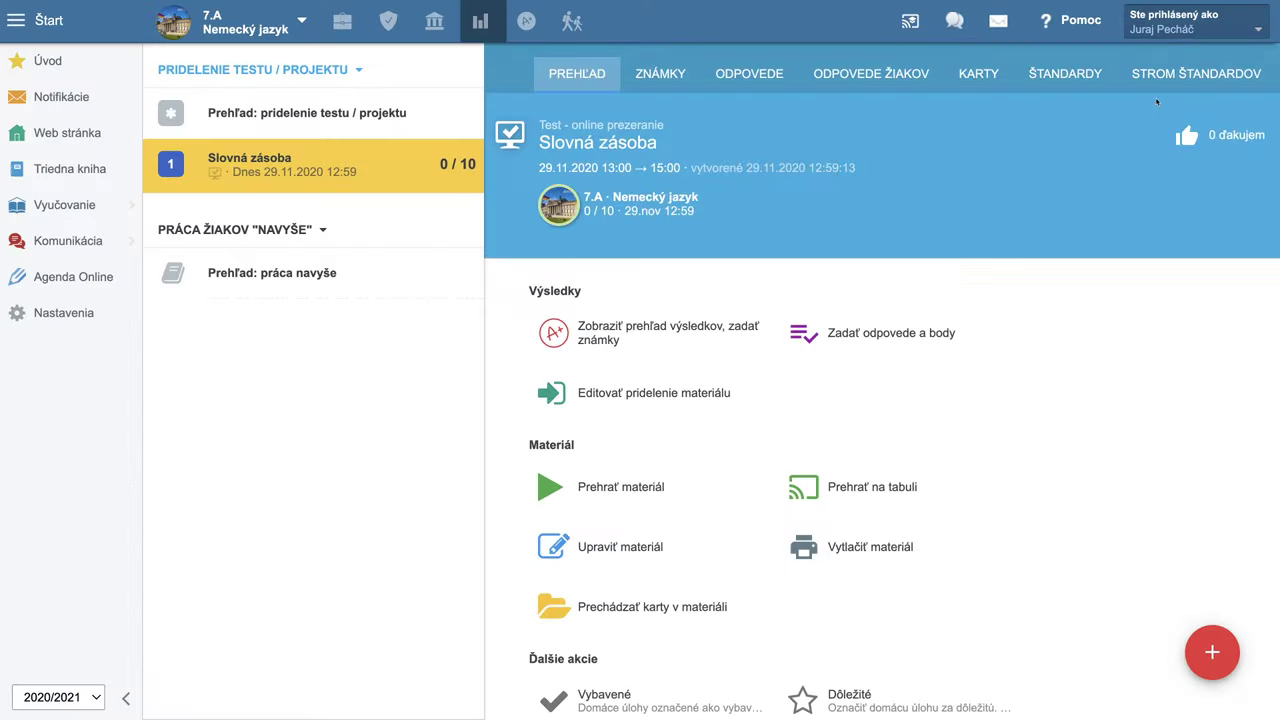
- Switch to the pupil (Žiak) account and start the assigned Slovná zásoba test from its notification
click(1177, 34)
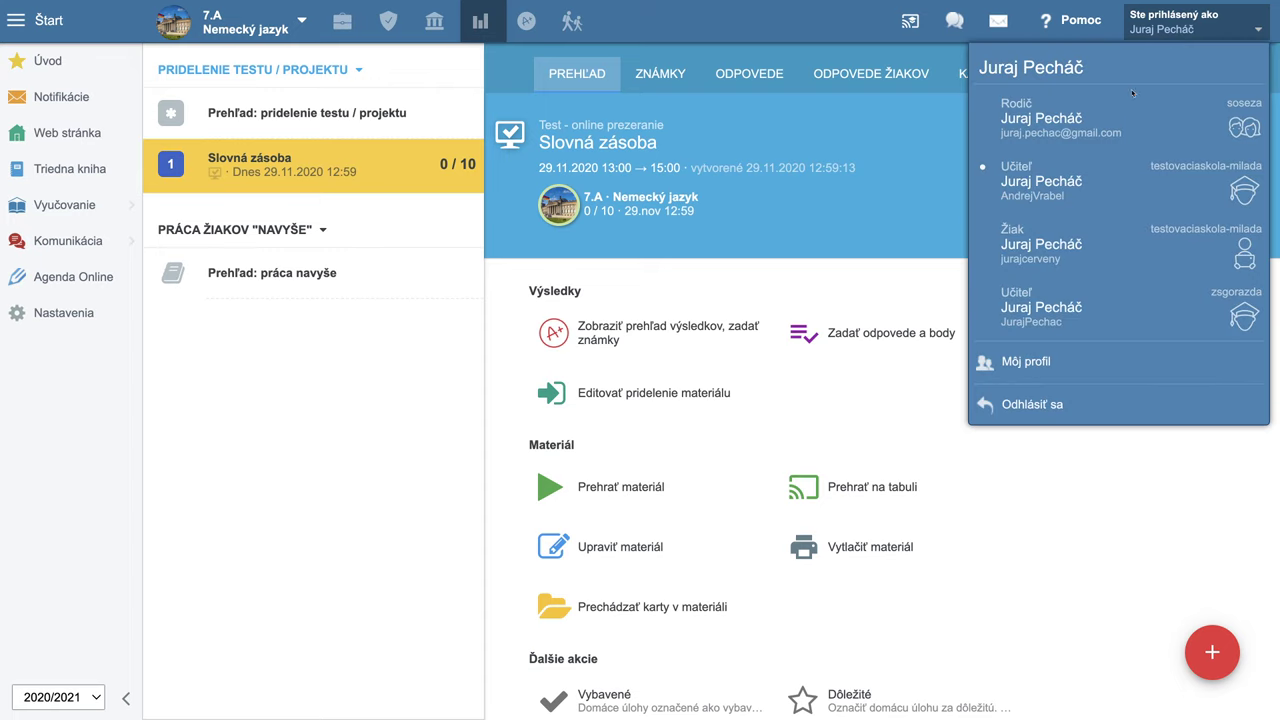
click(1038, 251)
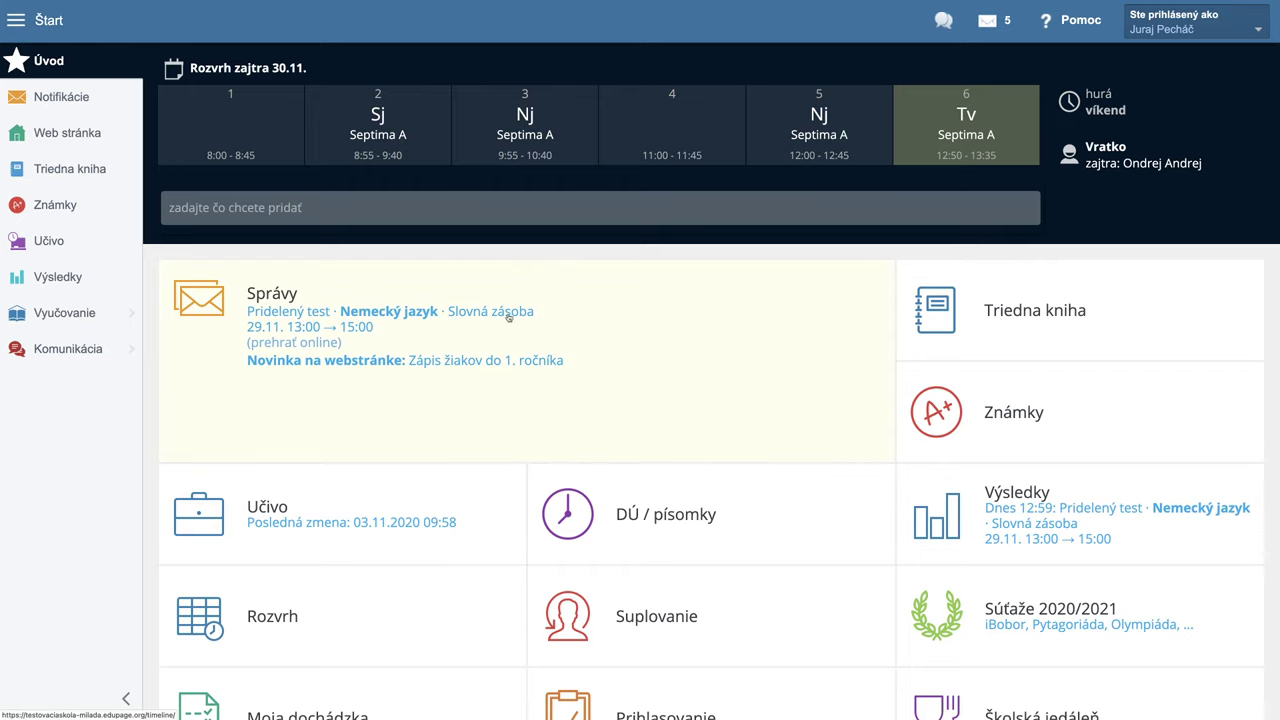
click(318, 345)
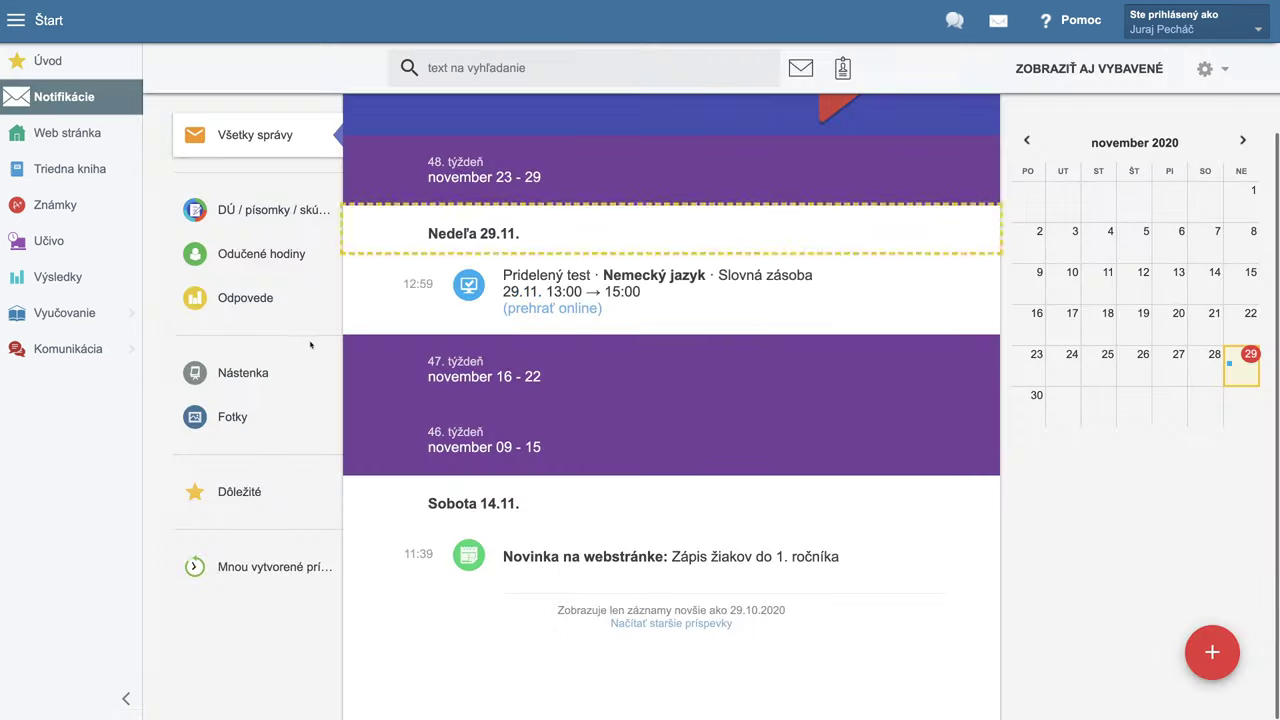
click(549, 312)
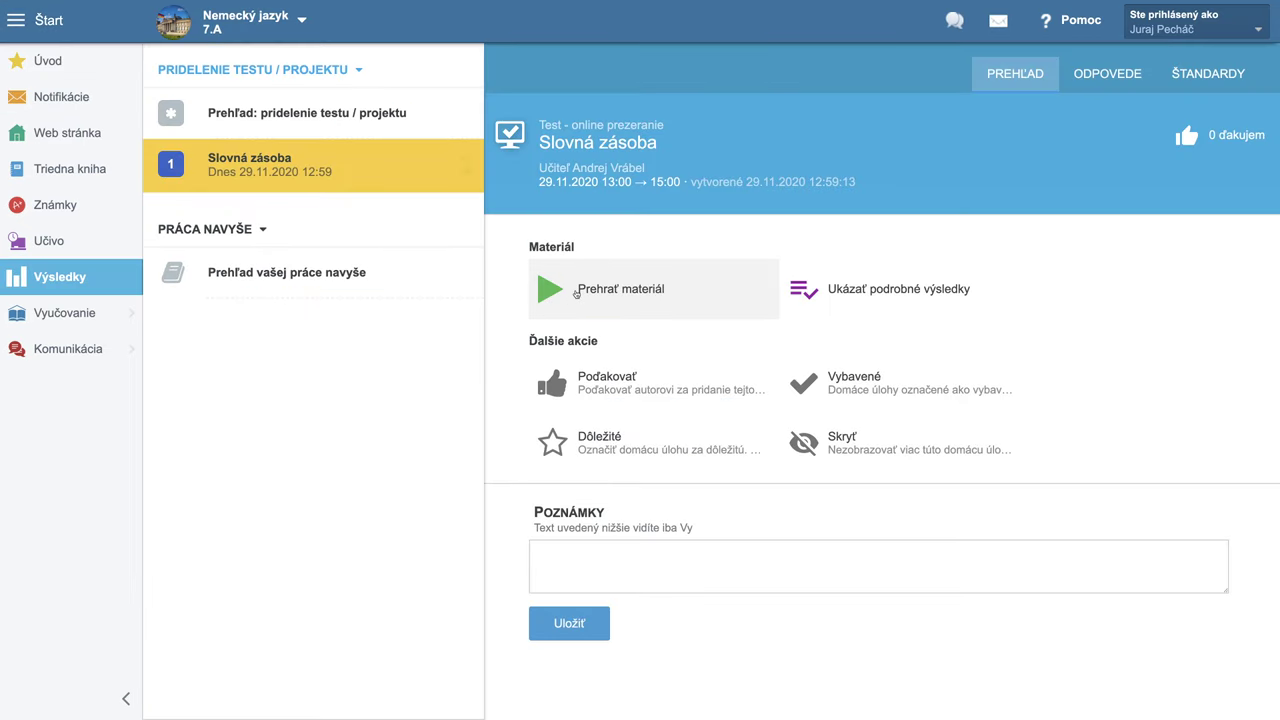
click(576, 293)
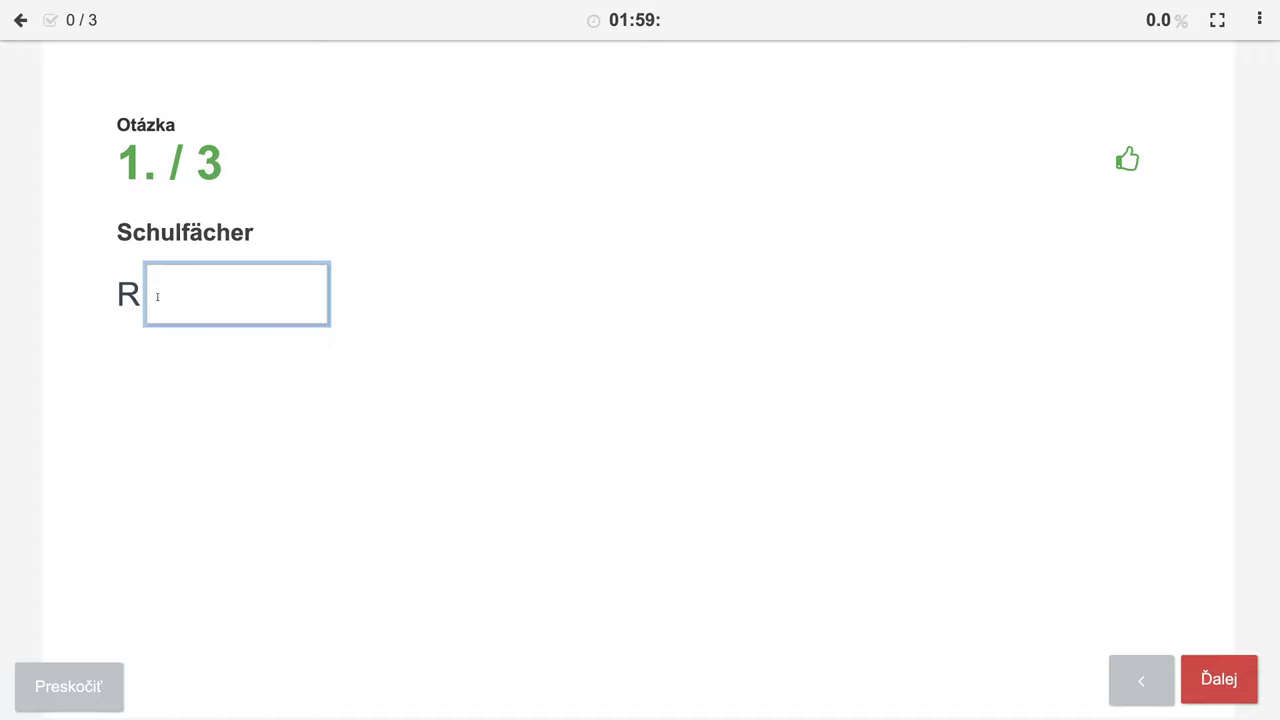
- Complete the Schulfächer answer in question 1 with "eligion" after the R, submit it and continue to question 2
text(eligion)
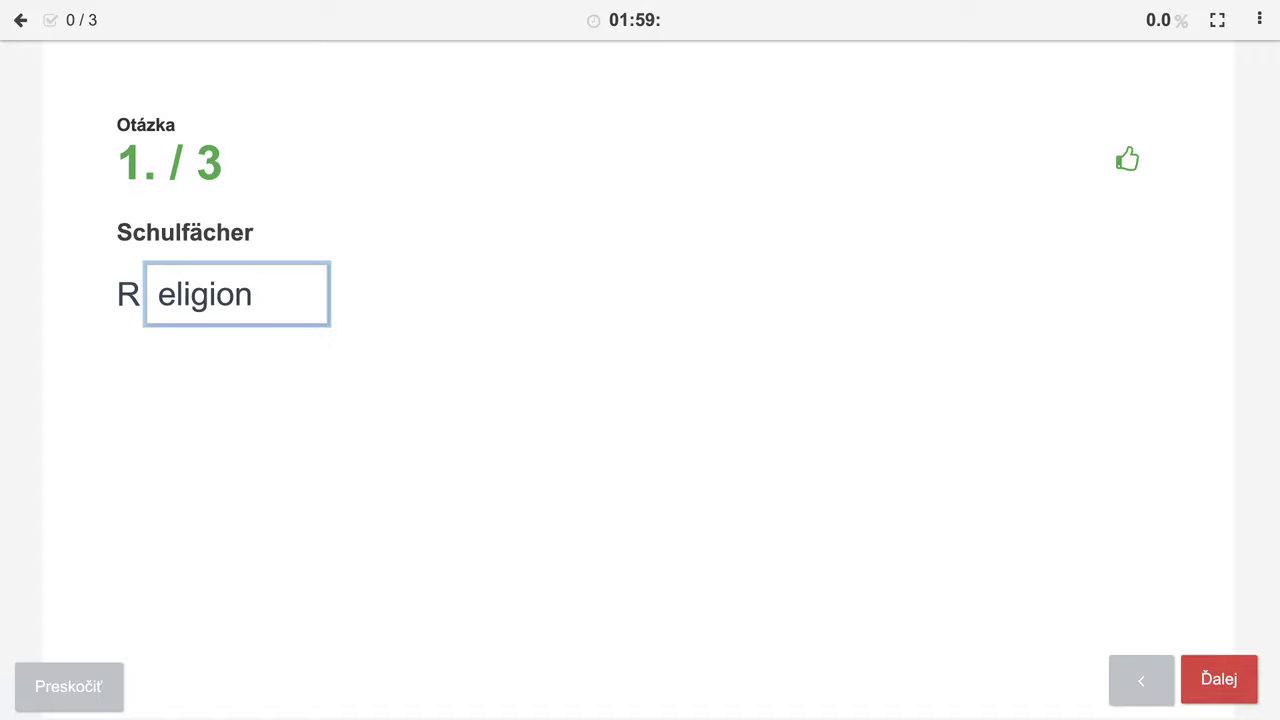
key(Return)
key(Return)
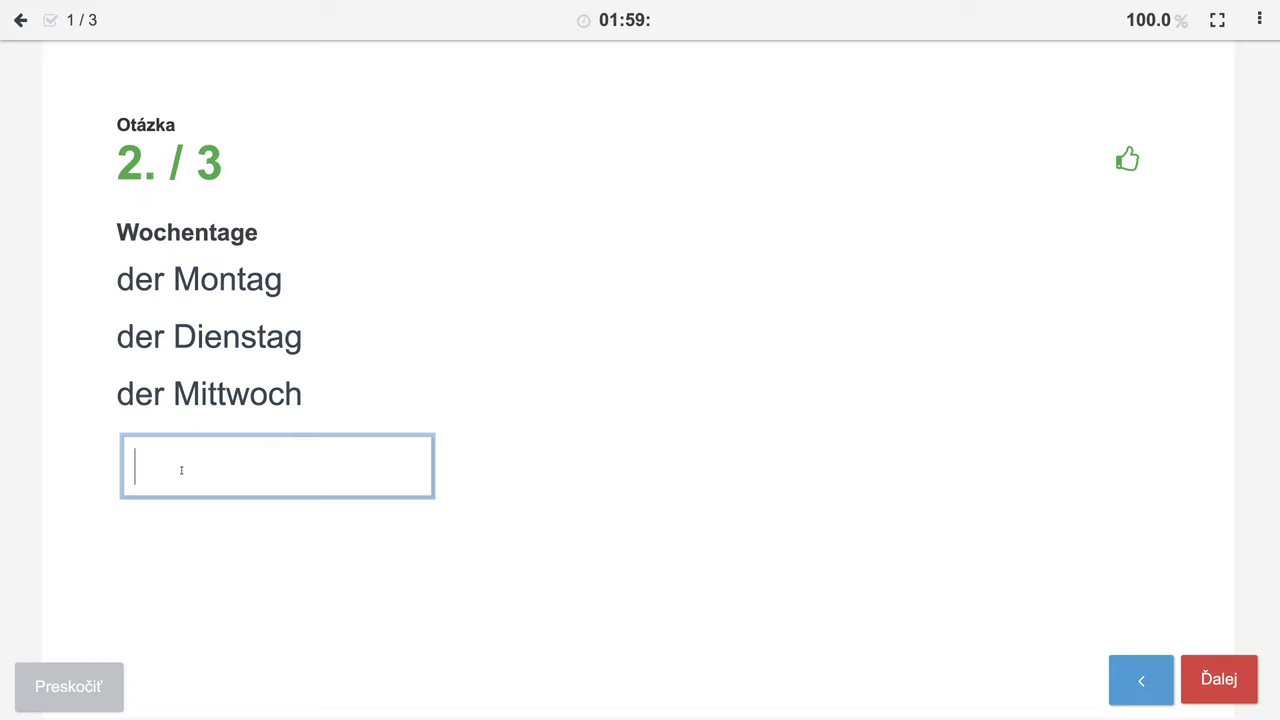
- Answer the Wochentage question with "der Donnerstag" and submit it to continue to question 3
text(der D)
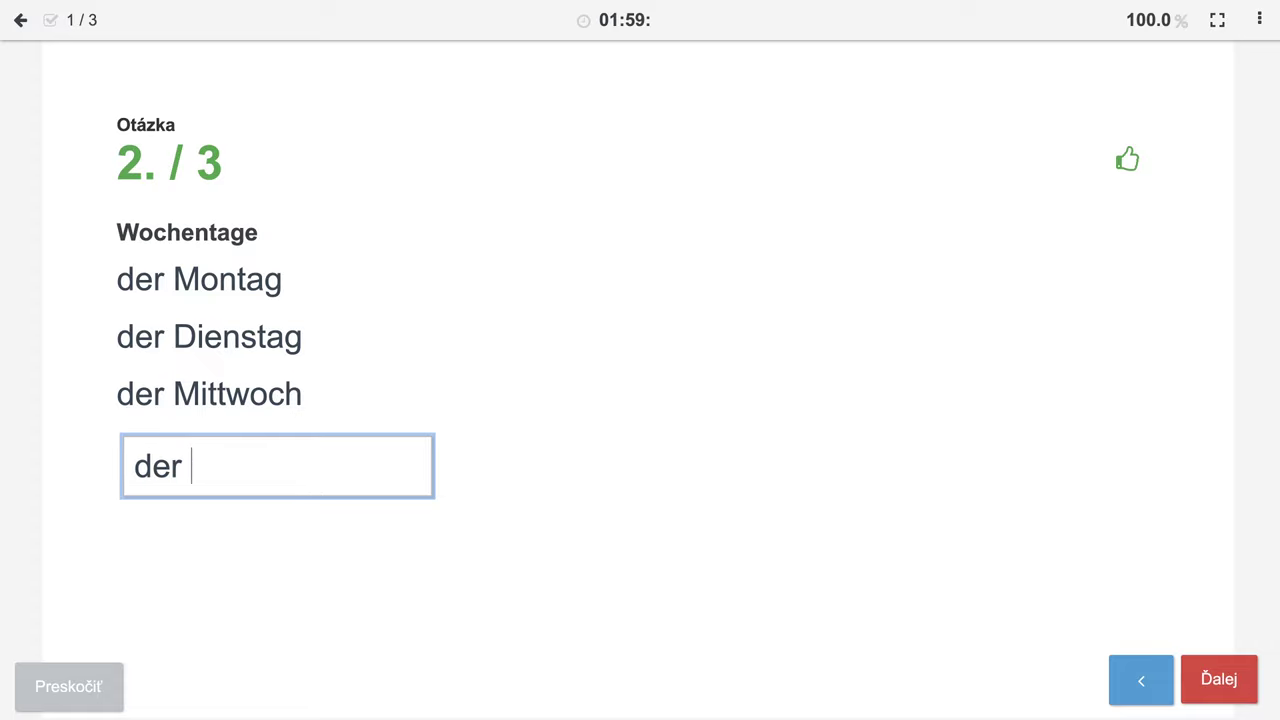
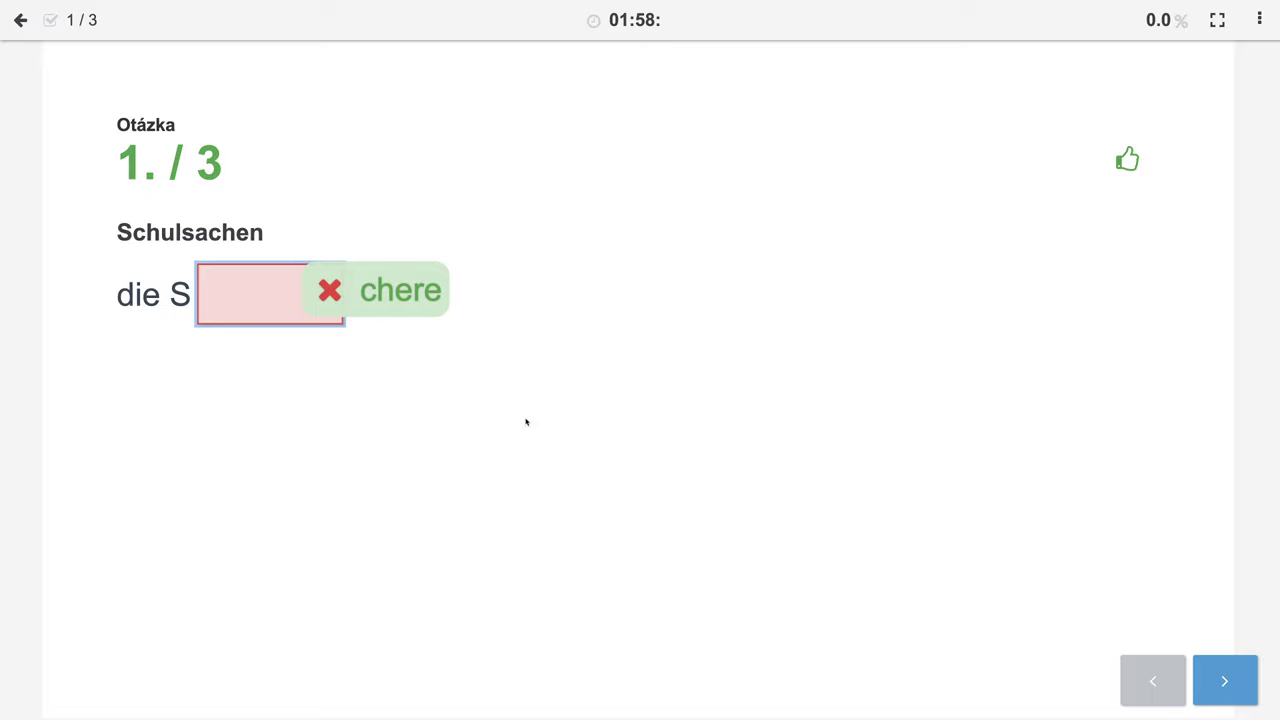
click(1220, 681)
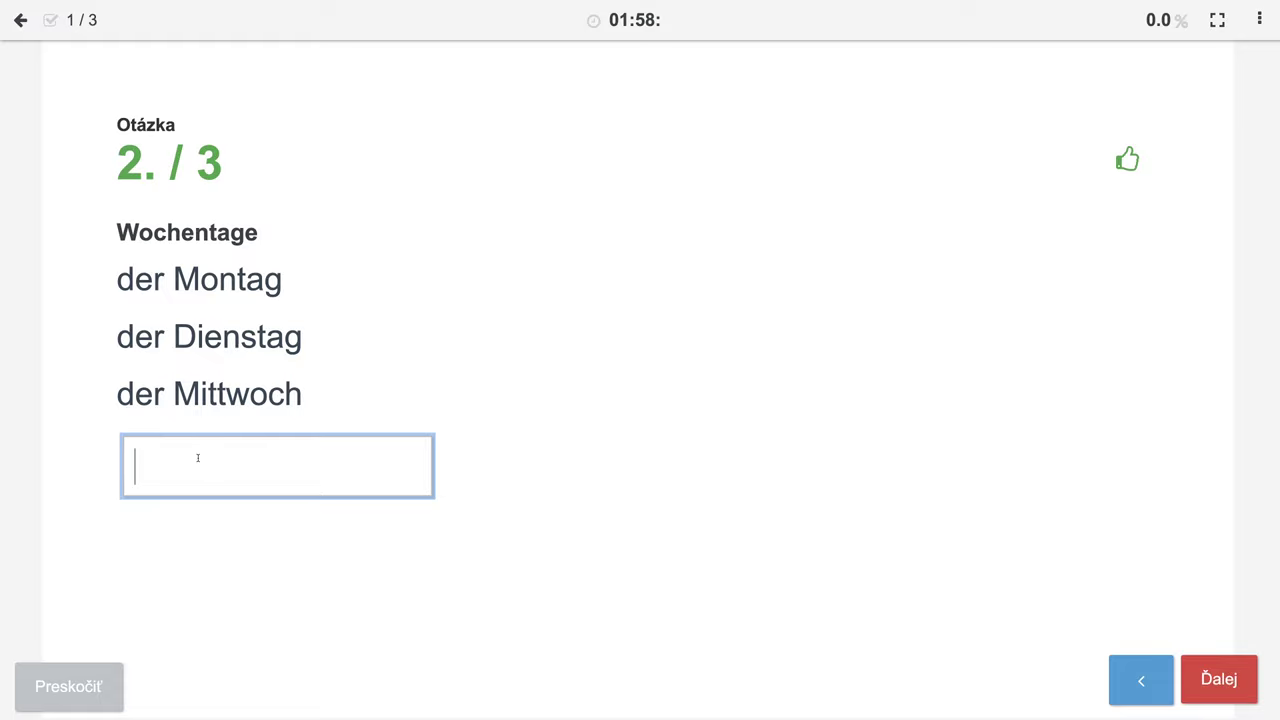
text(der Donn)
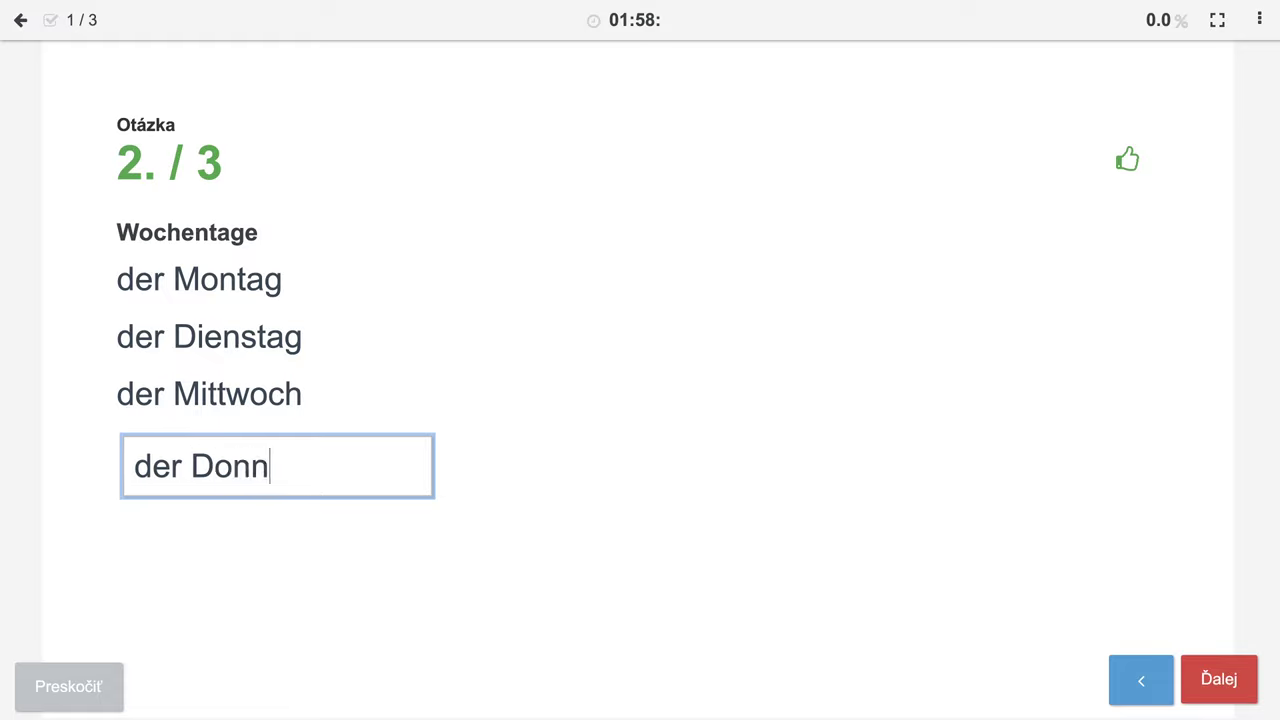
text(erstag)
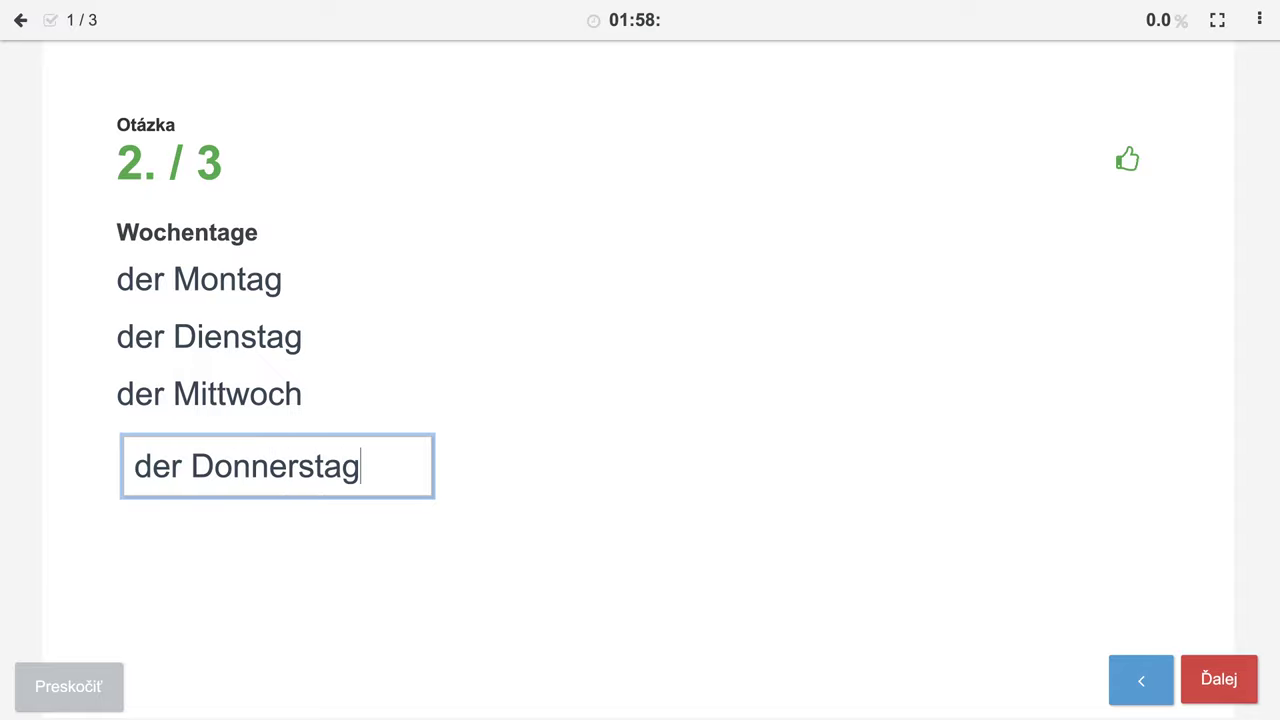
key(Return)
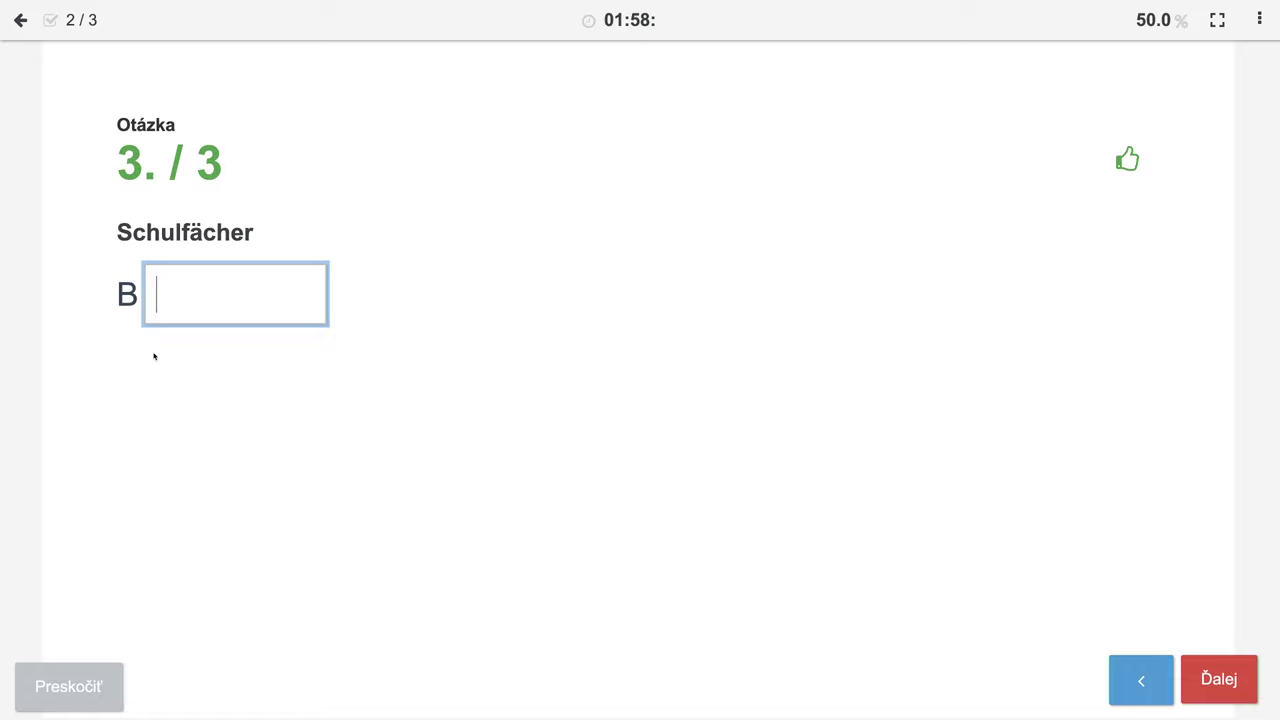
- Complete the Schulfächer answer in question 3 with "iologie" after the B, submit it and hand in the finished test
text(iologie)
key(Return)
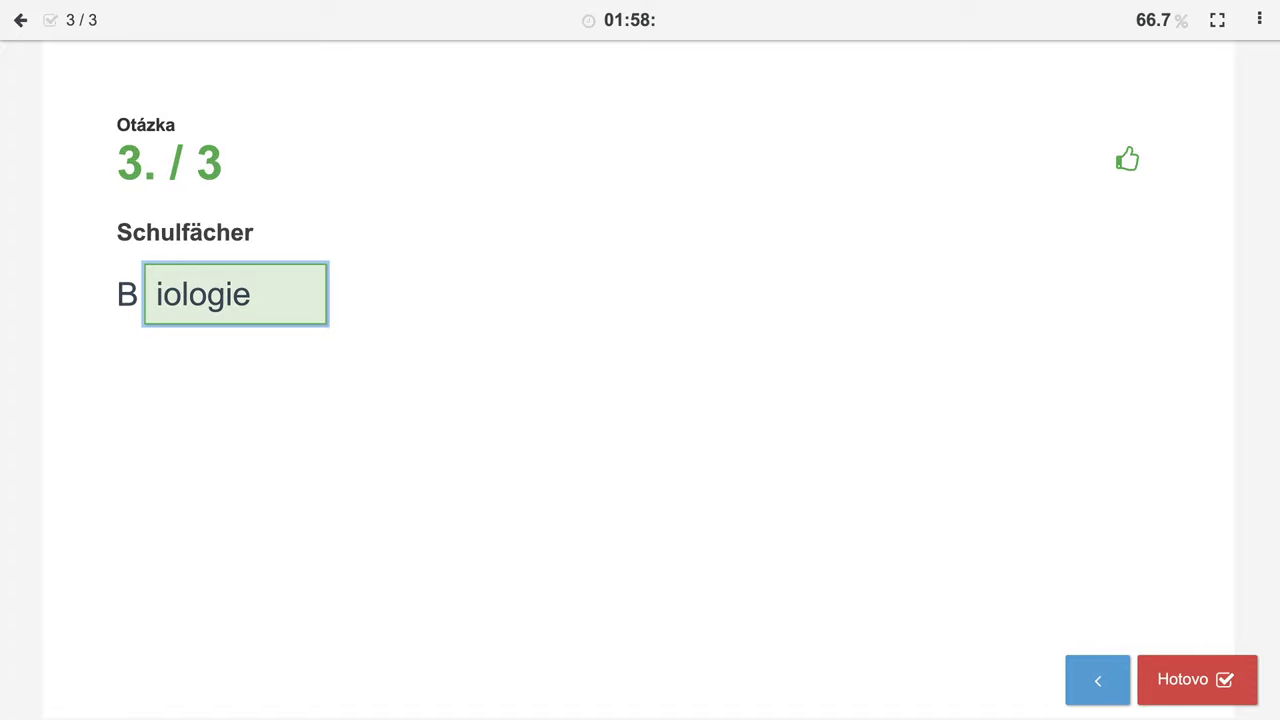
click(1222, 684)
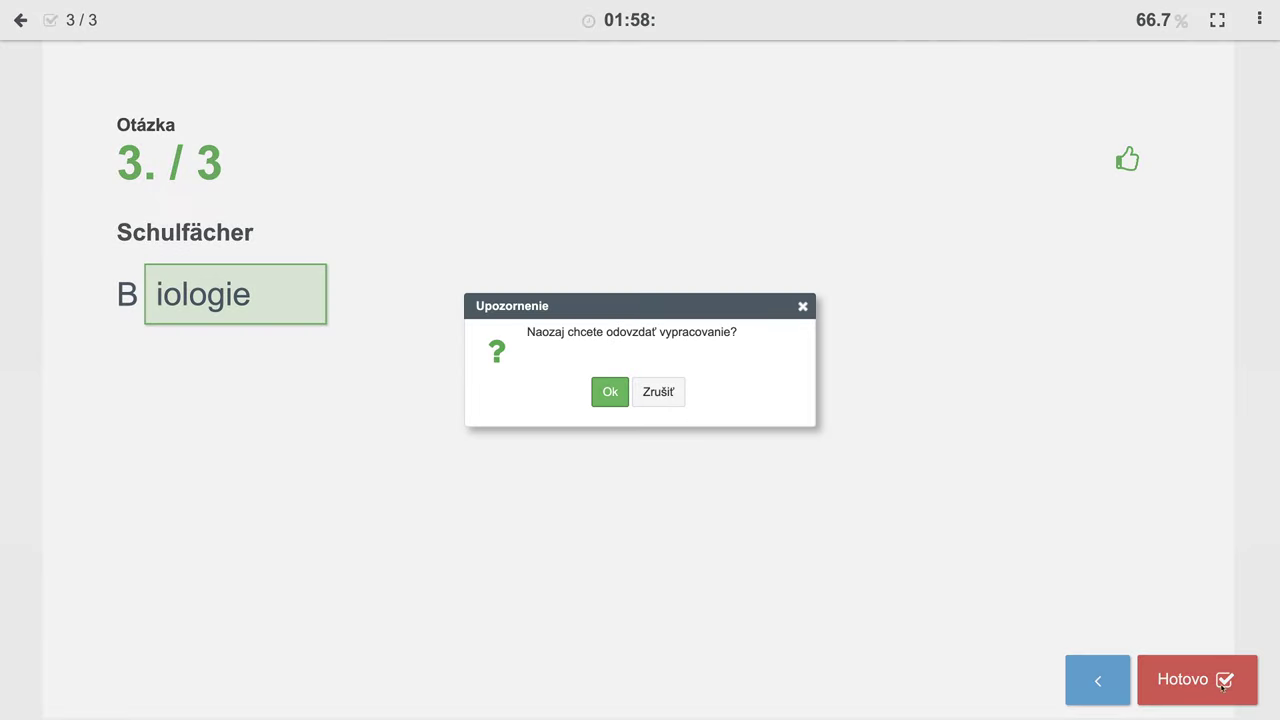
click(612, 394)
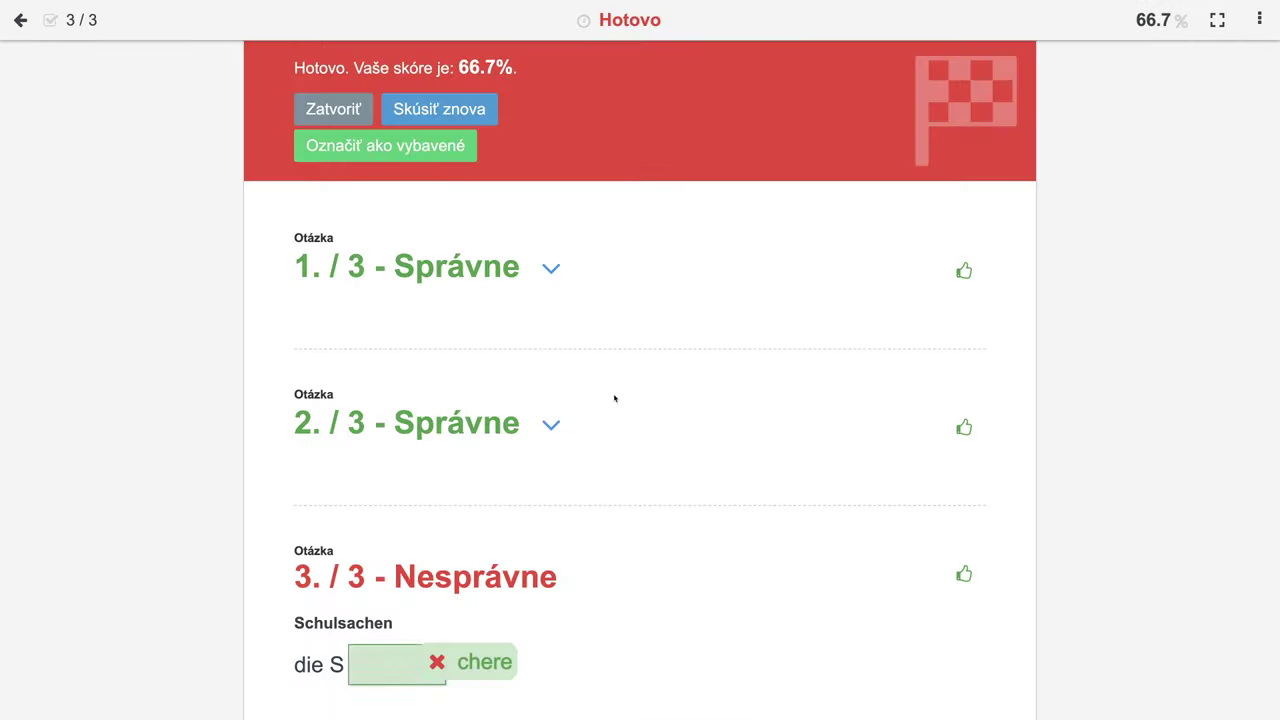
- Review the evaluated questions of the submitted test and close the results
scroll(662, 455, down, 1)
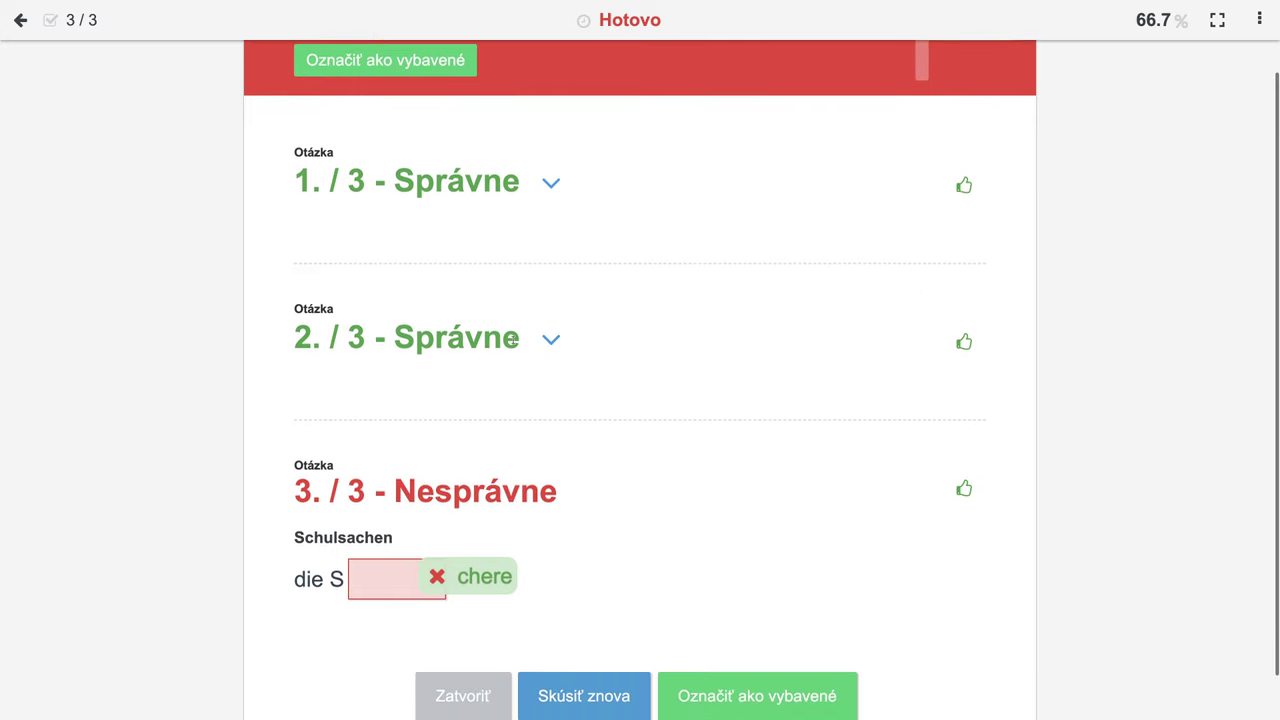
scroll(531, 366, up, 1)
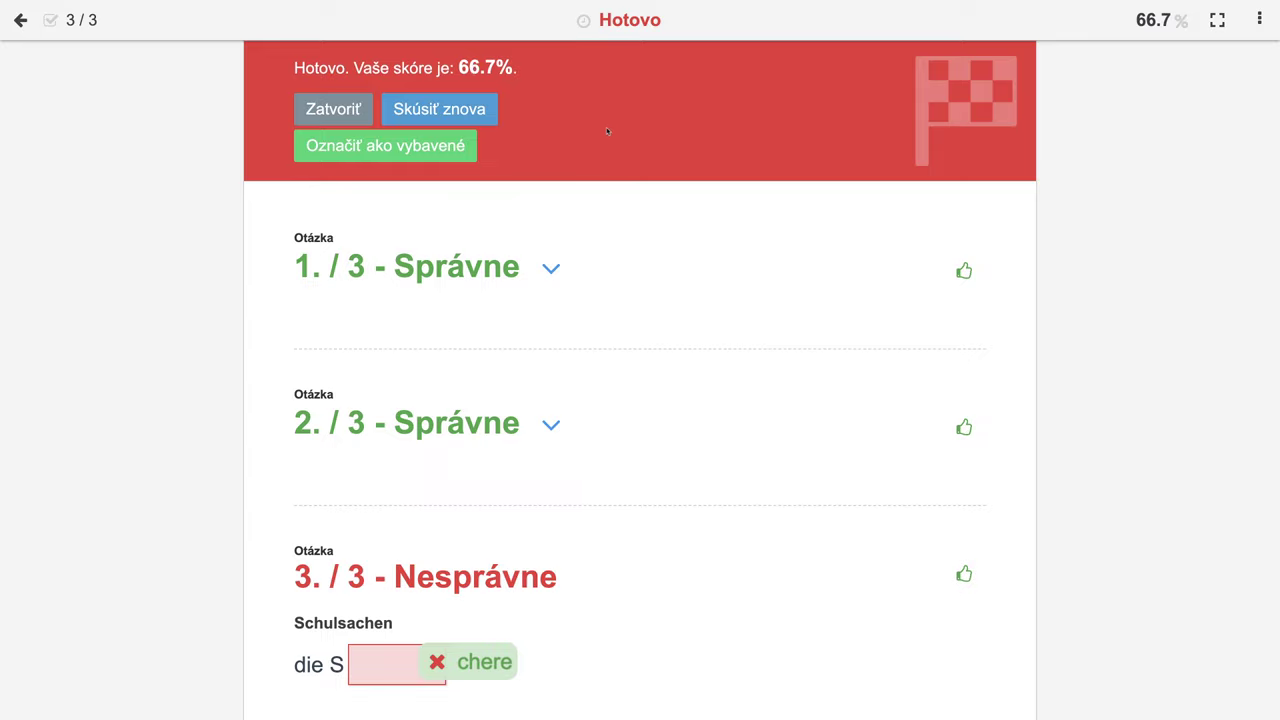
click(339, 111)
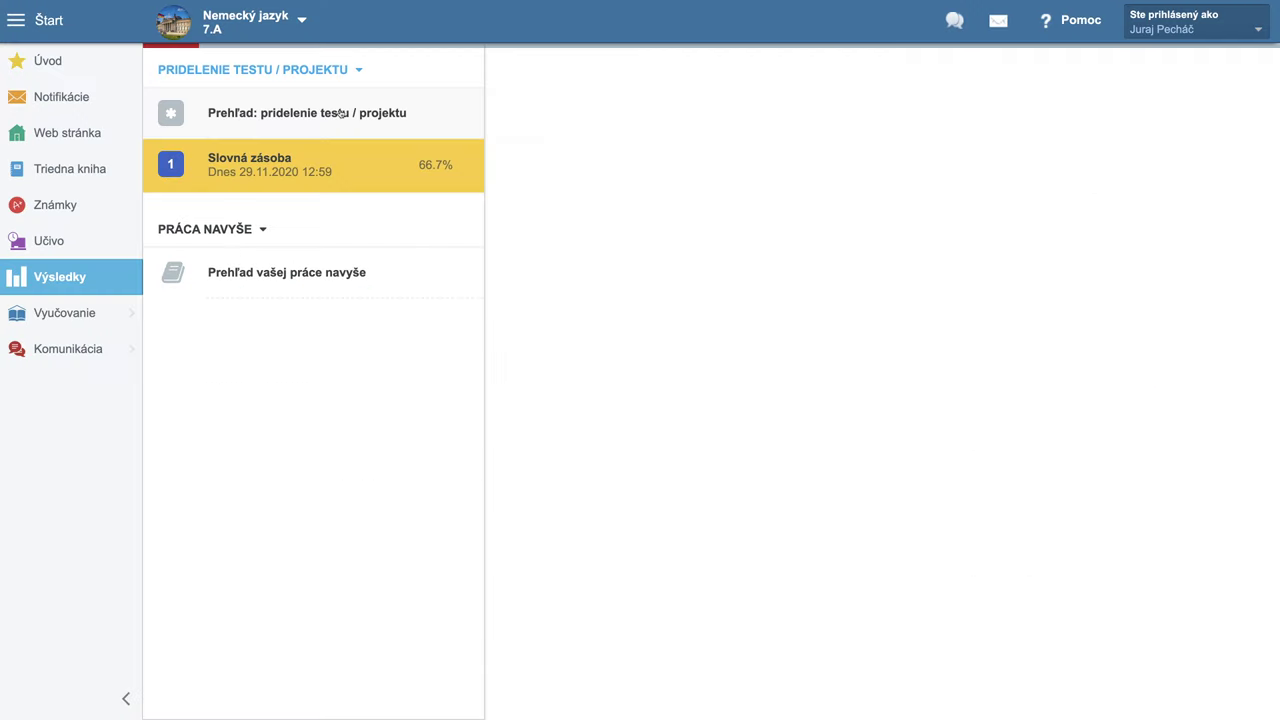
- Switch to the teacher (Učiteľ) account of testovaciaskola-milada and open the new Slovná zásoba results from the messages
click(1184, 28)
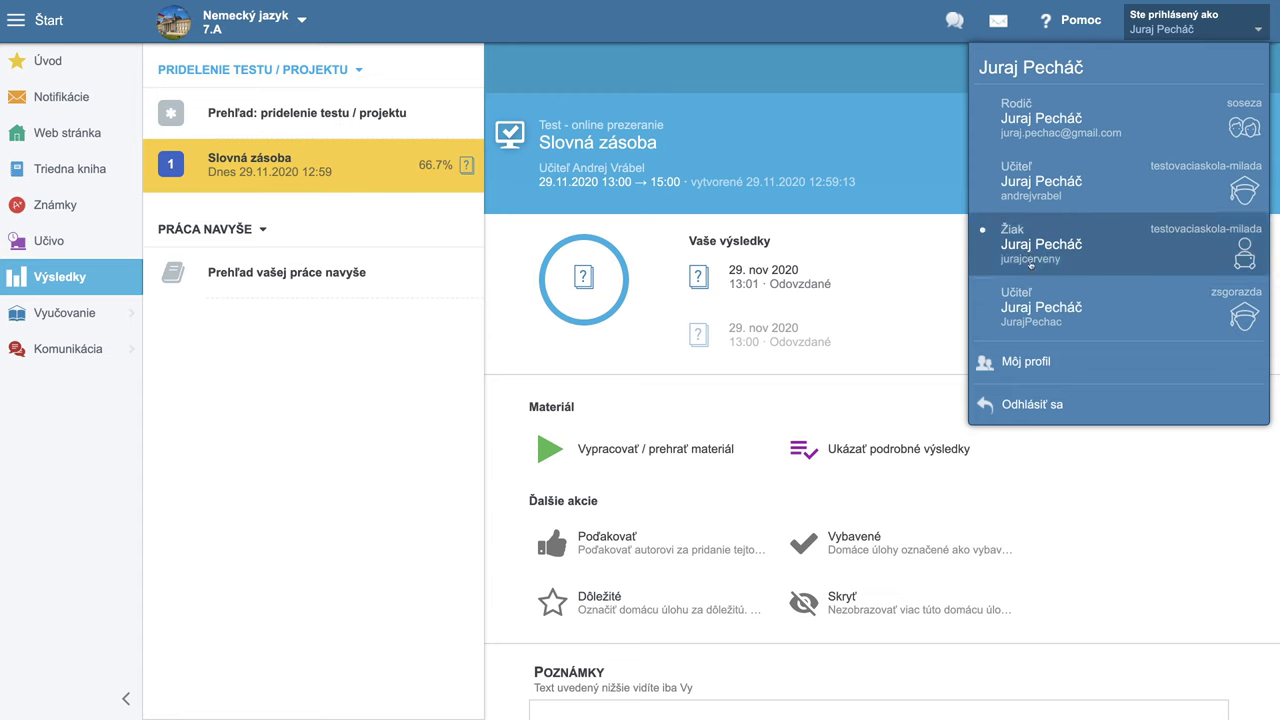
click(1031, 186)
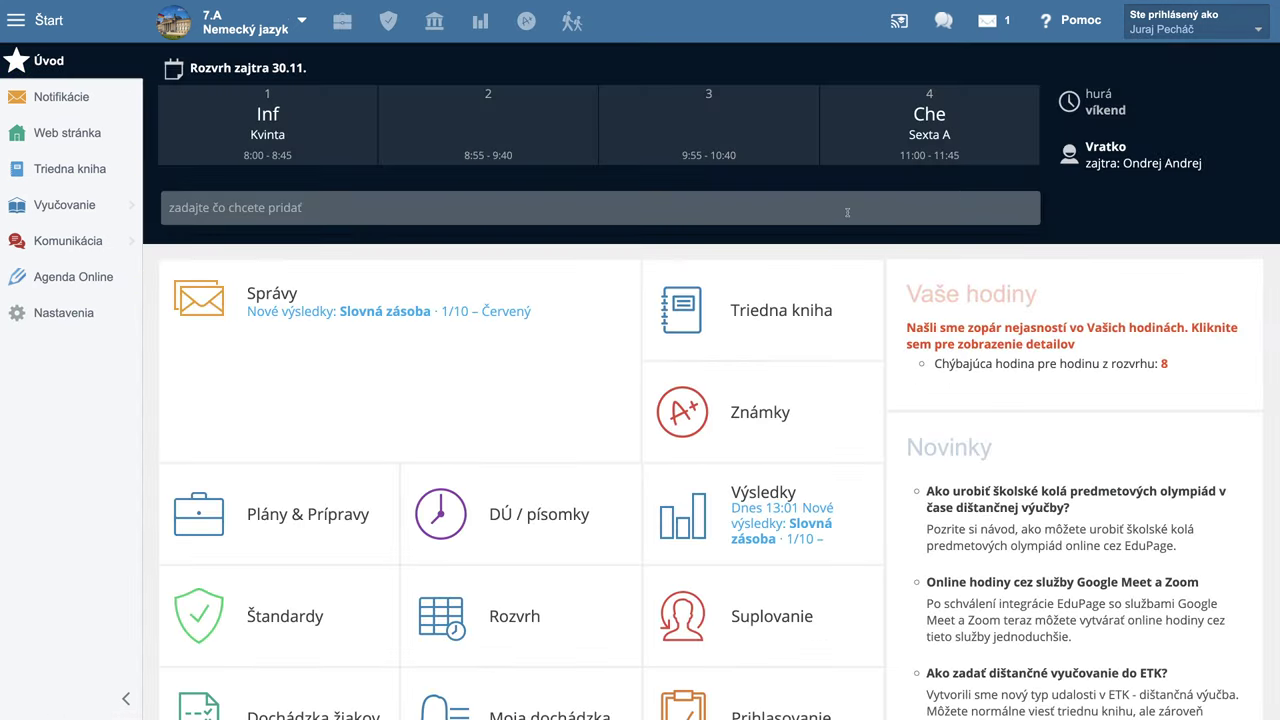
click(374, 313)
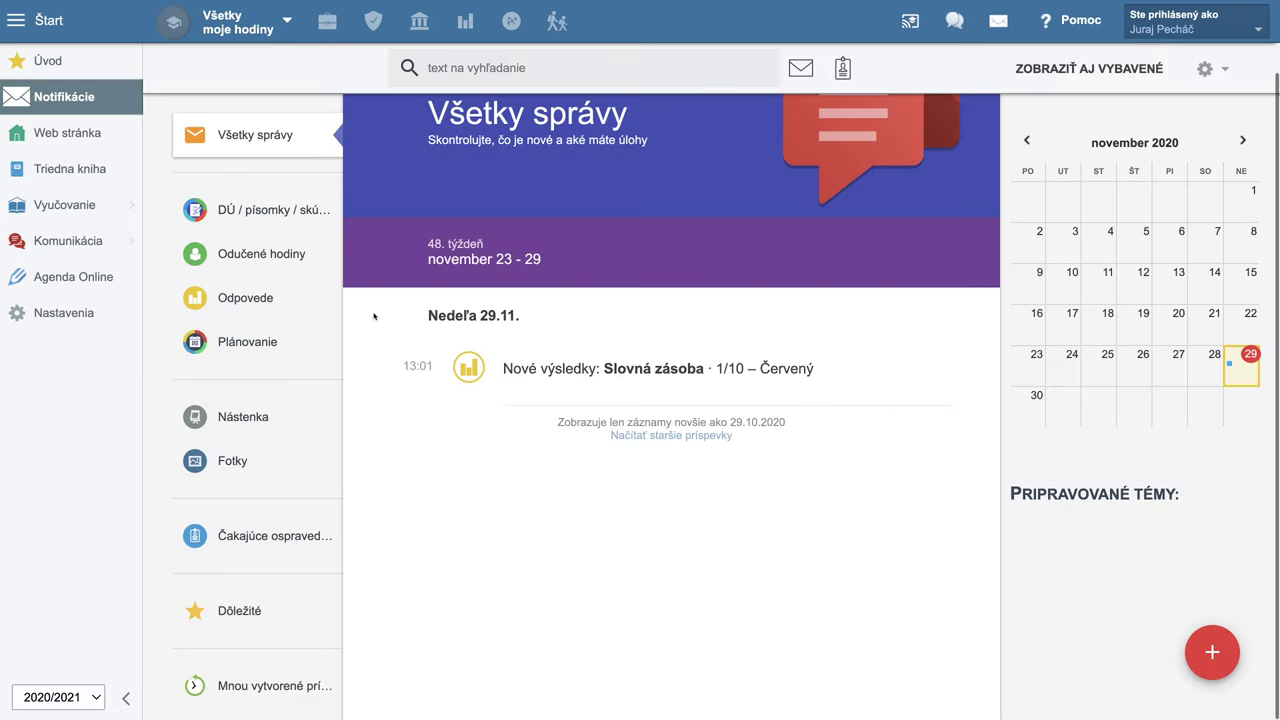
click(655, 358)
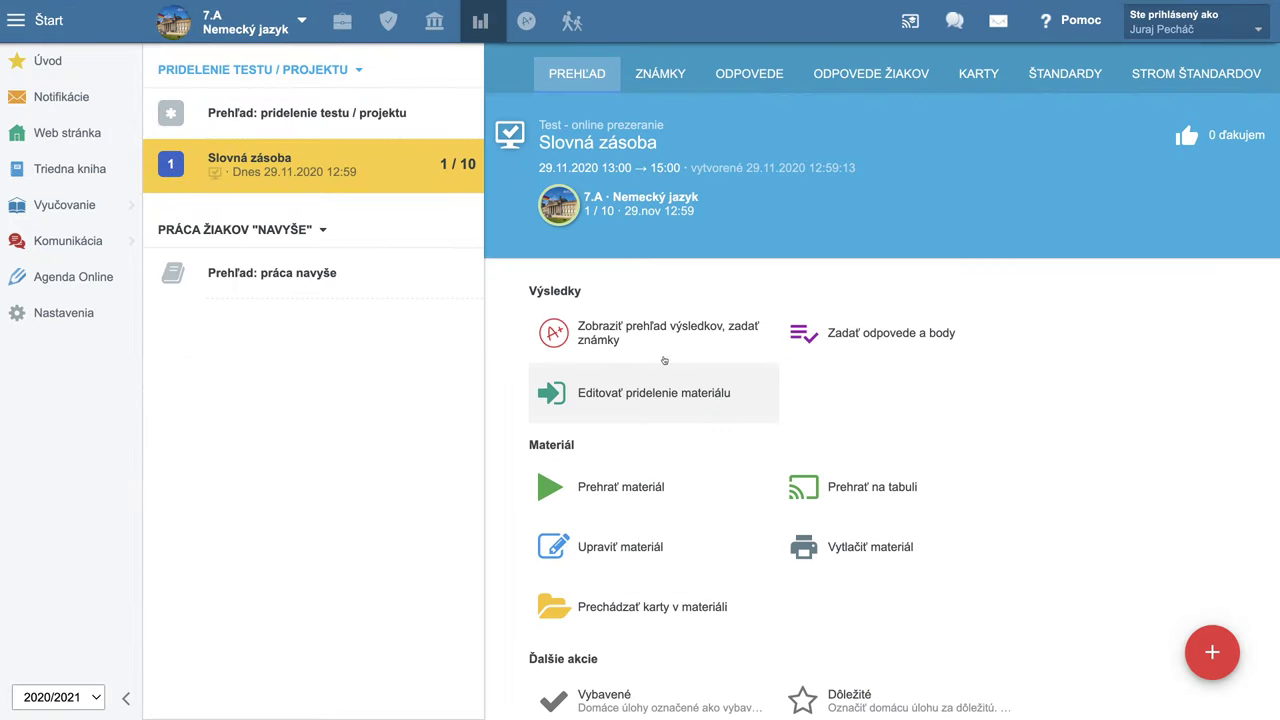
- Open the class's answer table and inspect the pupil's answers to all three questions across both submitted attempts
click(749, 74)
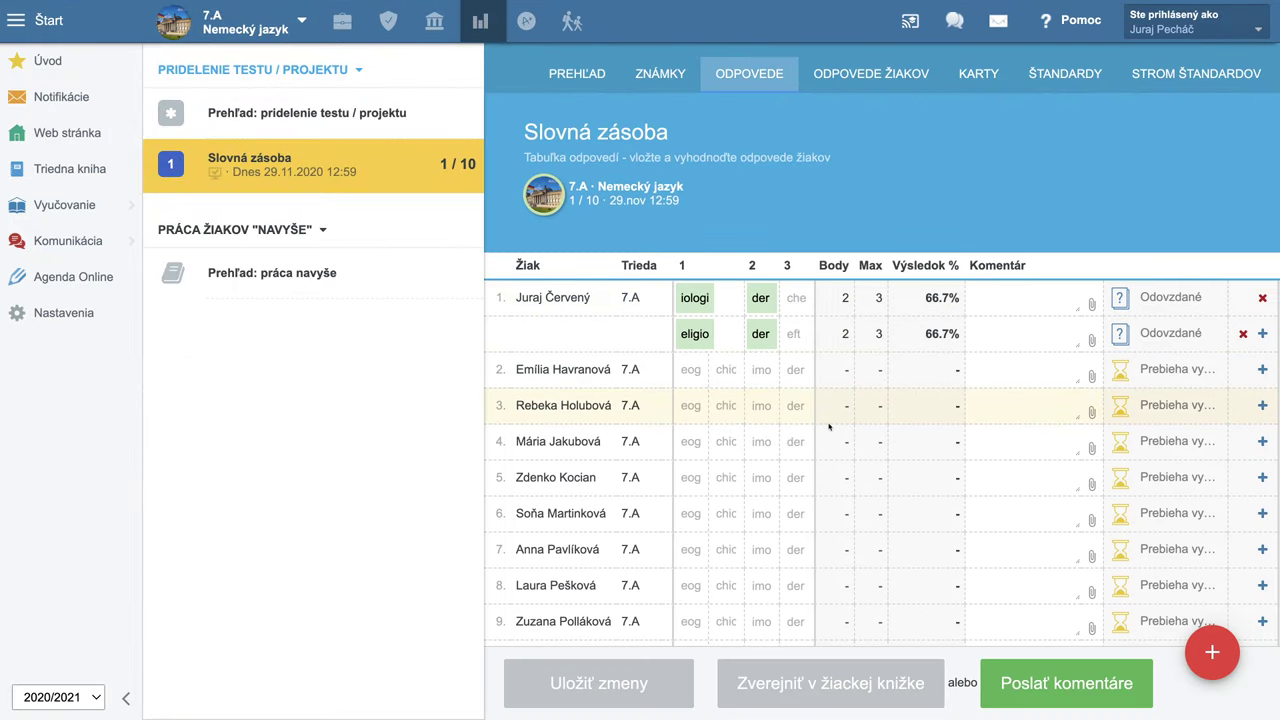
click(695, 334)
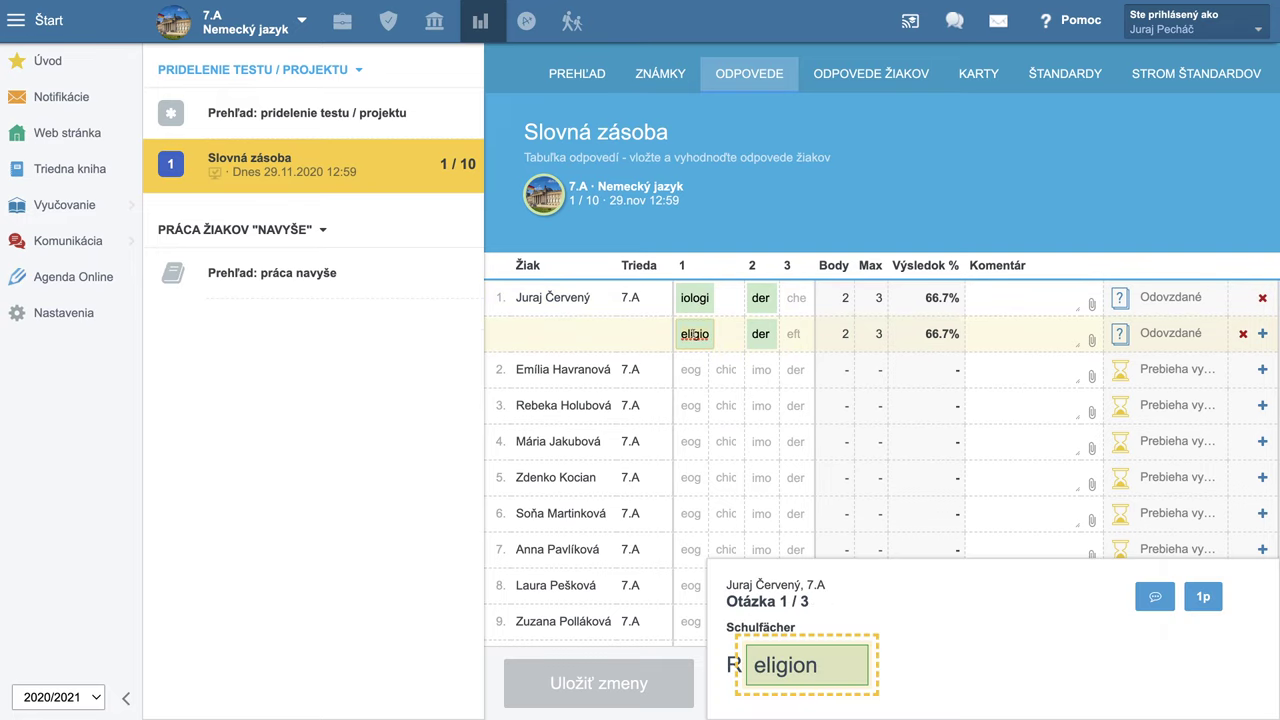
click(695, 298)
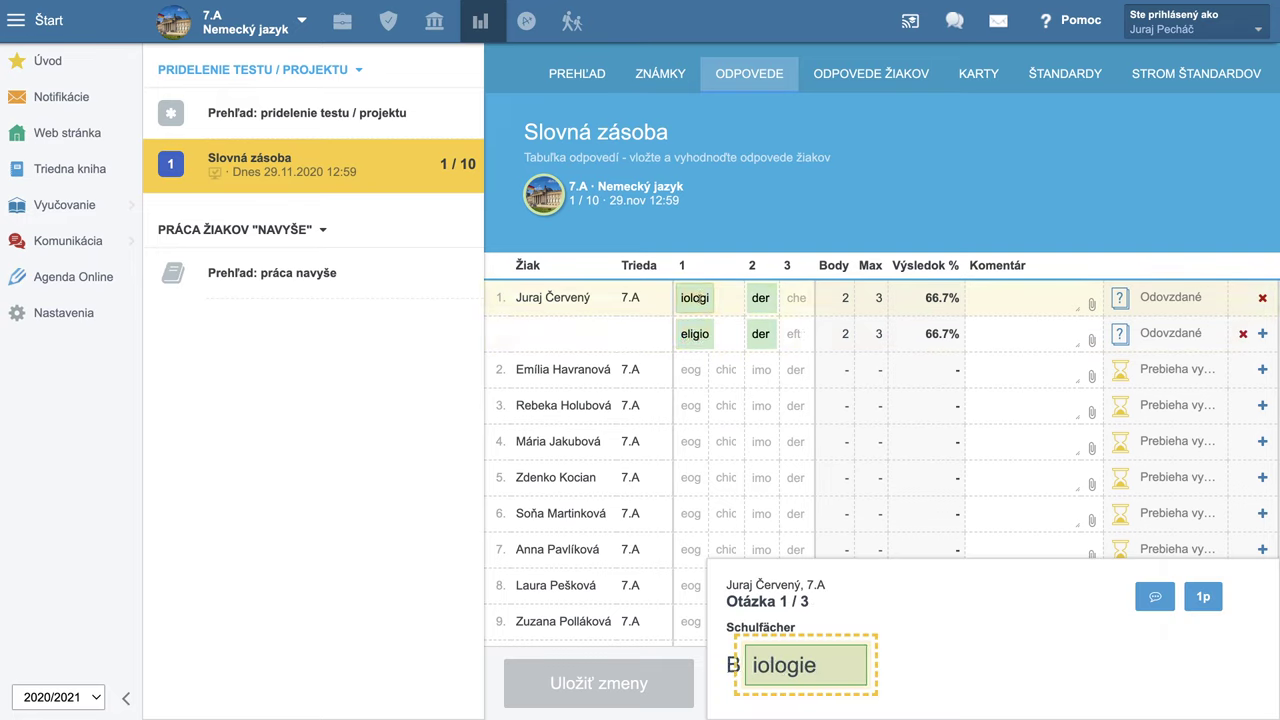
click(766, 334)
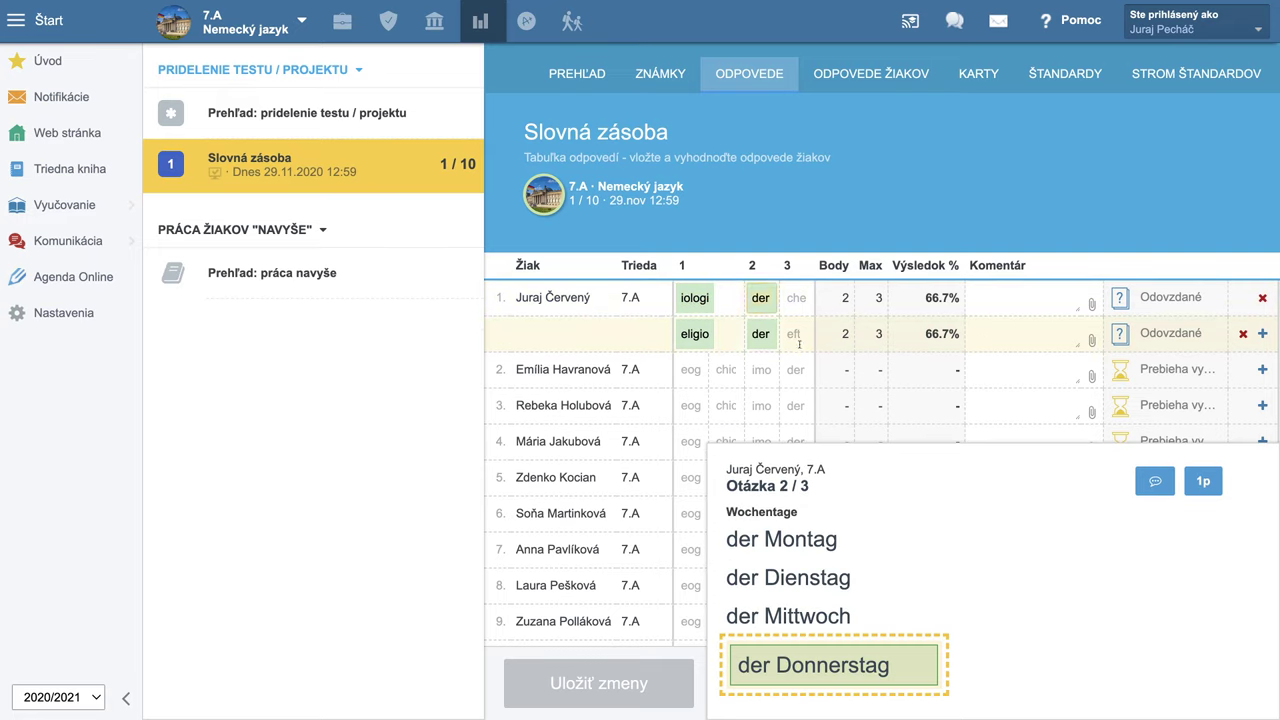
click(799, 341)
click(797, 298)
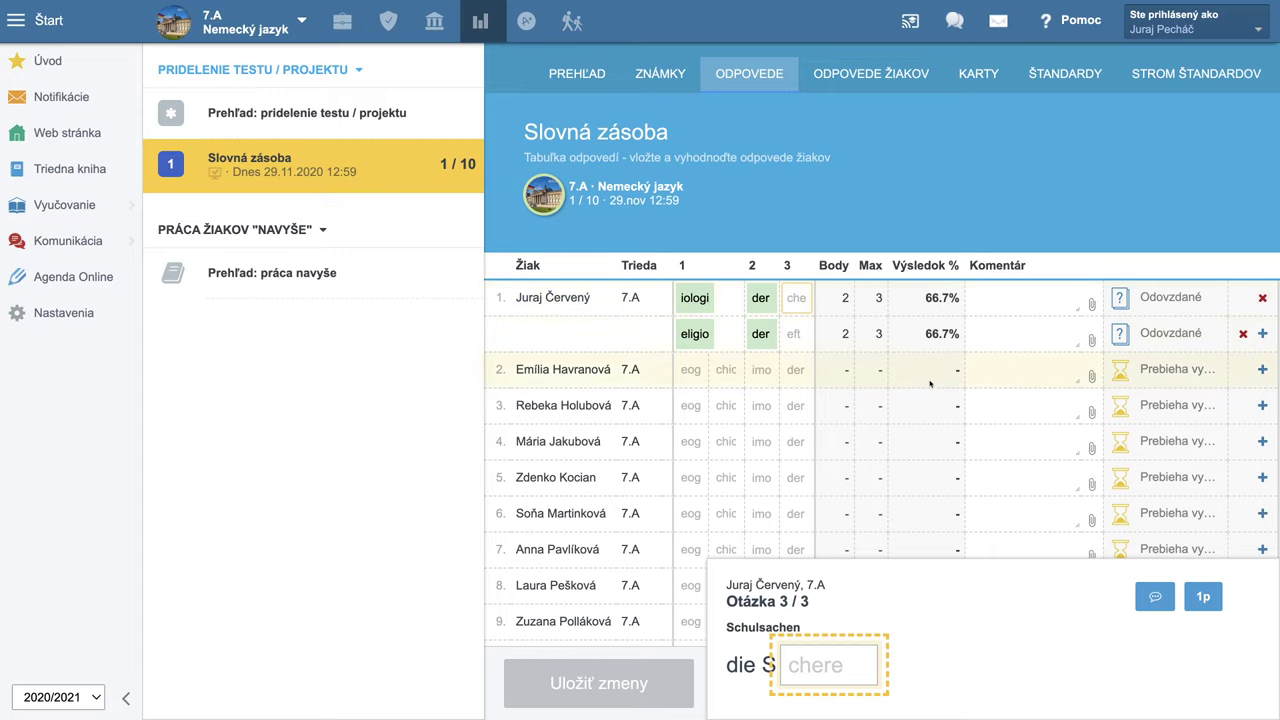
- Open the grading settings for the test and set the type to "Známka vypočítaná z bodovej / percentuálnej hodnoty"
click(127, 699)
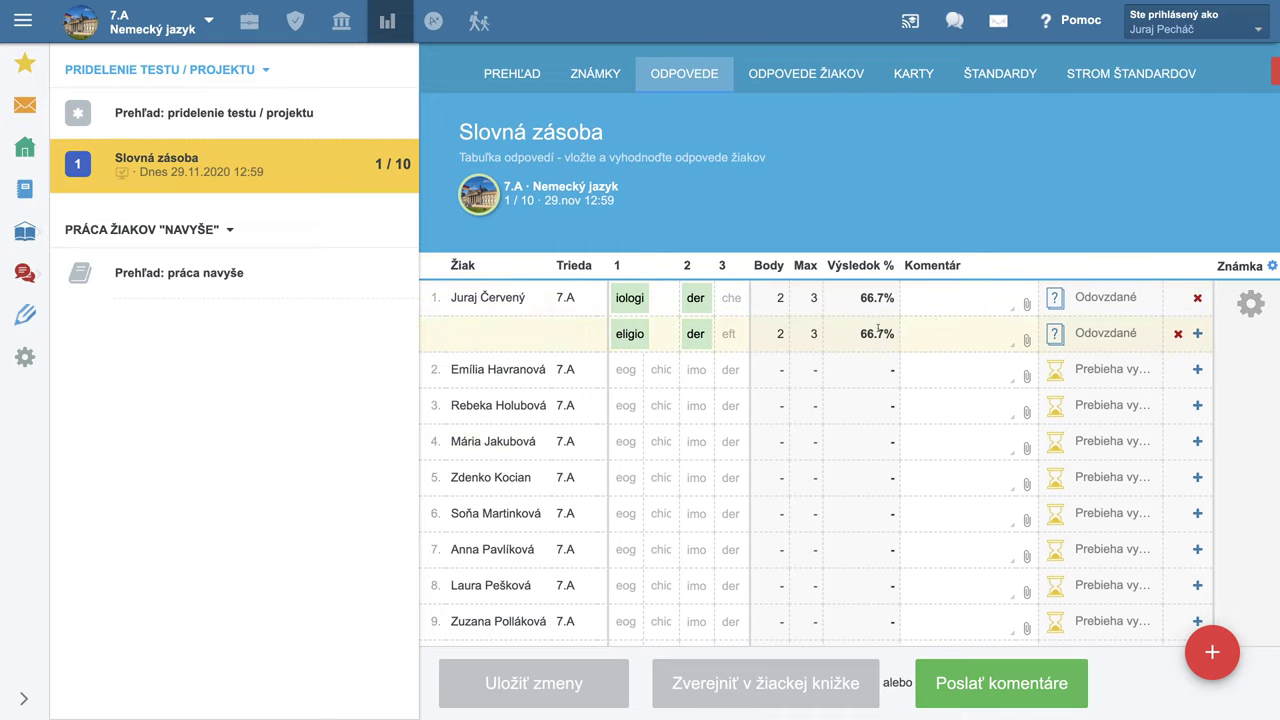
click(1250, 305)
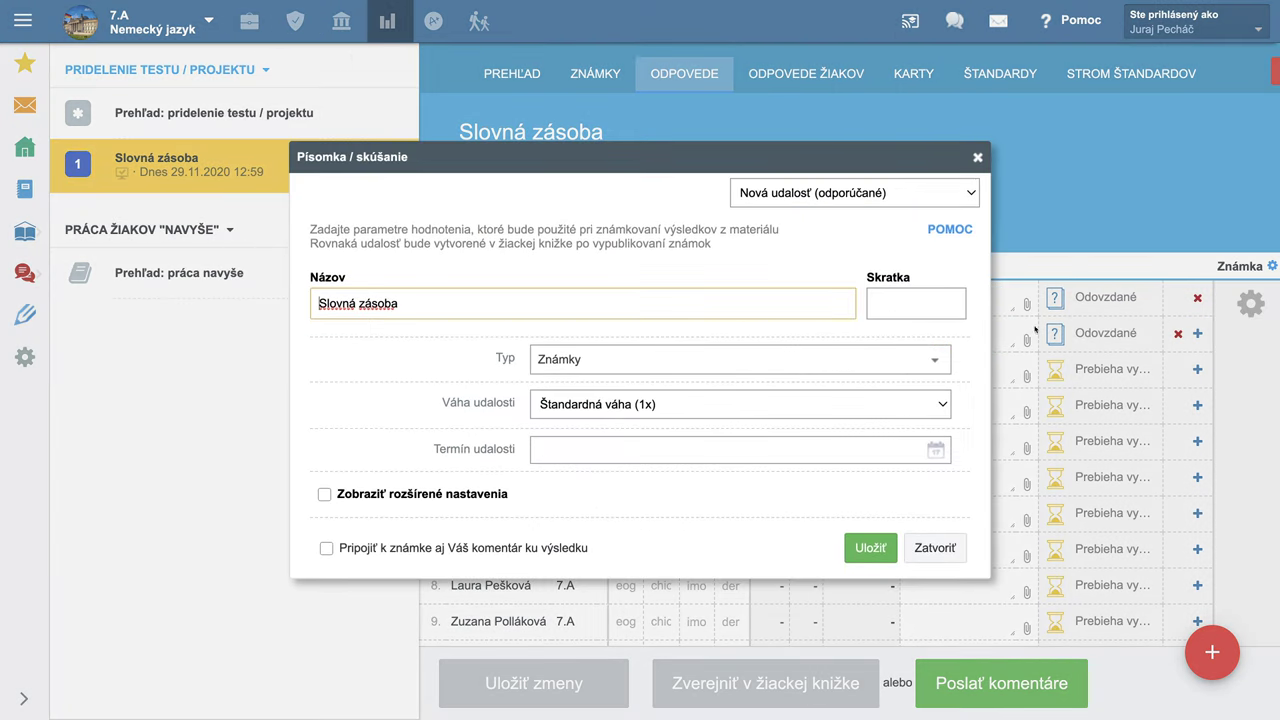
click(634, 367)
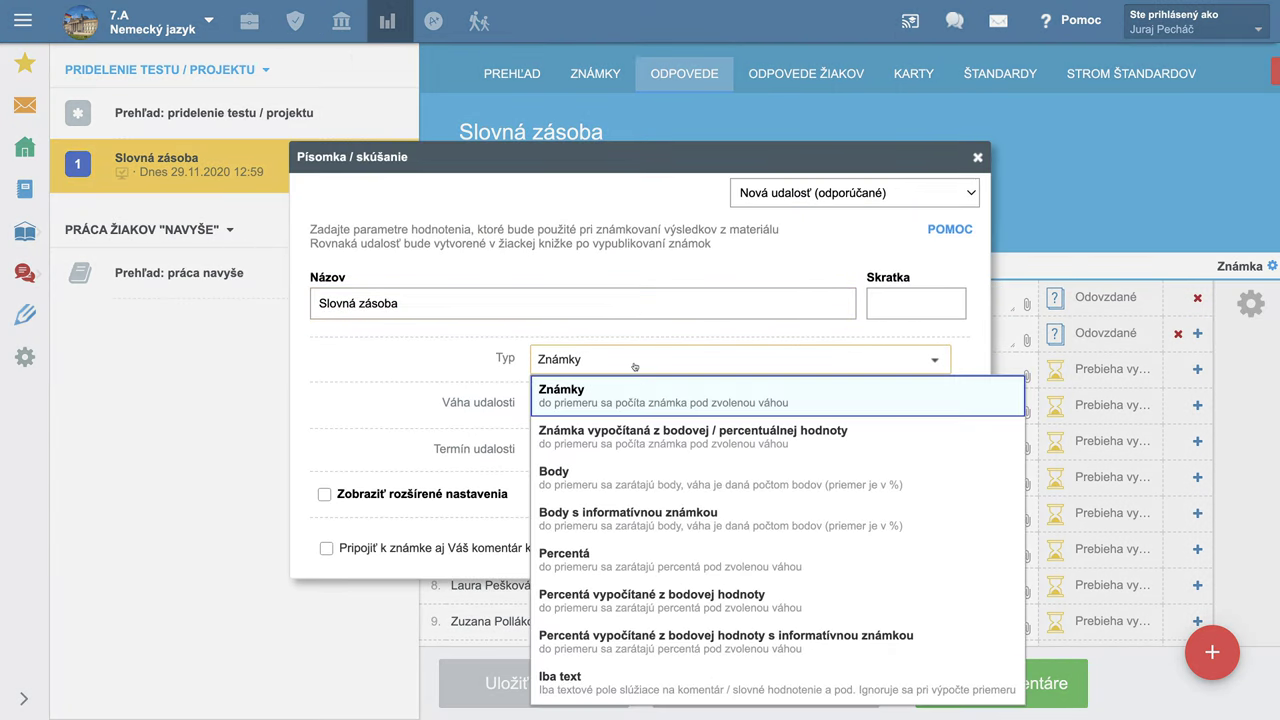
click(639, 438)
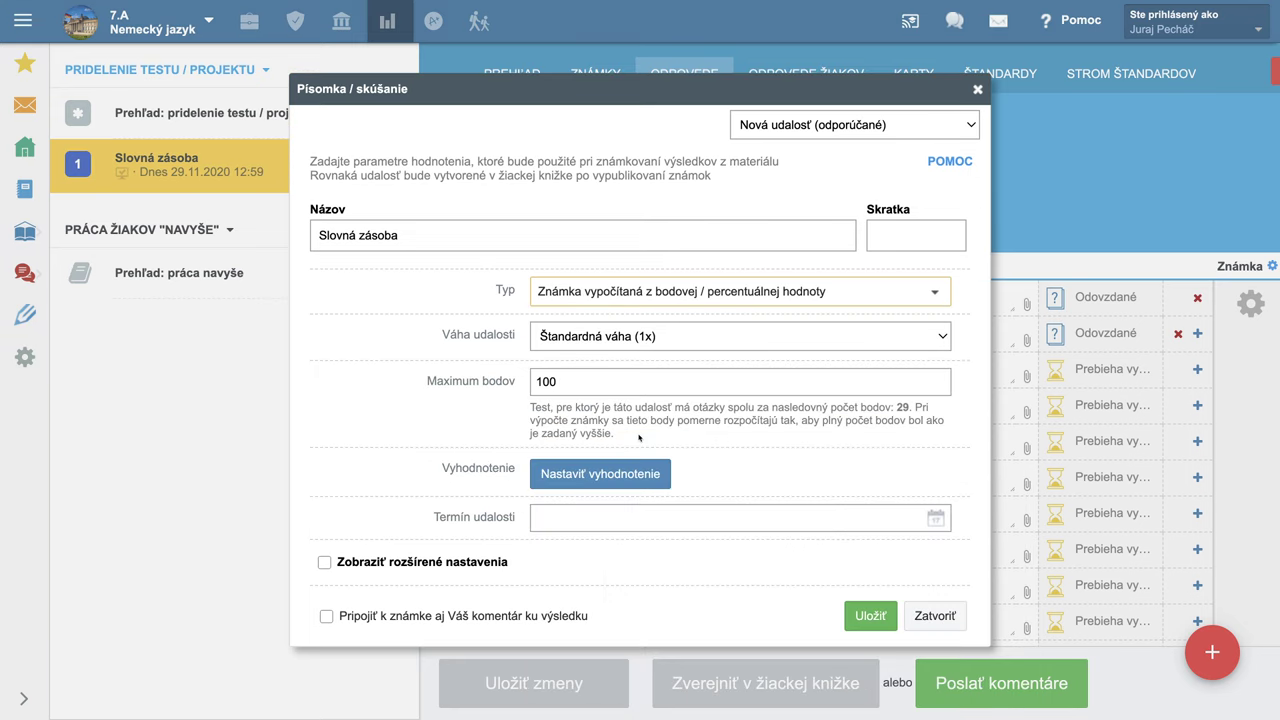
- Save the suggested grade conversion as an evaluation named "Original", apply it and save the grading settings
click(583, 474)
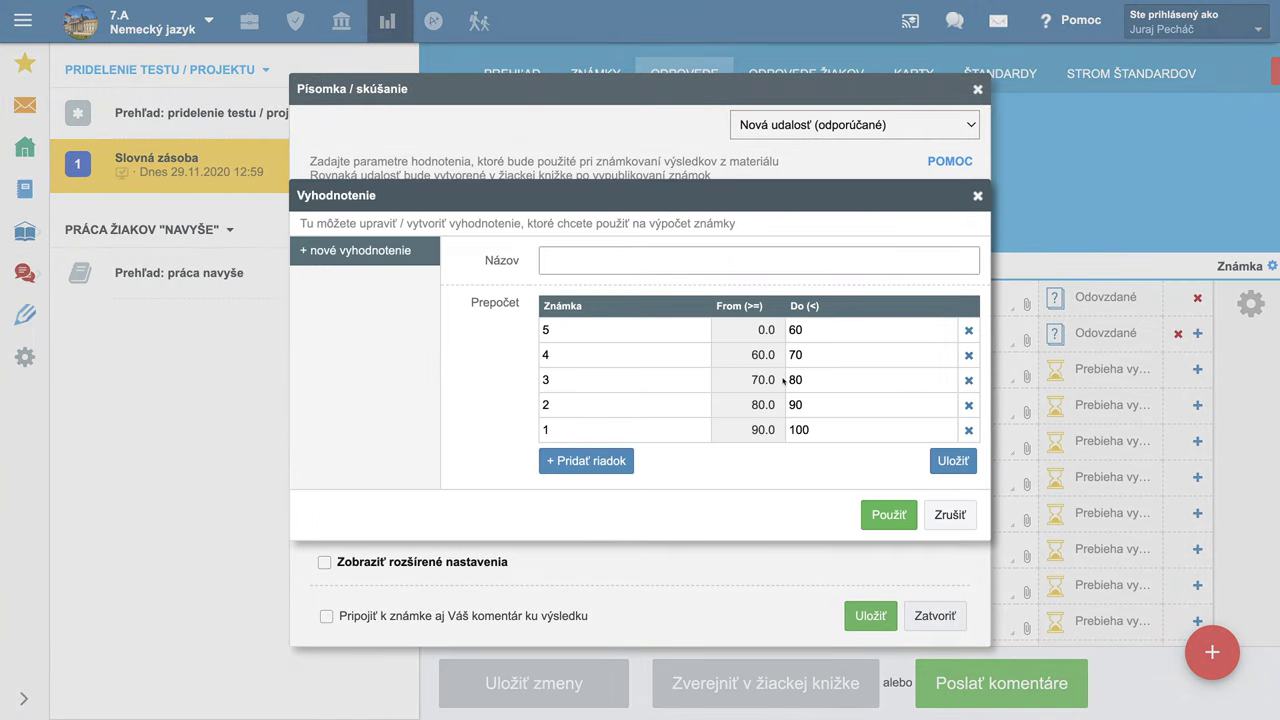
click(556, 263)
text(Original)
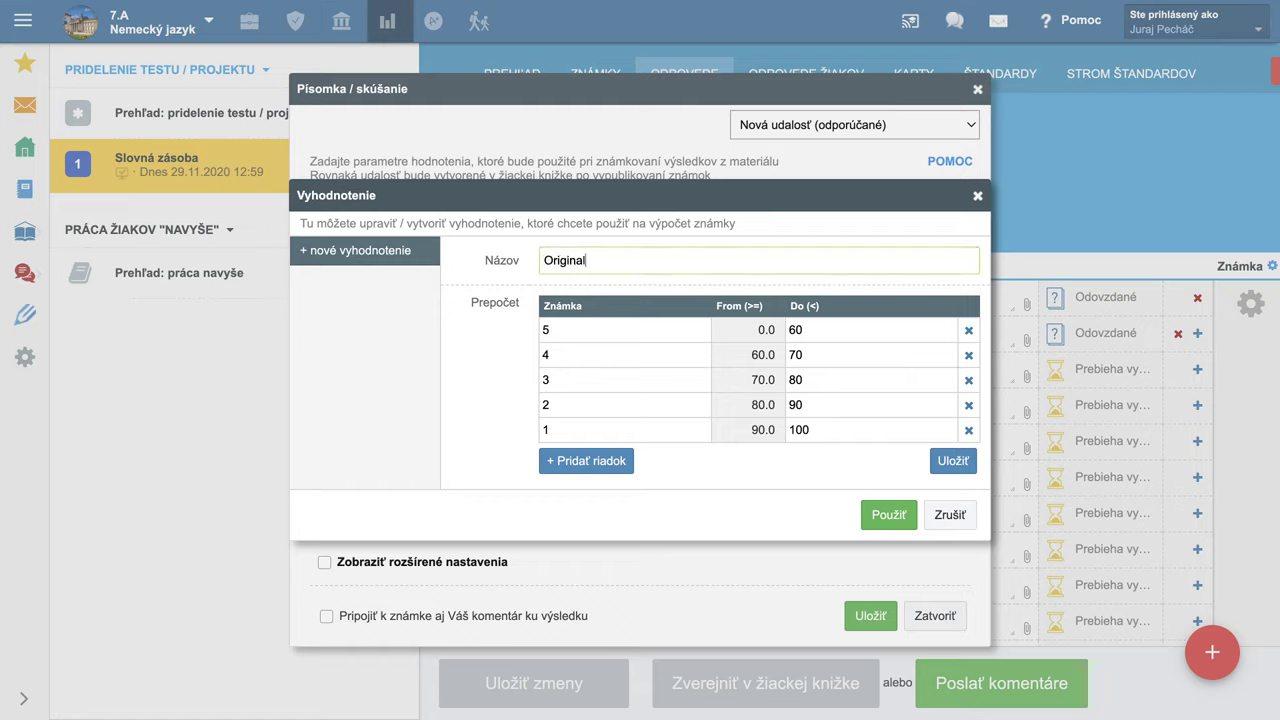
click(954, 461)
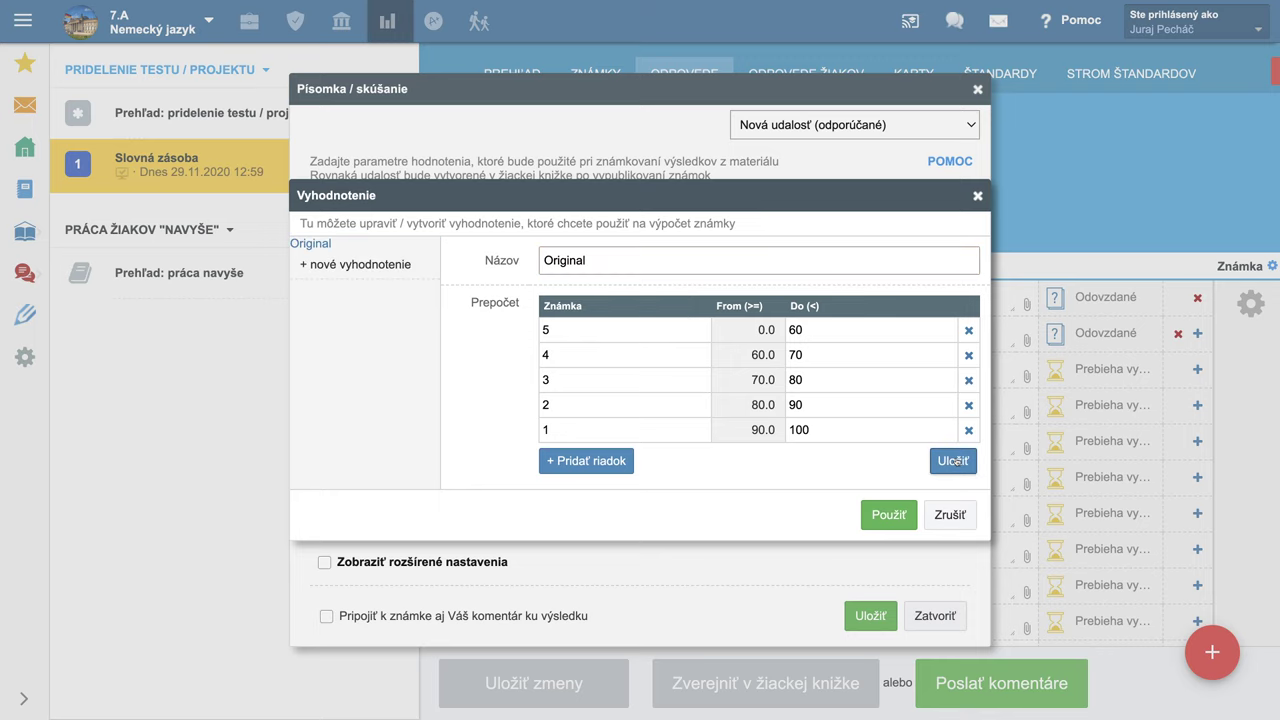
click(889, 516)
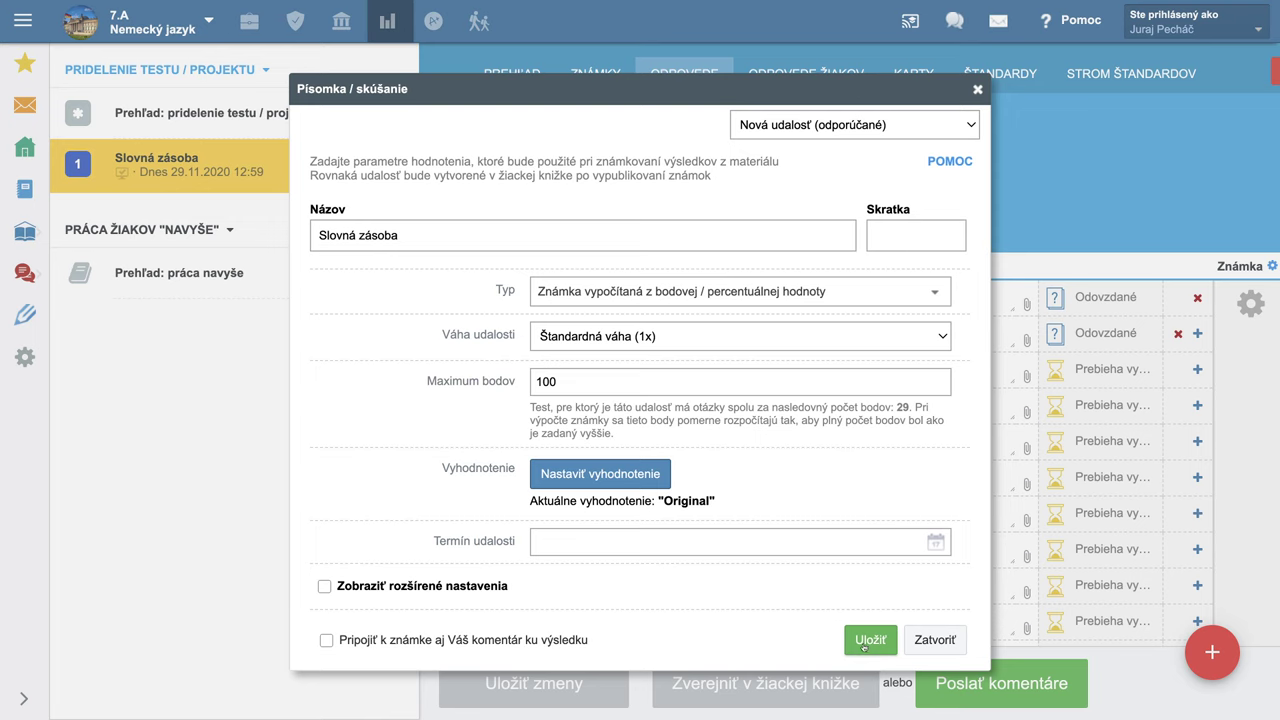
click(868, 641)
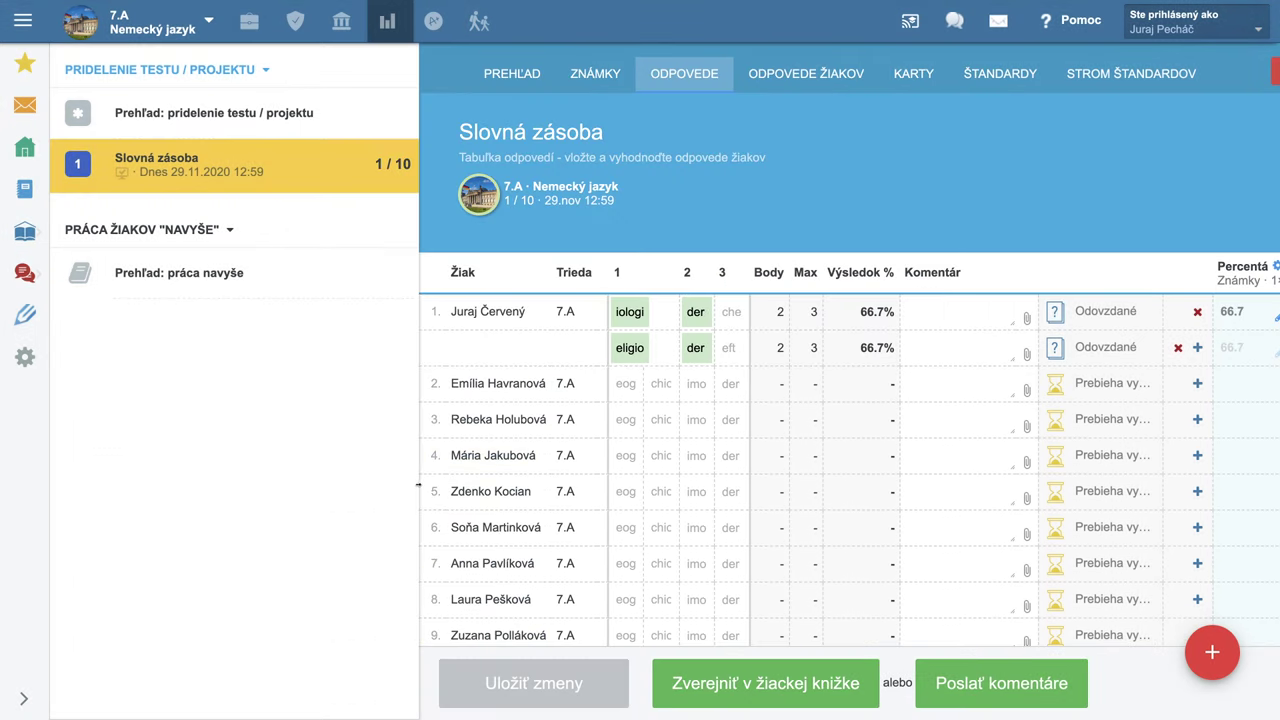
- Widen the answer table to show the grade column and inspect question 1 for two pupils who have not submitted
drag(420, 487, 268, 490)
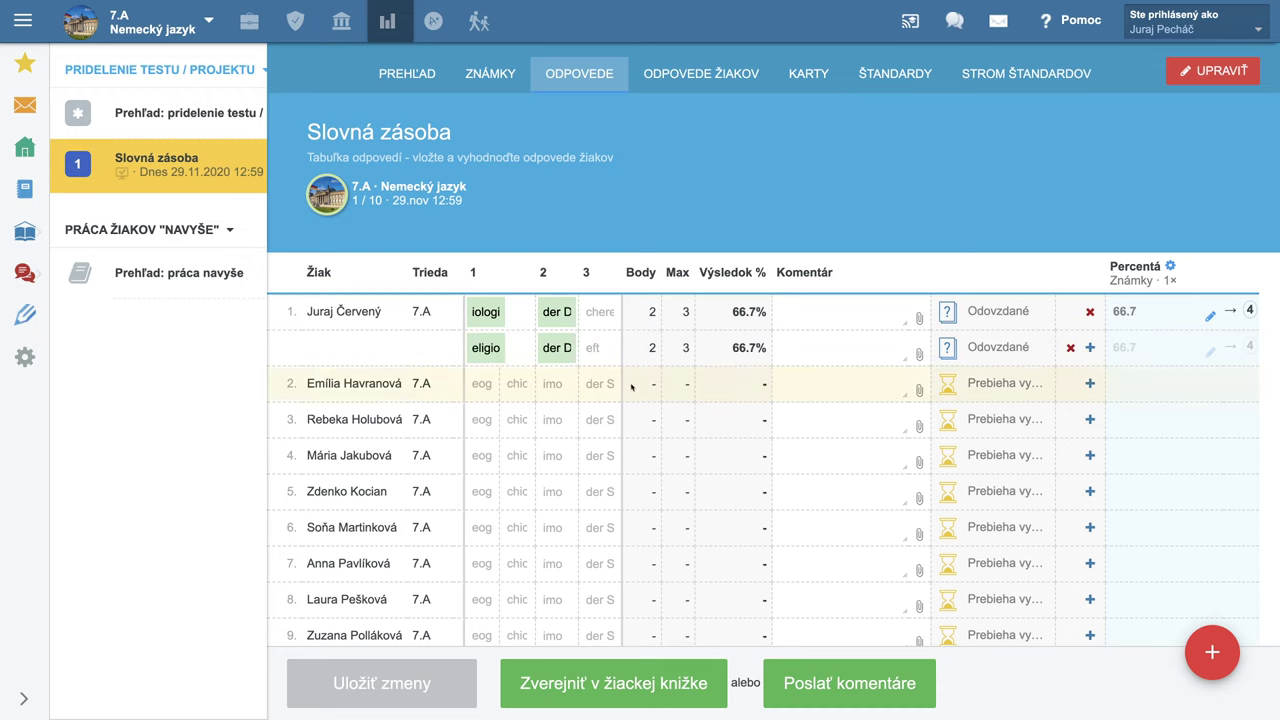
scroll(514, 470, down, 1)
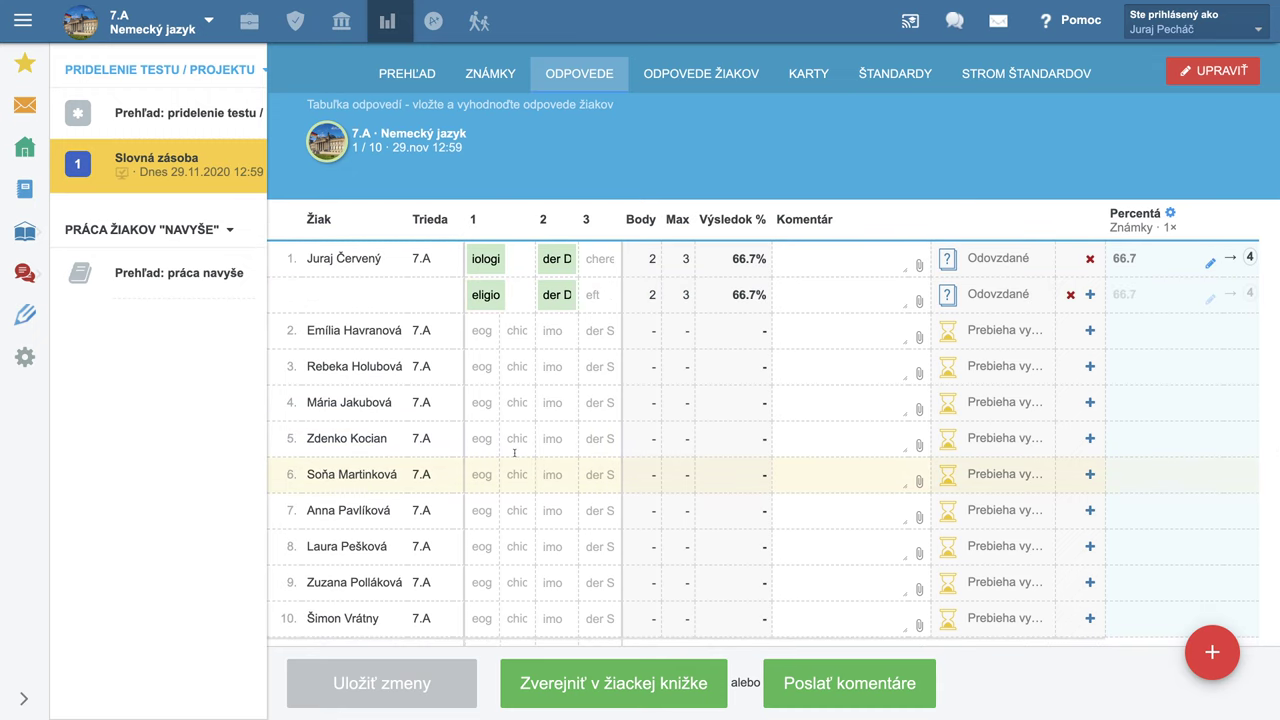
click(481, 438)
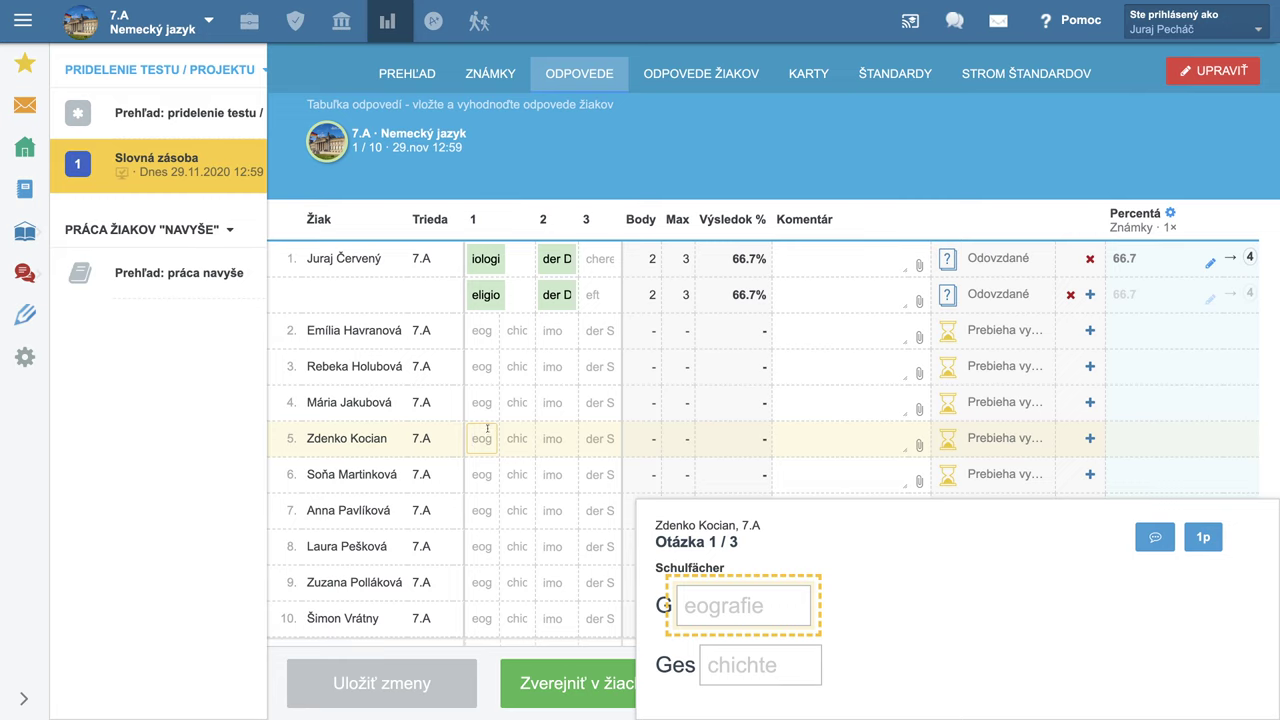
click(485, 412)
scroll(510, 430, up, 1)
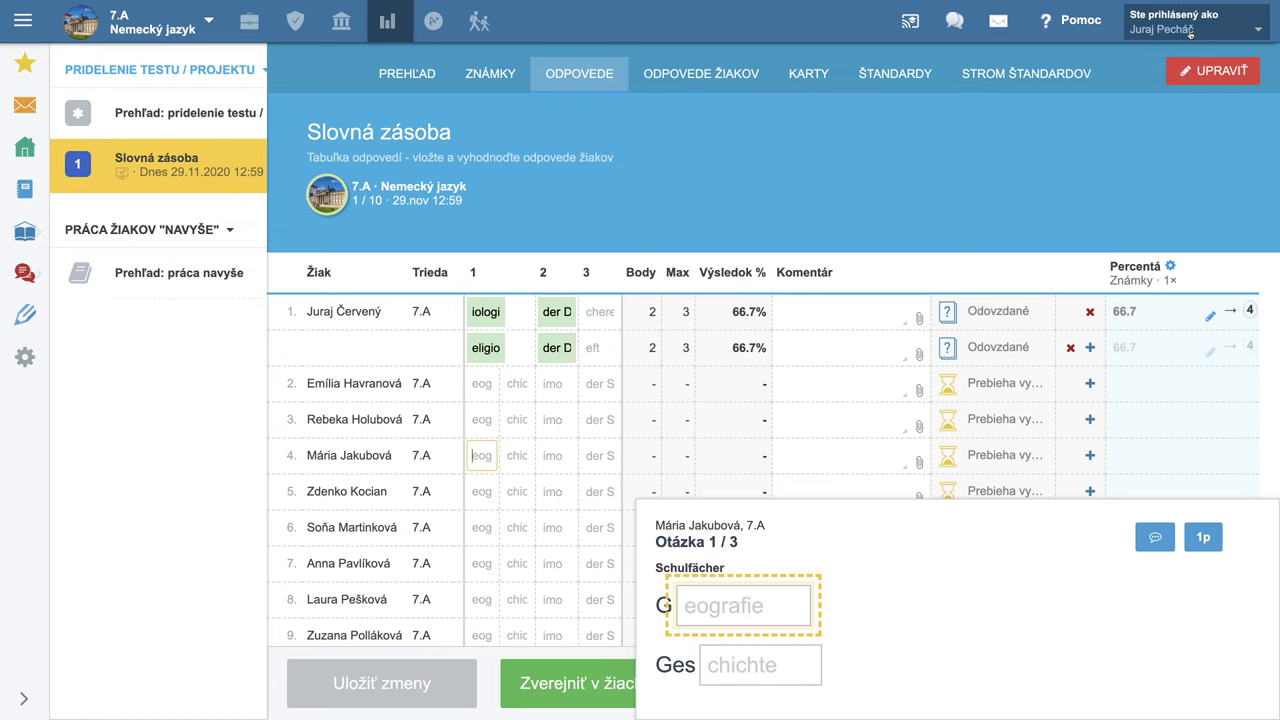
- Switch to the pupil account and open the overview of the assigned German test "Slovná zásoba"
click(1158, 34)
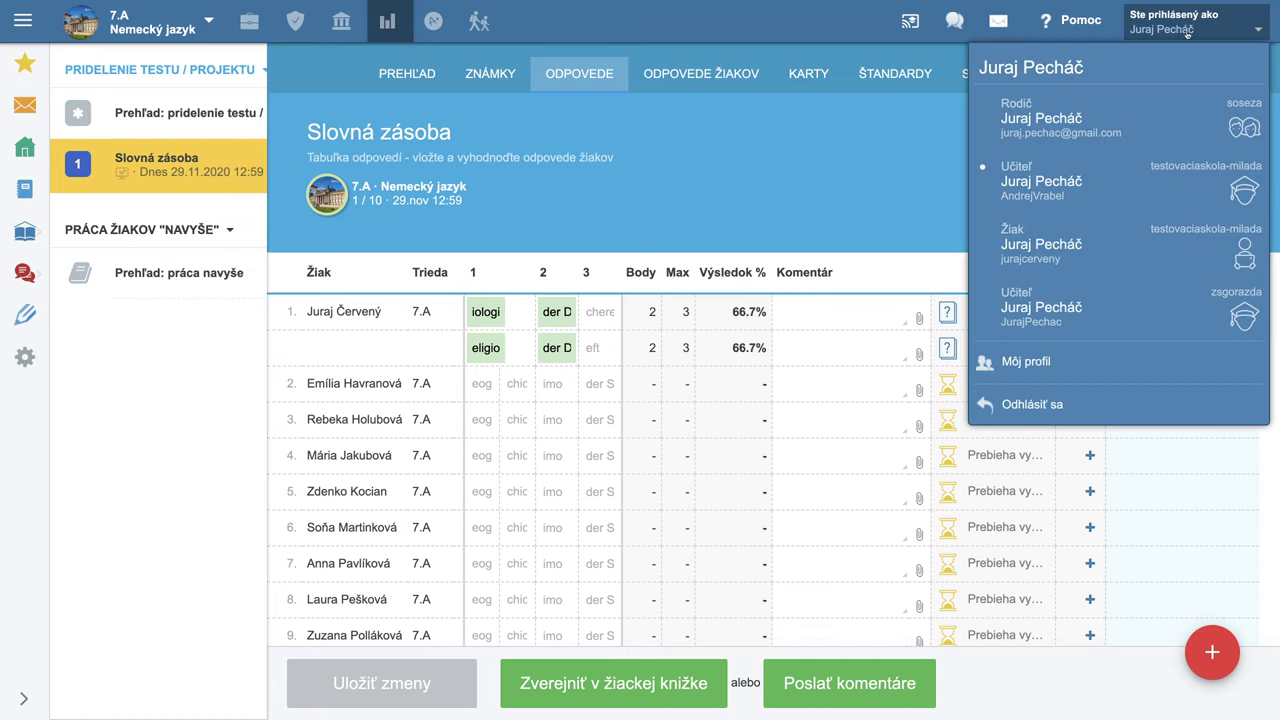
click(1038, 248)
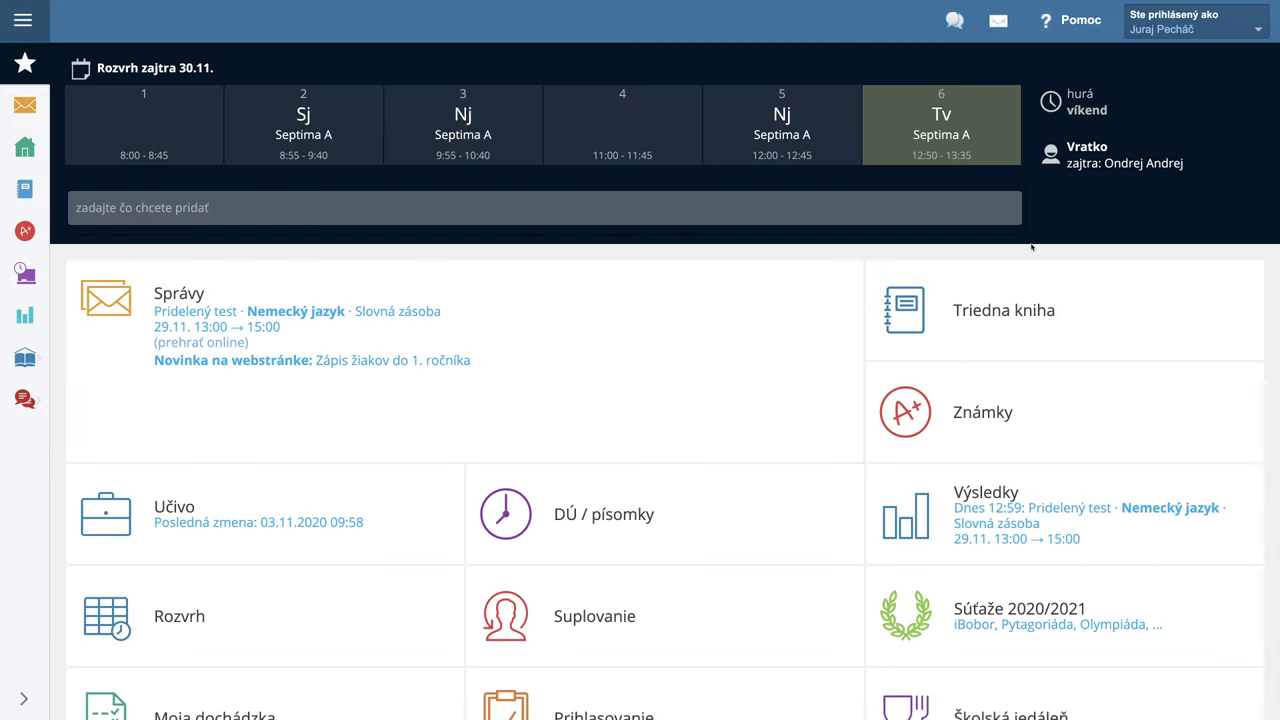
click(397, 315)
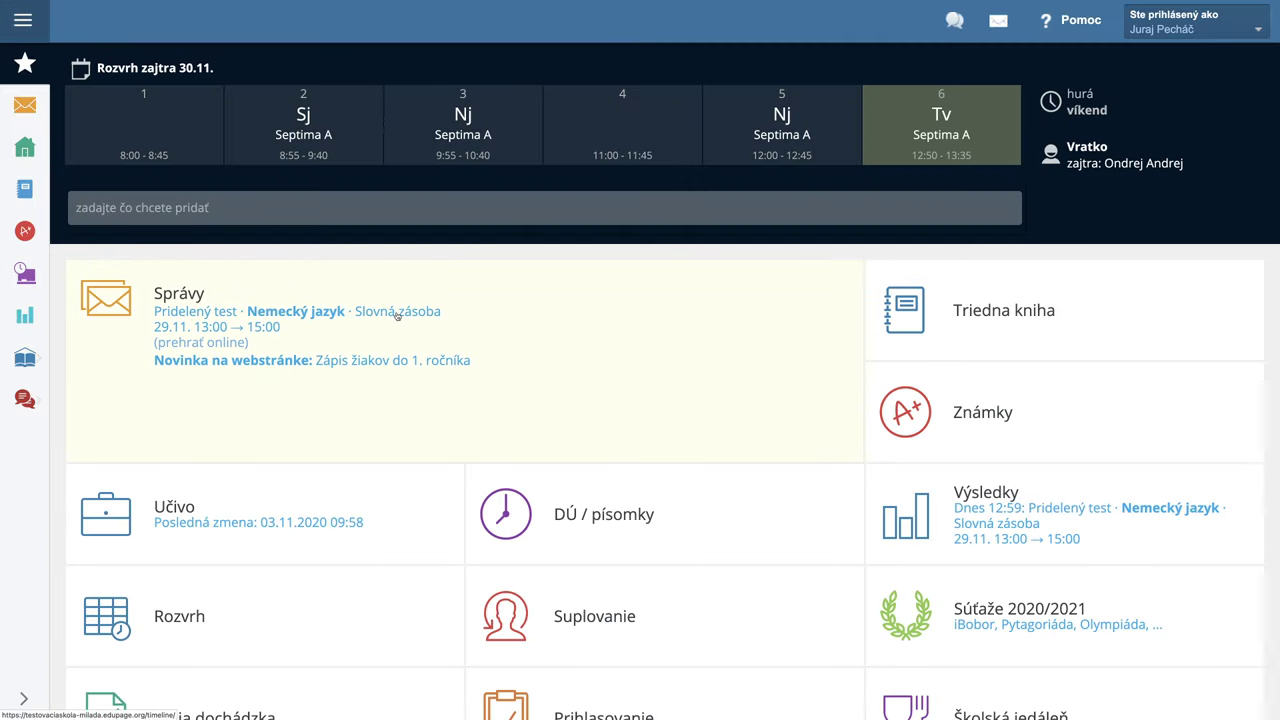
click(456, 391)
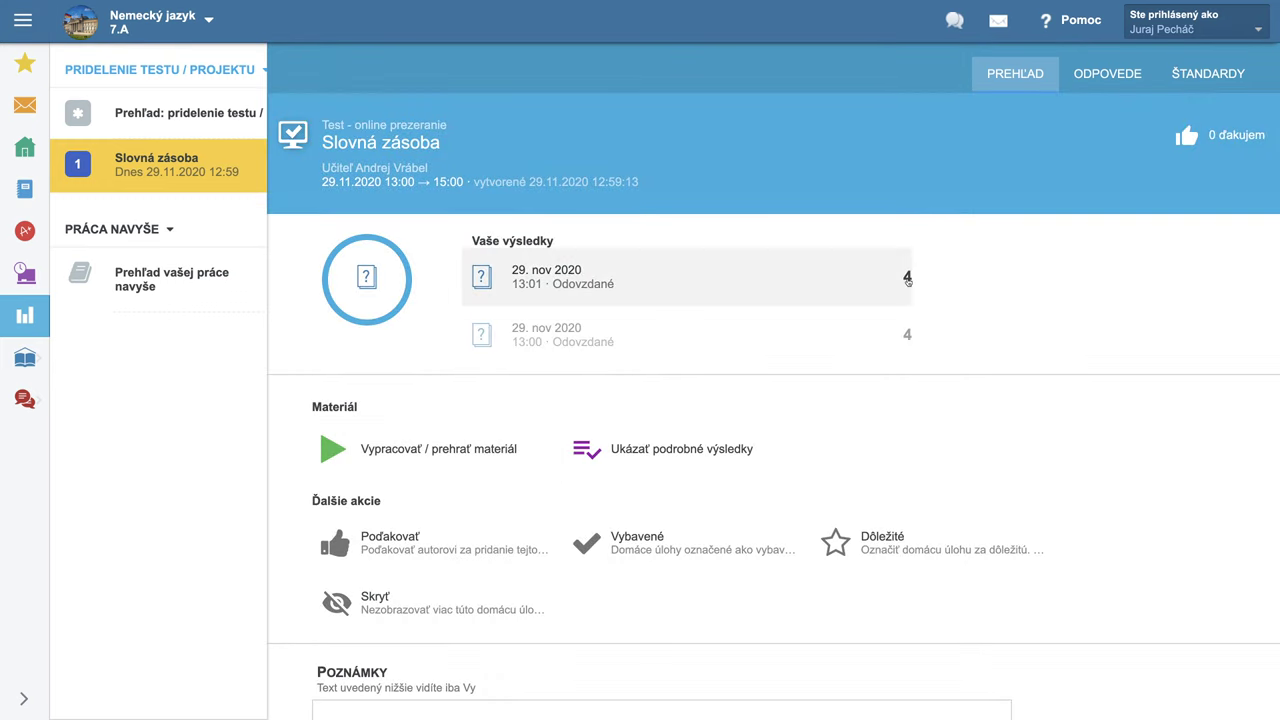
- Start a new attempt at the test and answer the three questions with "ysik", "afel" and "eutsch"
click(434, 455)
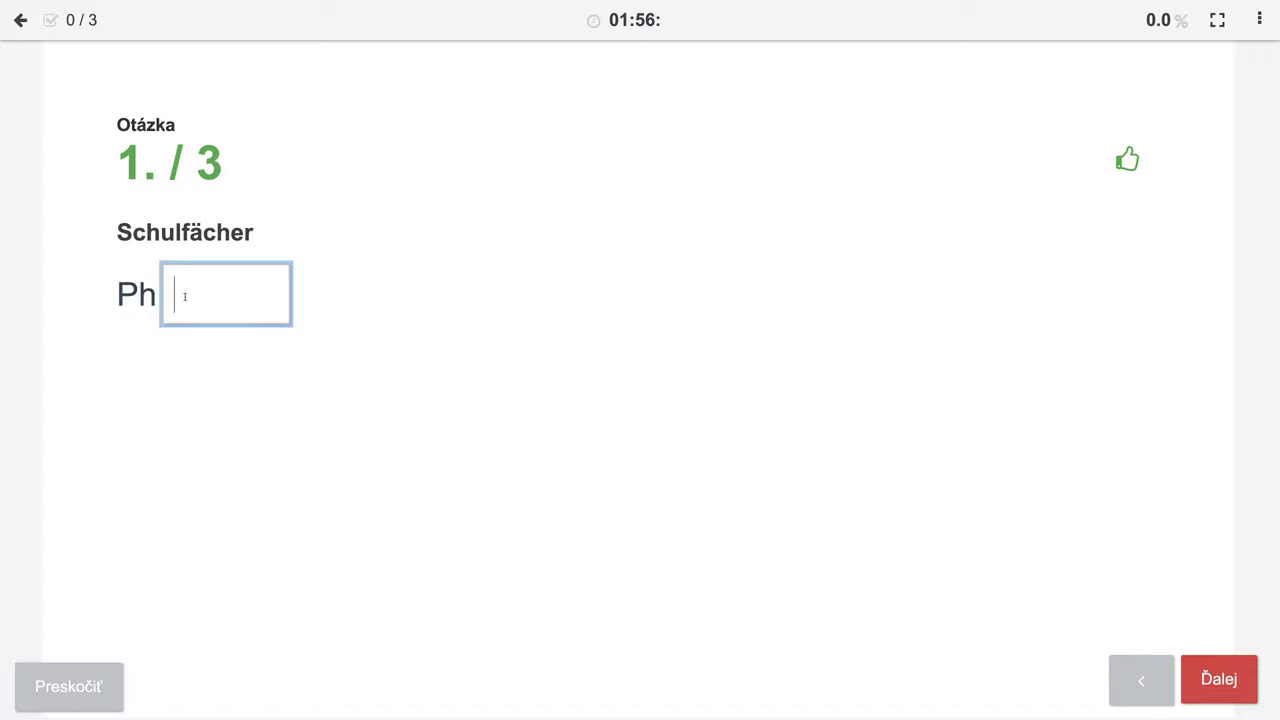
text(ysik)
key(Return)
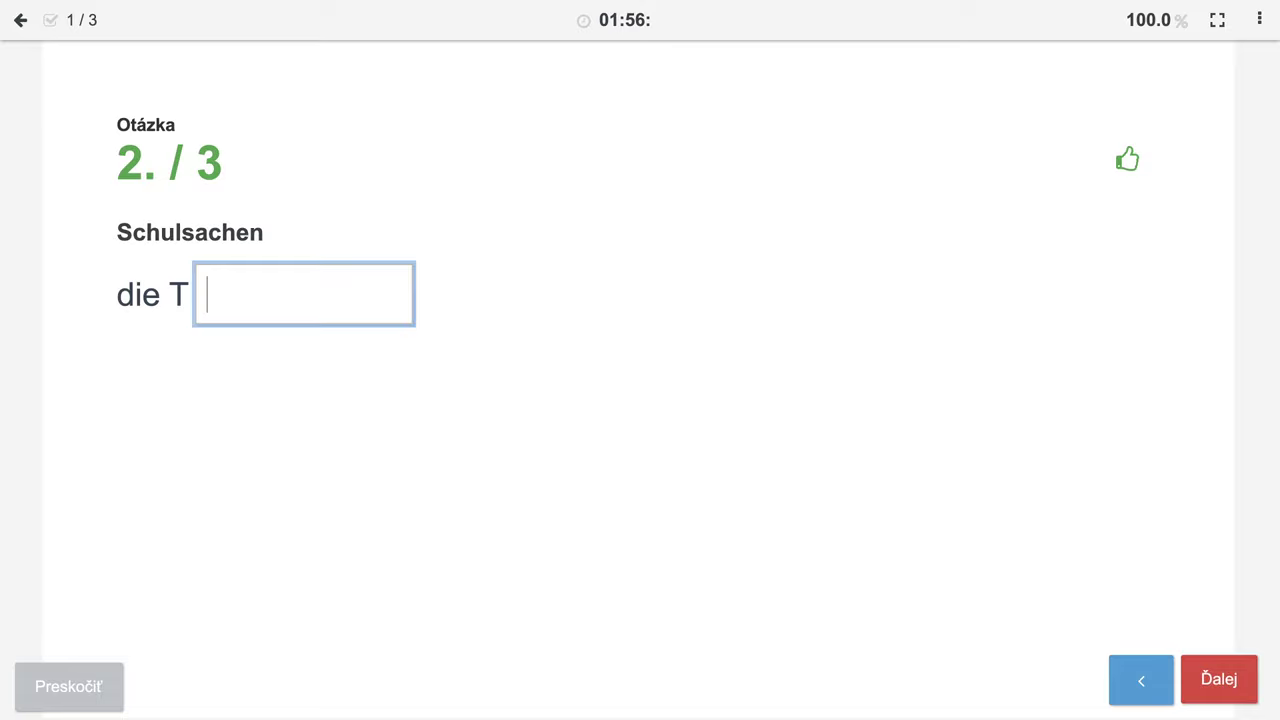
text(afel)
key(Return)
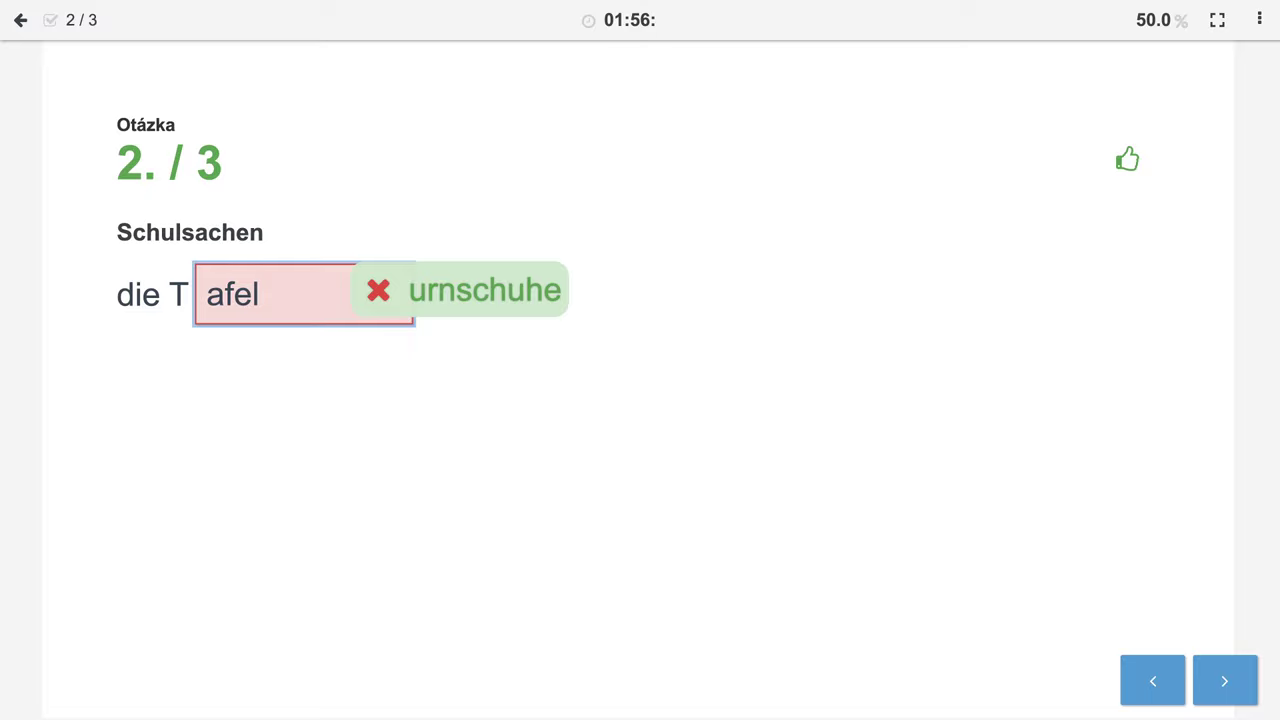
click(1225, 680)
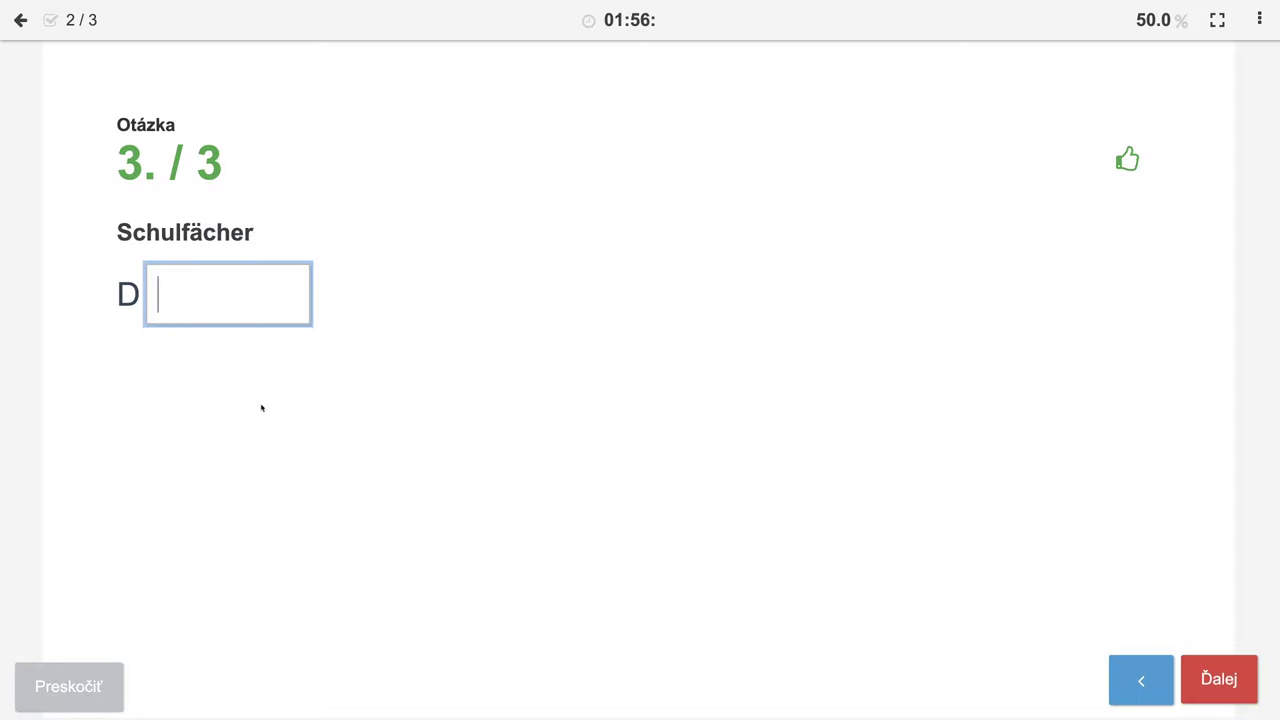
text(eutsch)
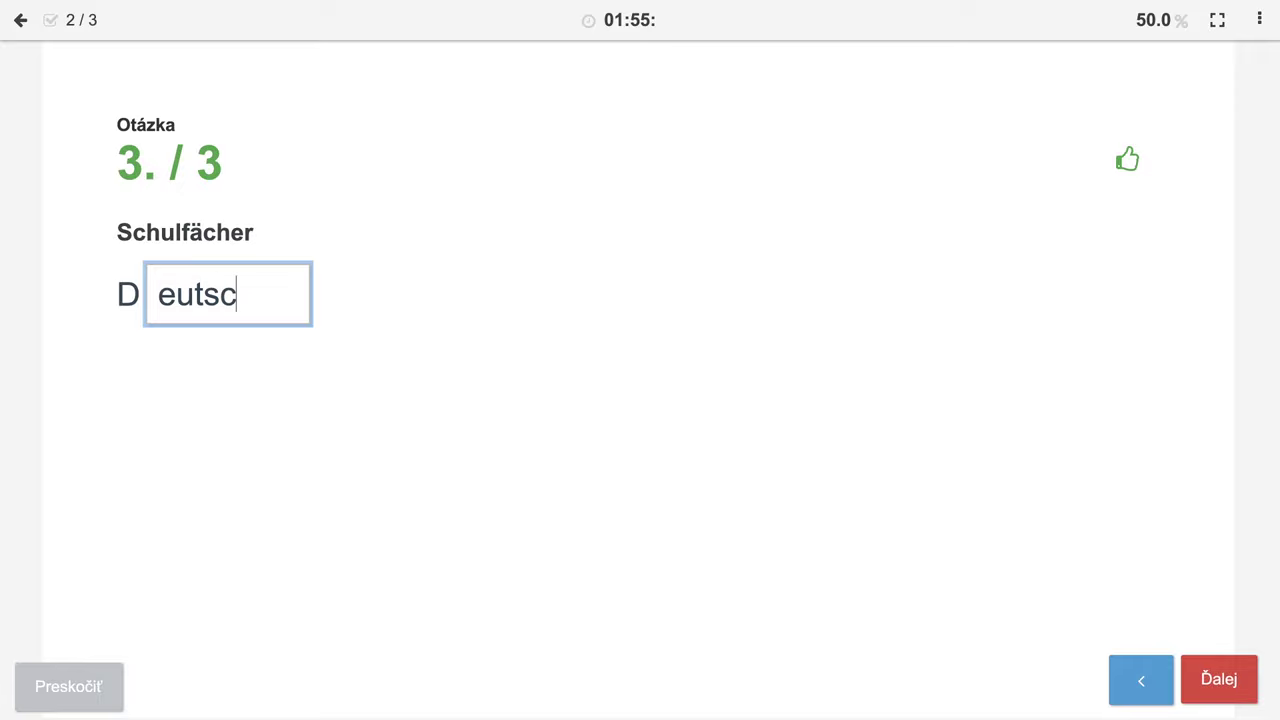
key(Return)
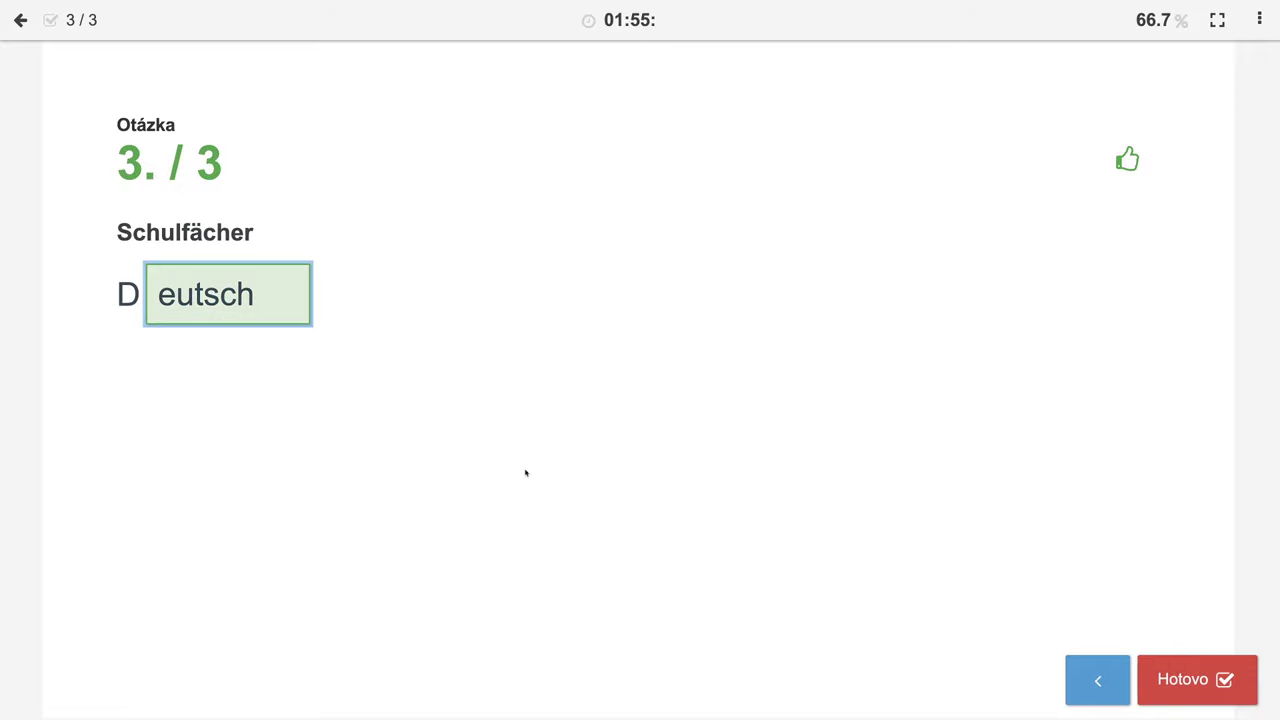
- Submit the completed attempt and mark the test as done ("Označiť ako vybavené")
key(Return)
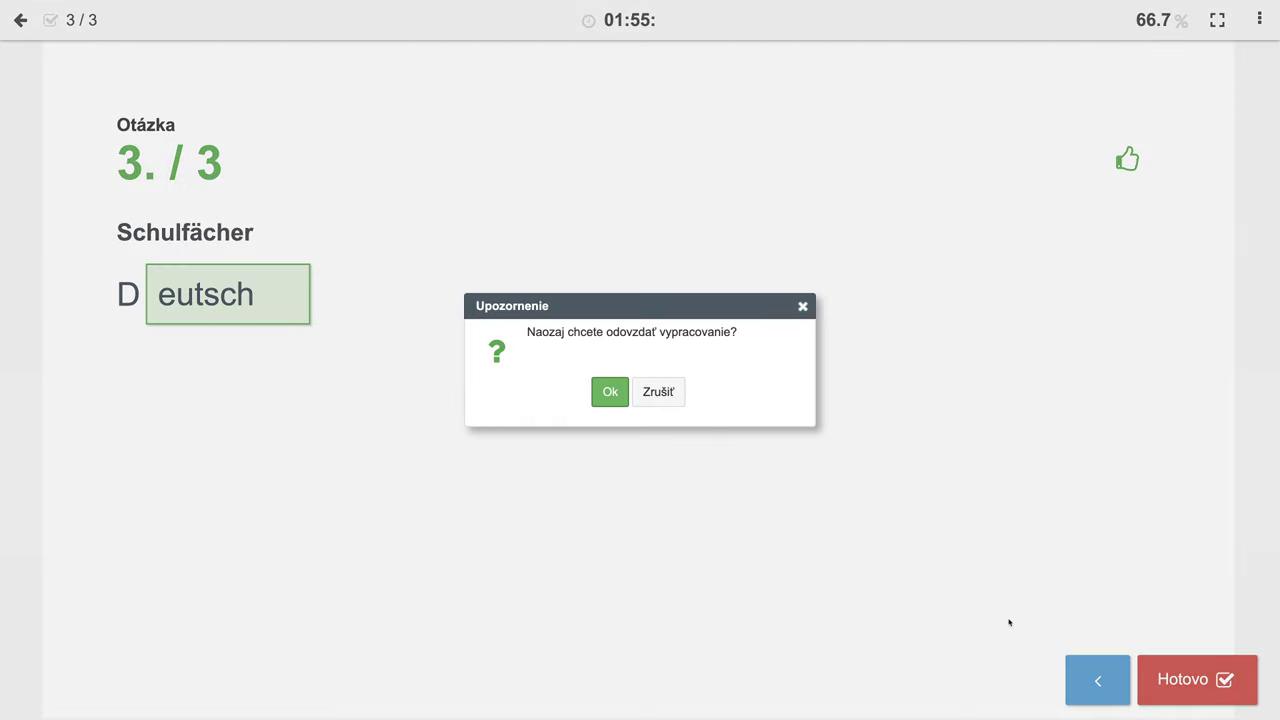
click(611, 393)
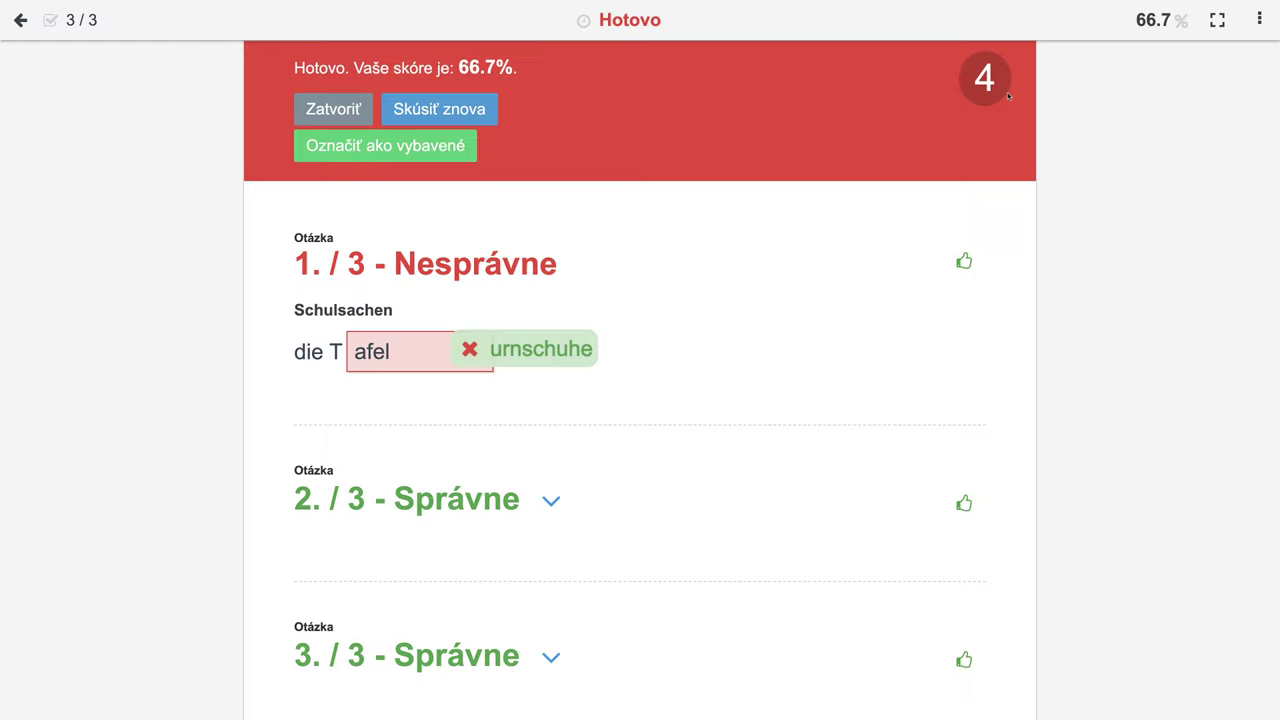
click(403, 148)
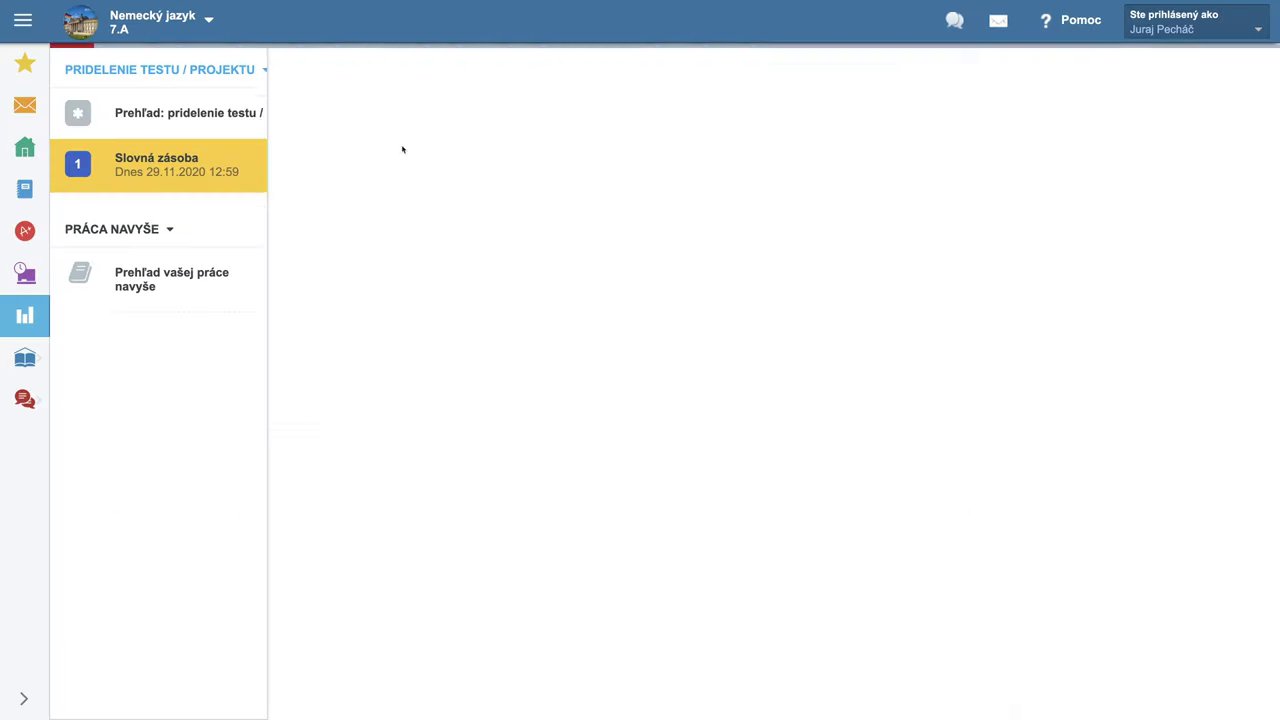